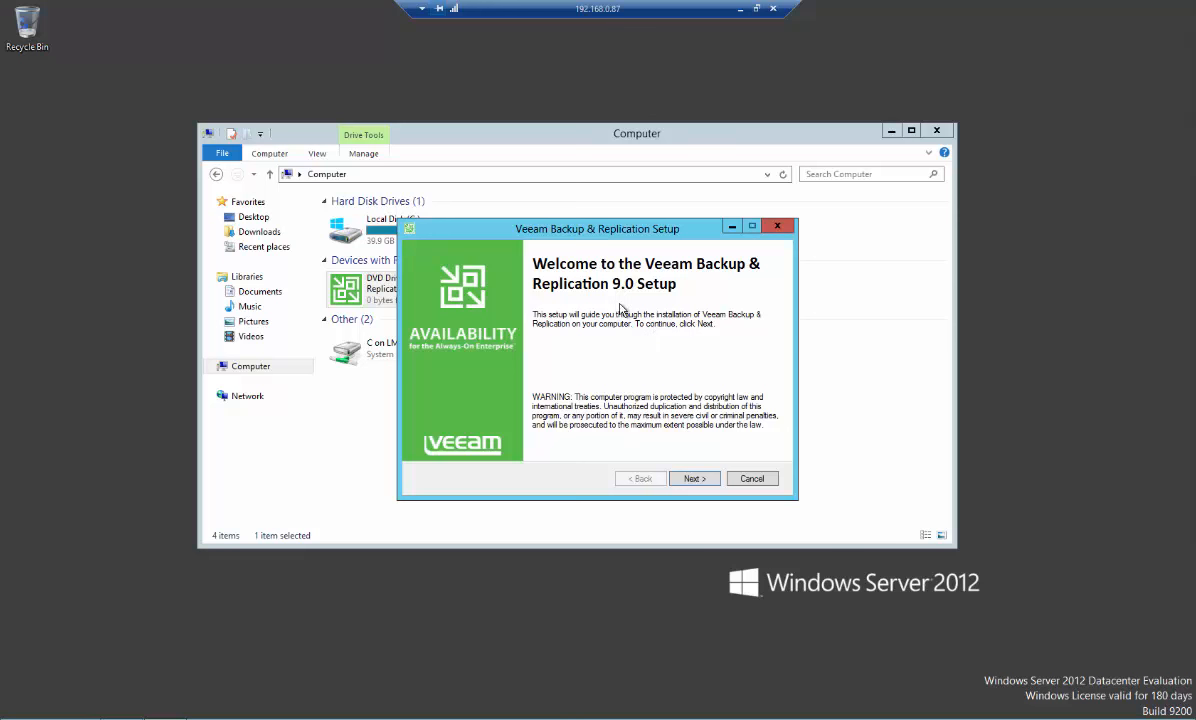
Start the Veeam Backup & Replication 9.0 setup and accept the license agreement
click(690, 479)
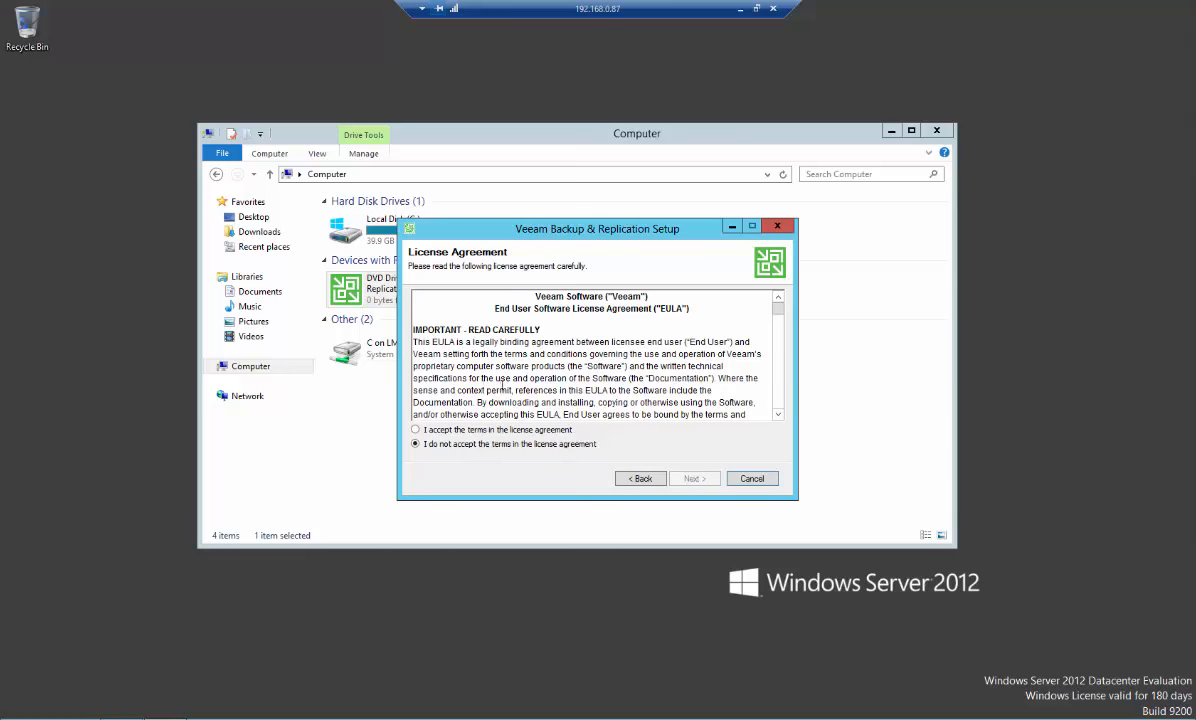
click(448, 431)
click(692, 479)
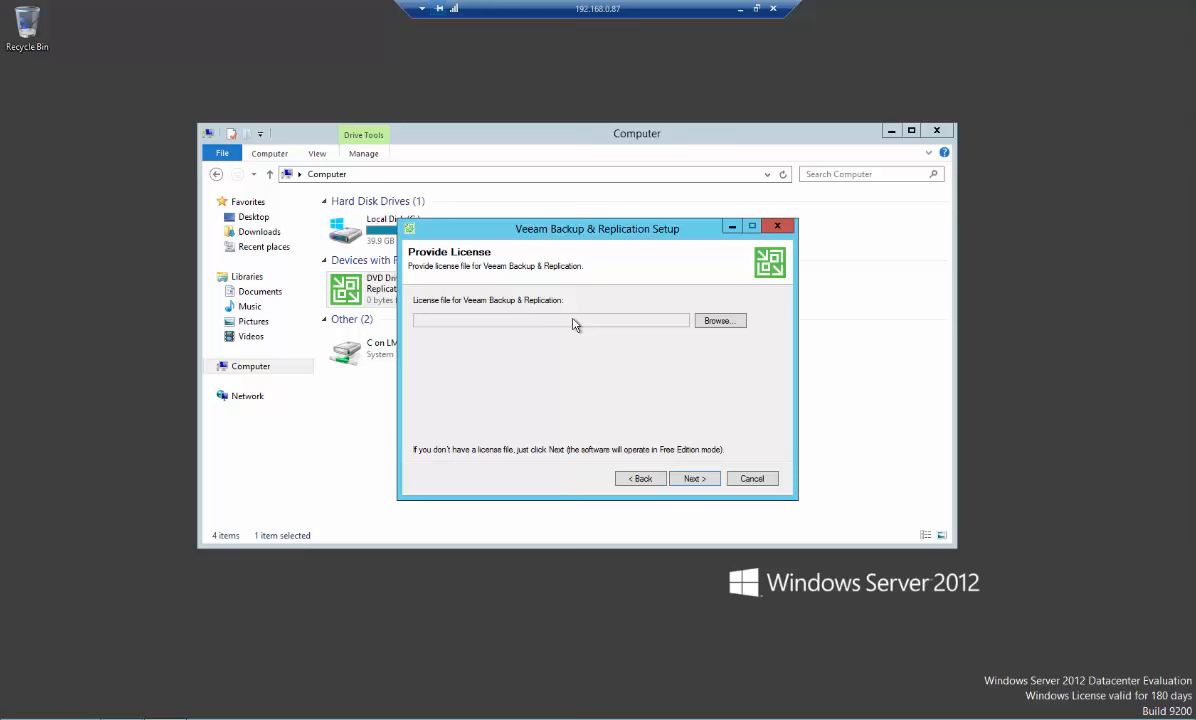
Provide the license file veeam_backup_trial_0_32.lic from the Downloads\Veeam folder and continue
click(722, 321)
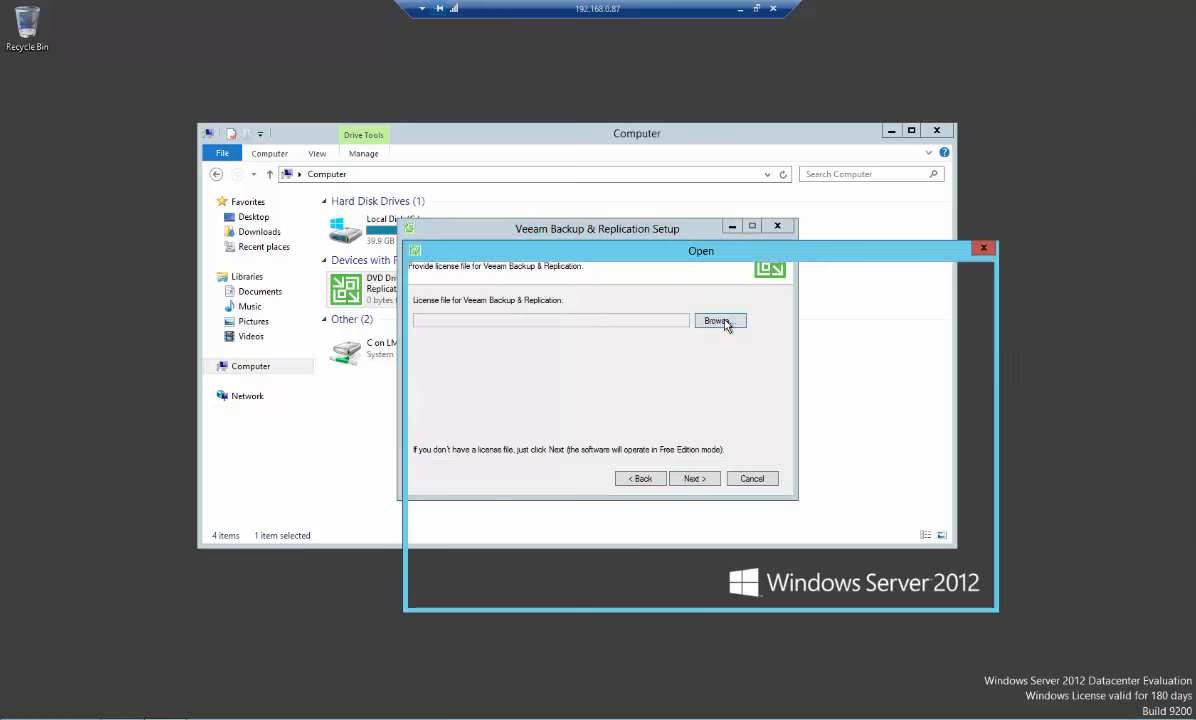
click(465, 355)
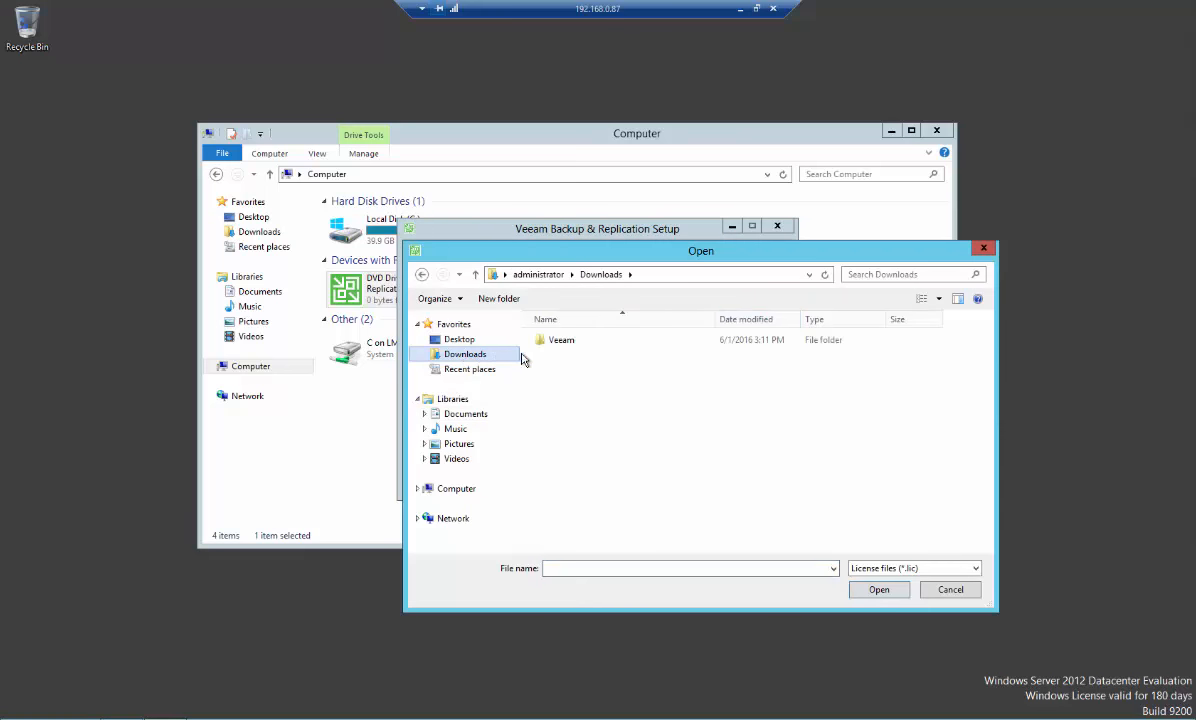
double_click(553, 342)
click(638, 343)
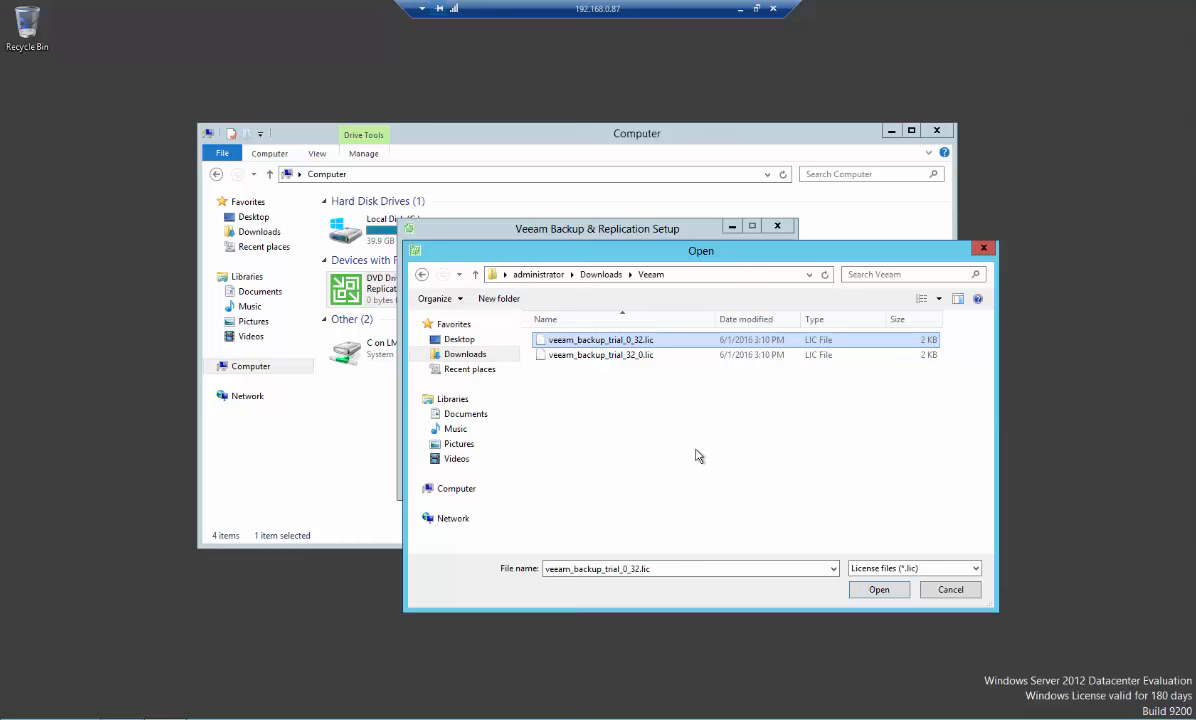
click(878, 589)
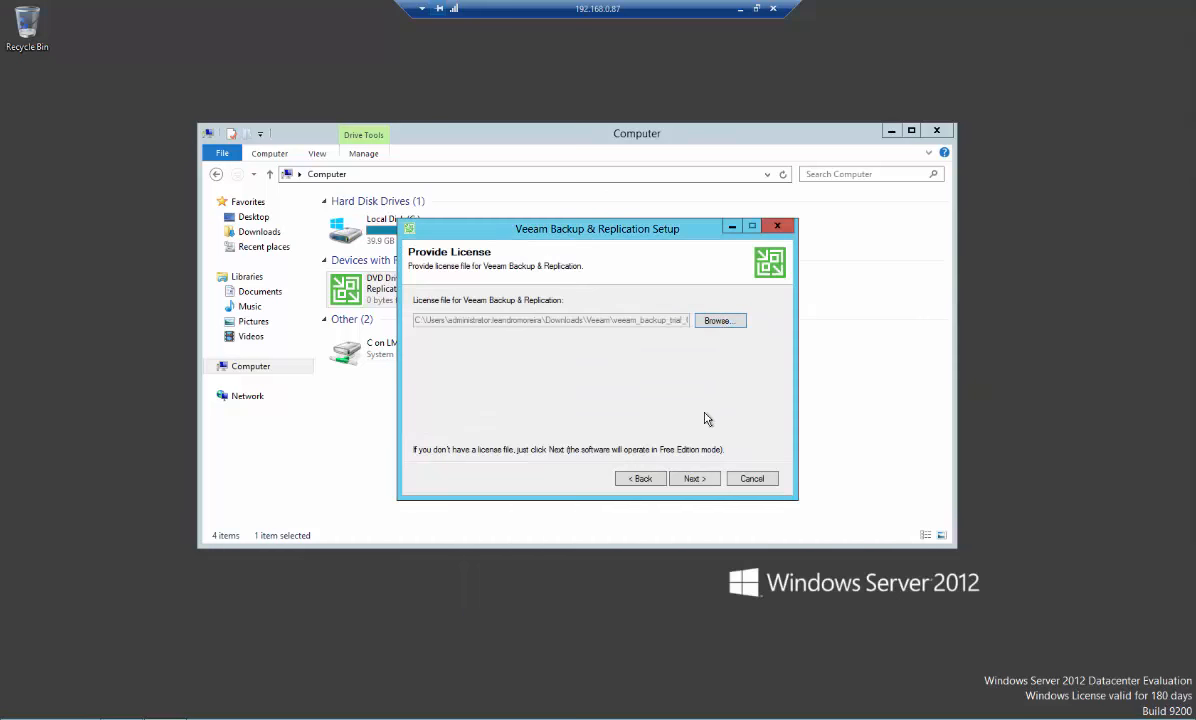
click(696, 479)
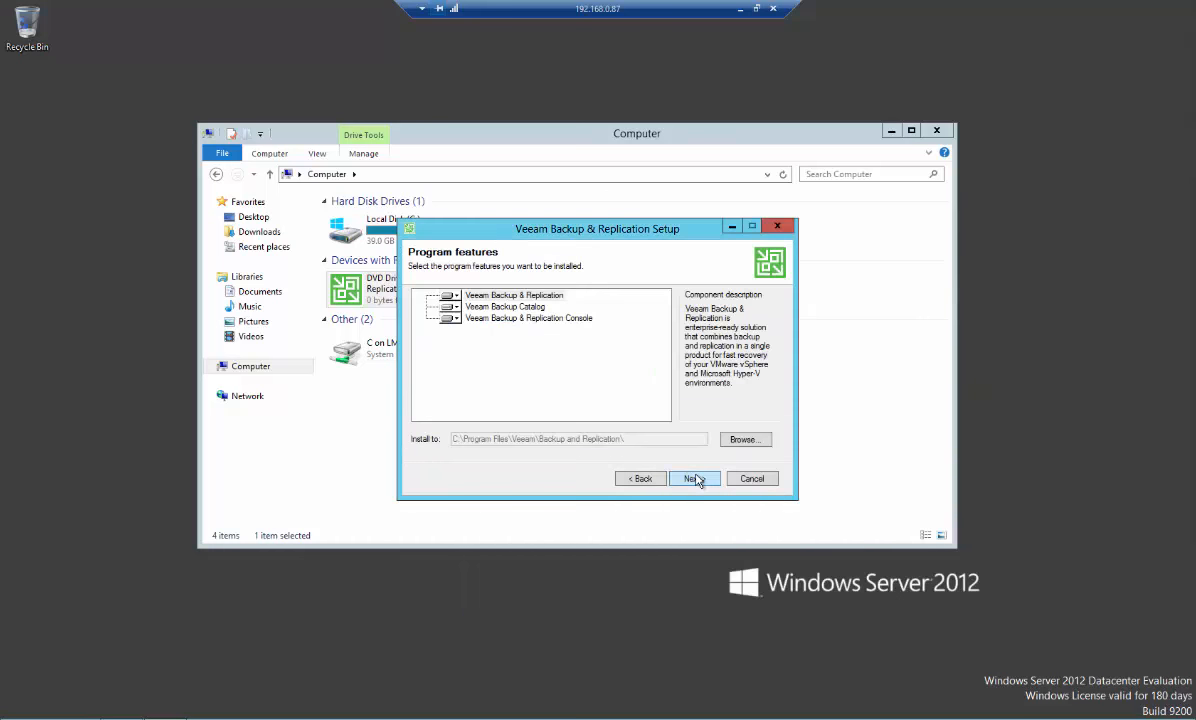
Review the descriptions of the three program features and continue with all of them selected
click(457, 299)
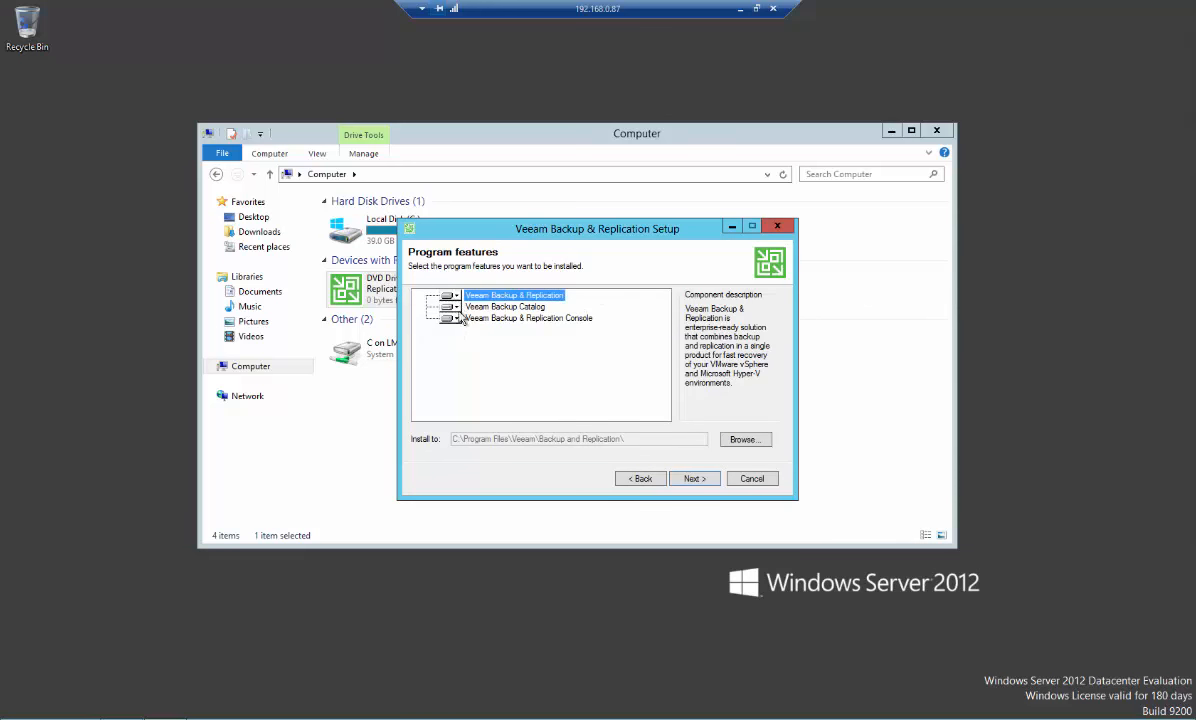
click(448, 307)
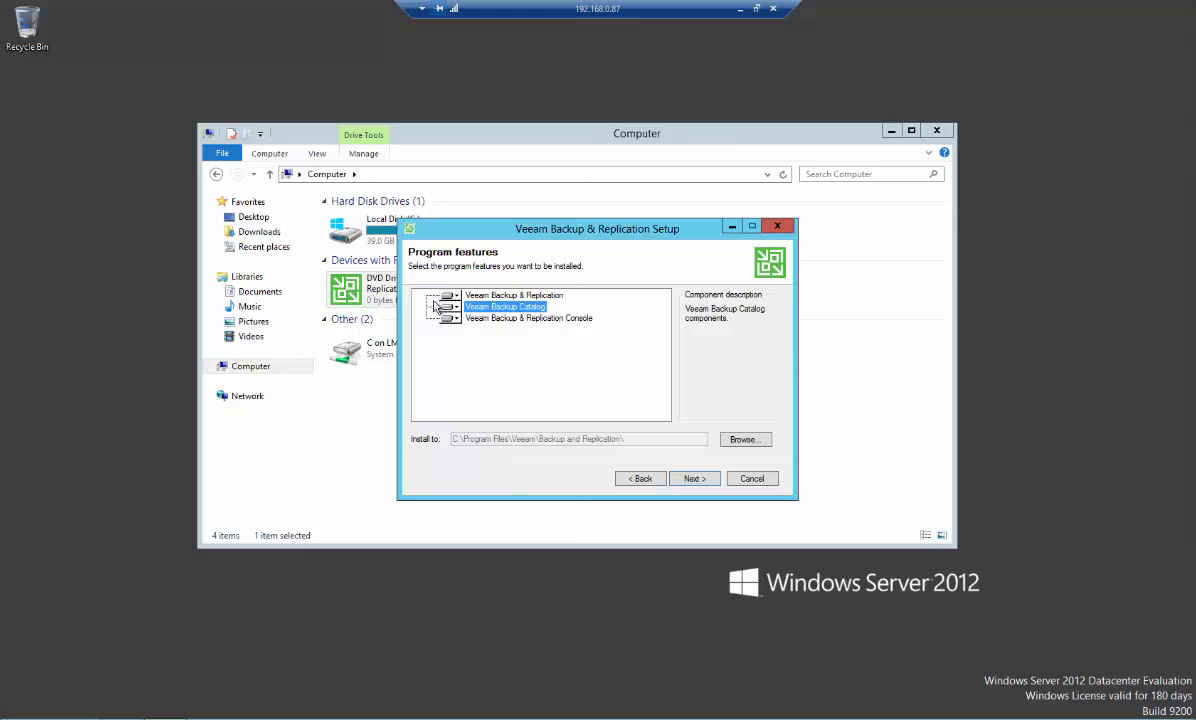
click(447, 296)
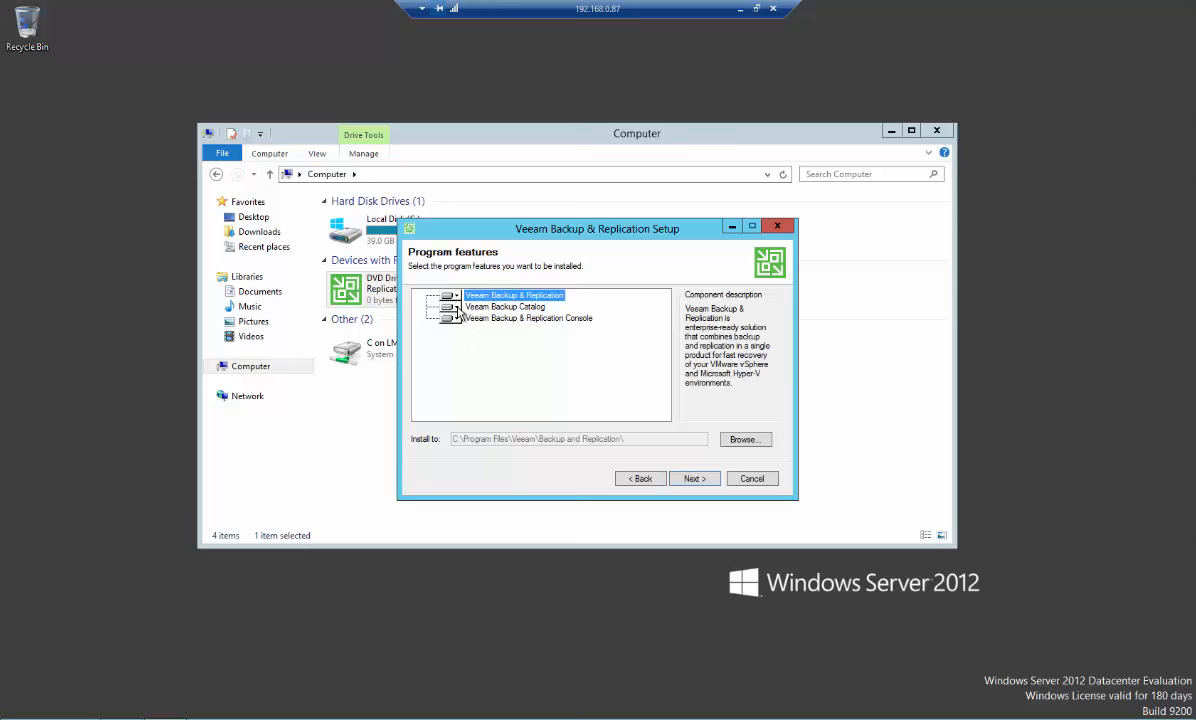
click(447, 307)
click(452, 318)
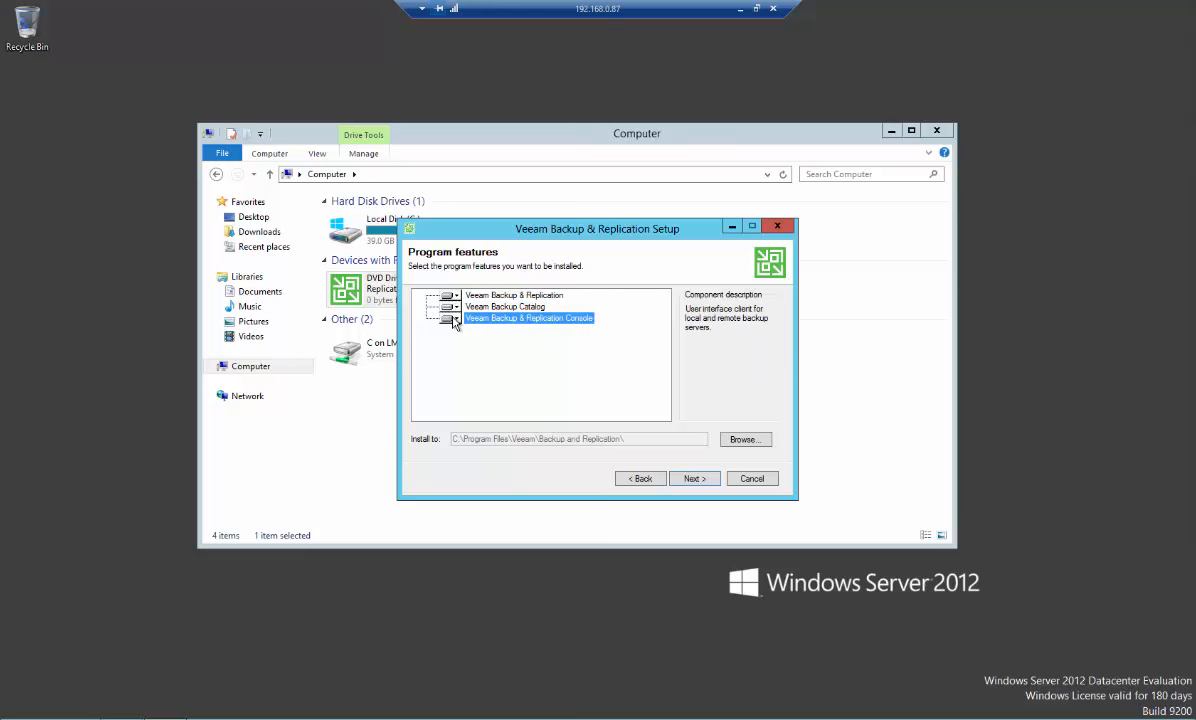
click(694, 479)
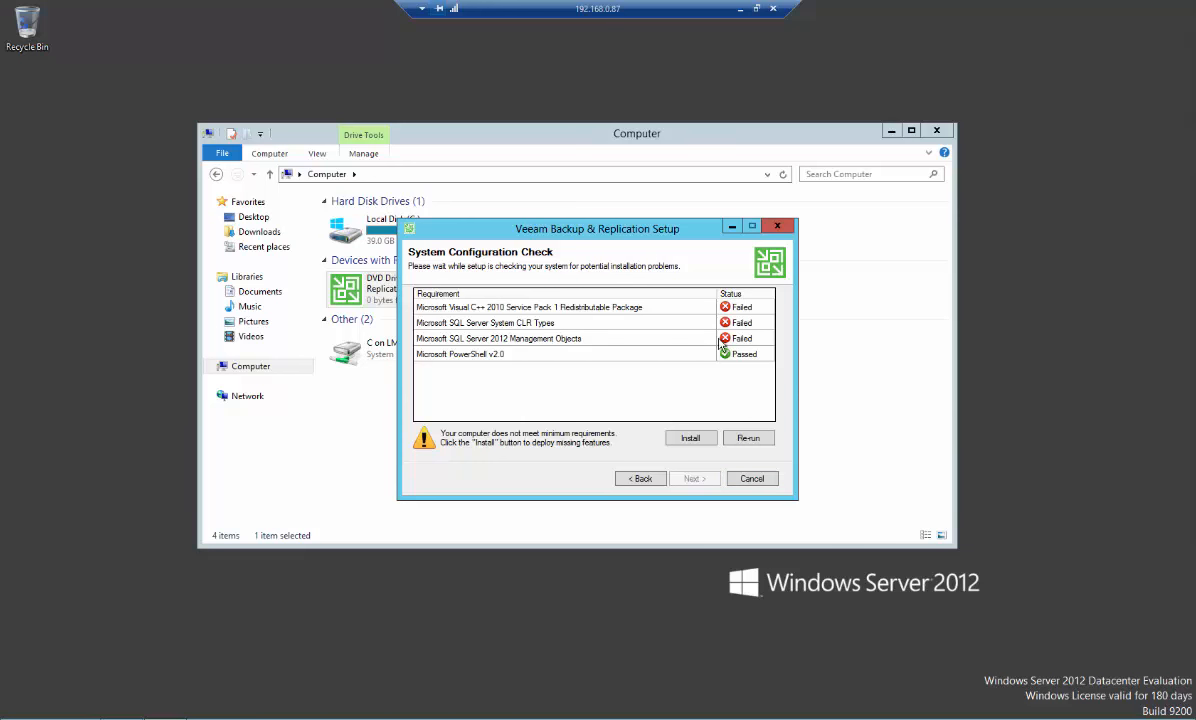
Install the missing prerequisite components from the system configuration check and continue
click(692, 440)
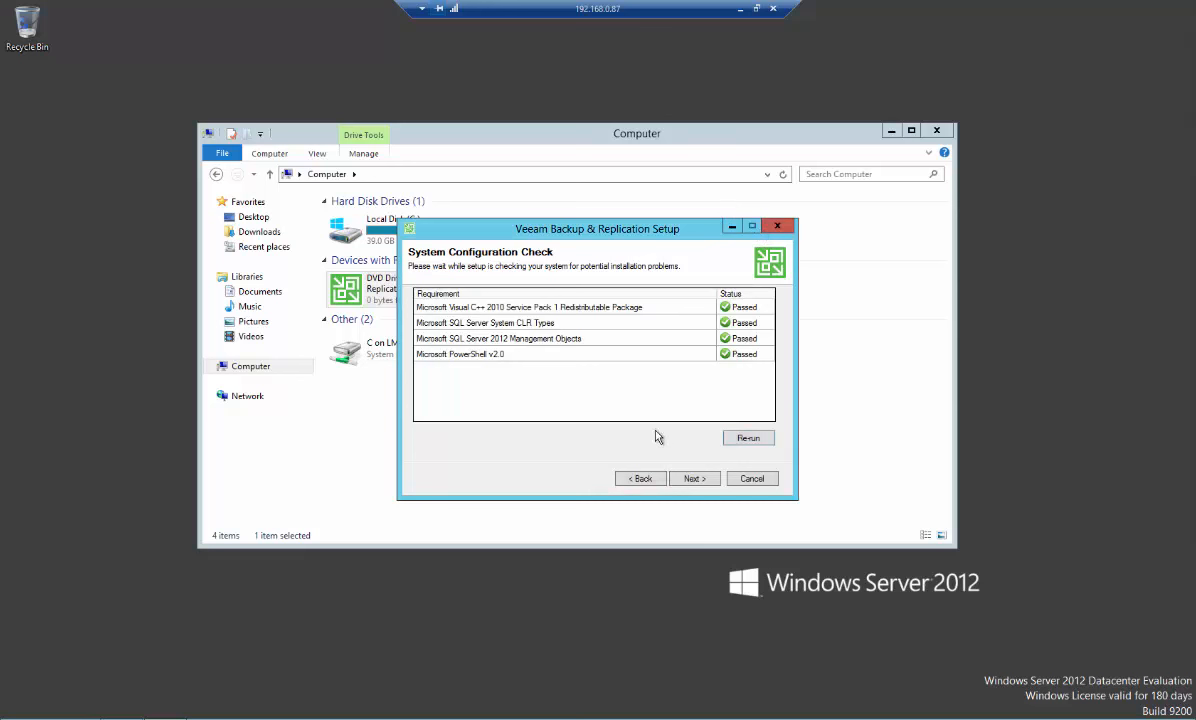
click(704, 481)
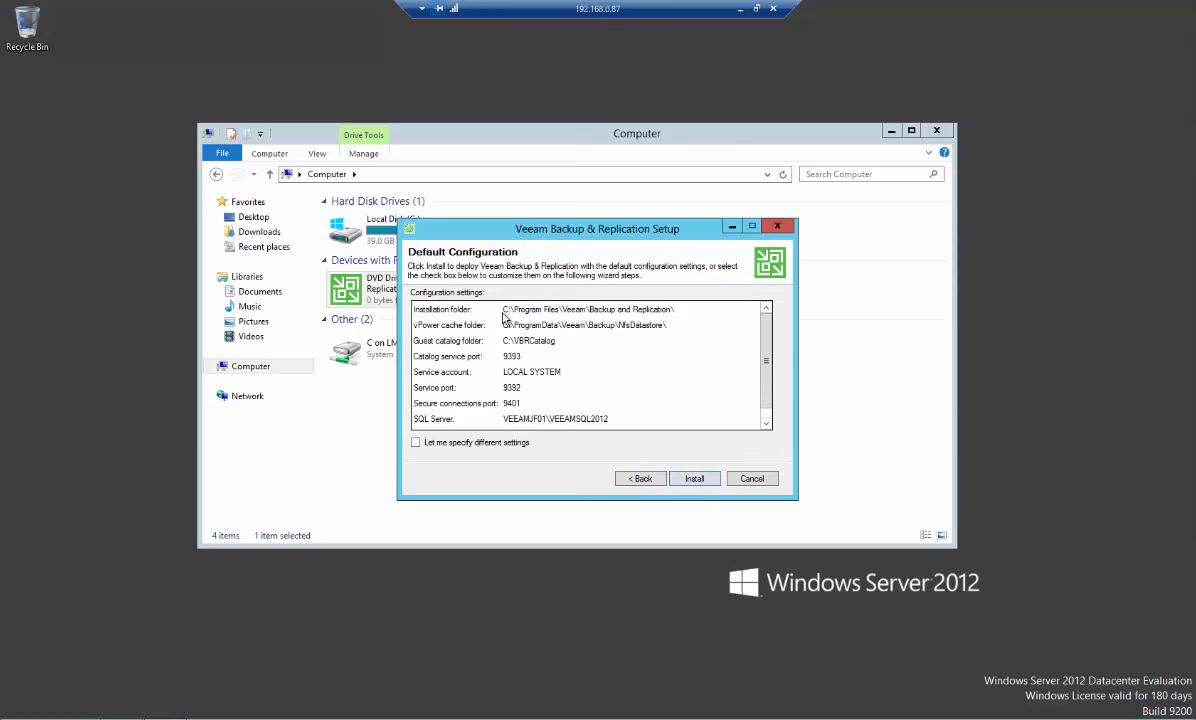
Review the default configuration settings, run the installation with them, and finish the wizard
mouse_move(770, 330)
mouse_down()
mouse_move(776, 368)
mouse_move(774, 329)
mouse_up()
scroll(716, 370, down, 1)
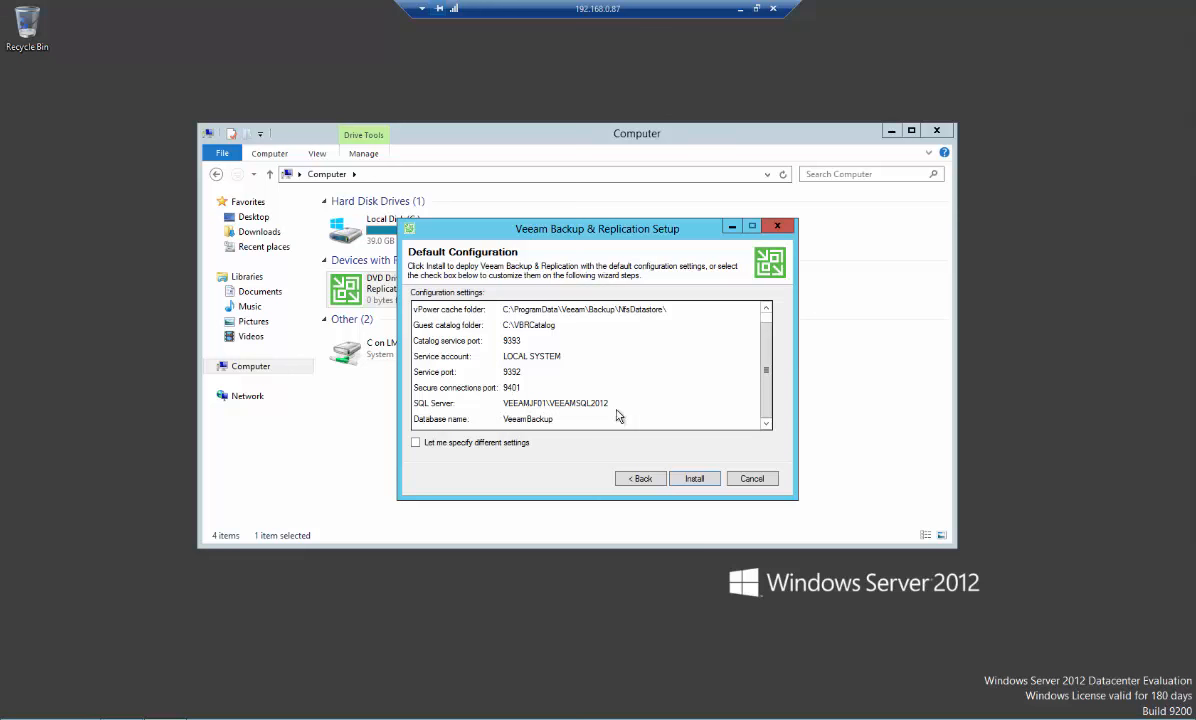
click(690, 480)
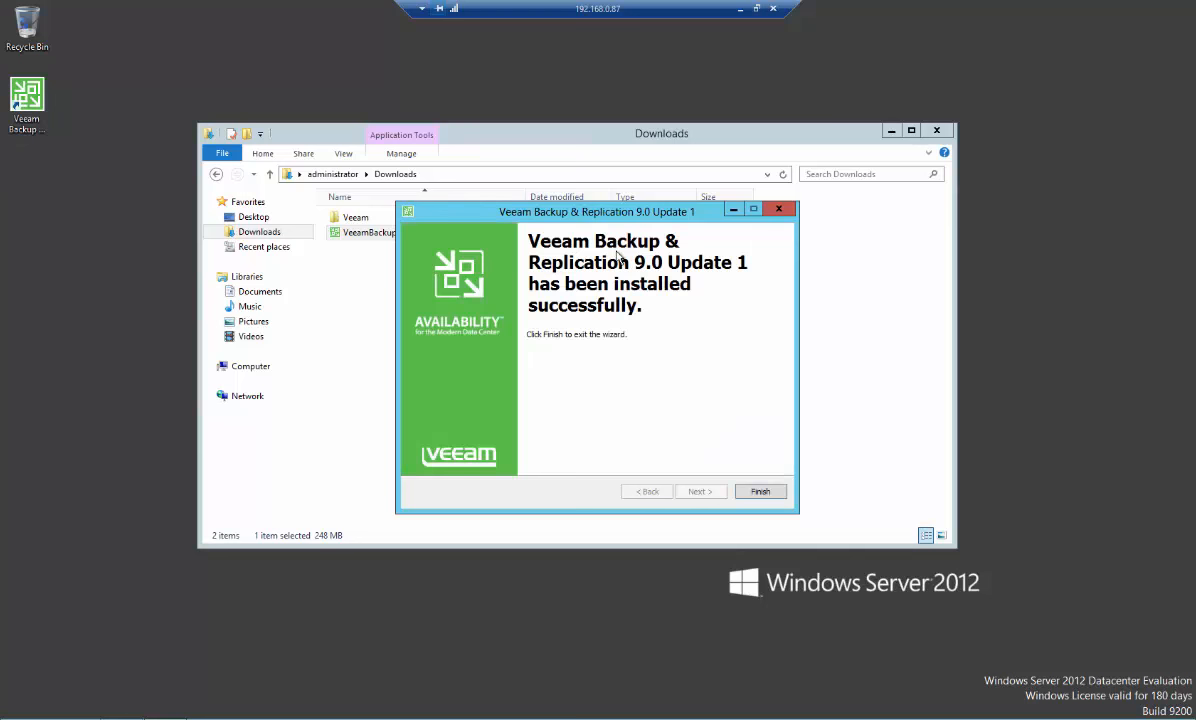
click(765, 492)
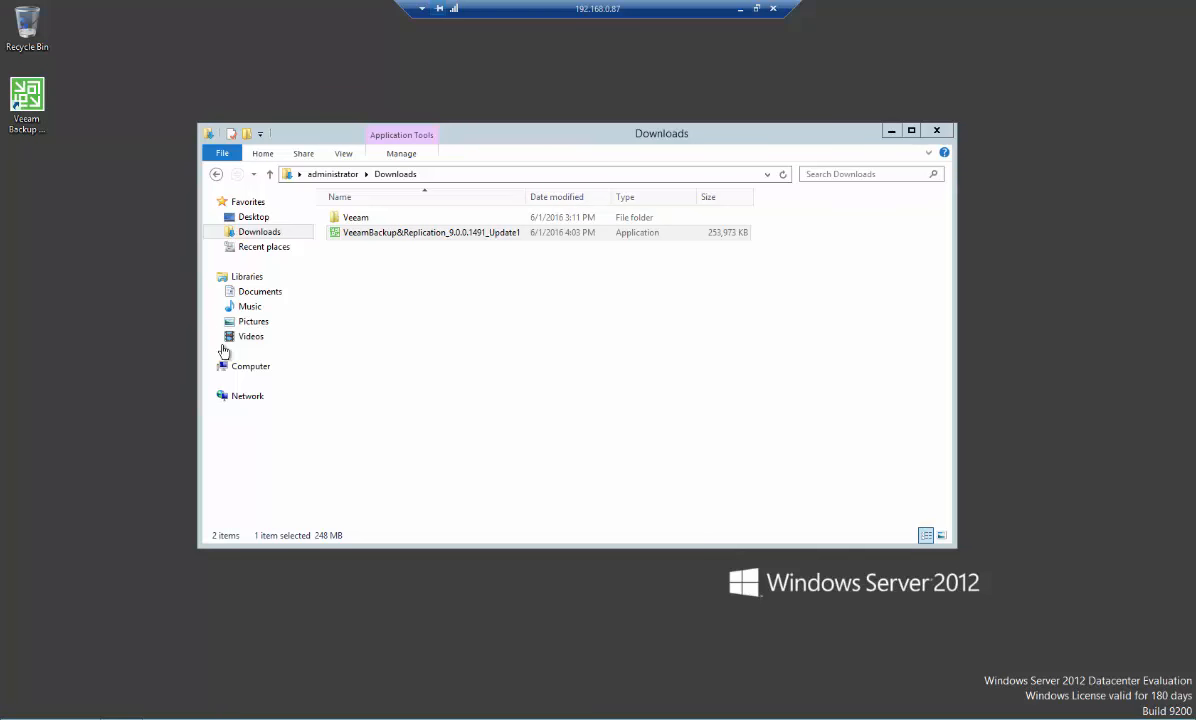
Inspect the drives under Computer, including the VEEAM_DATA_200GB drive, and close the file explorer
click(251, 368)
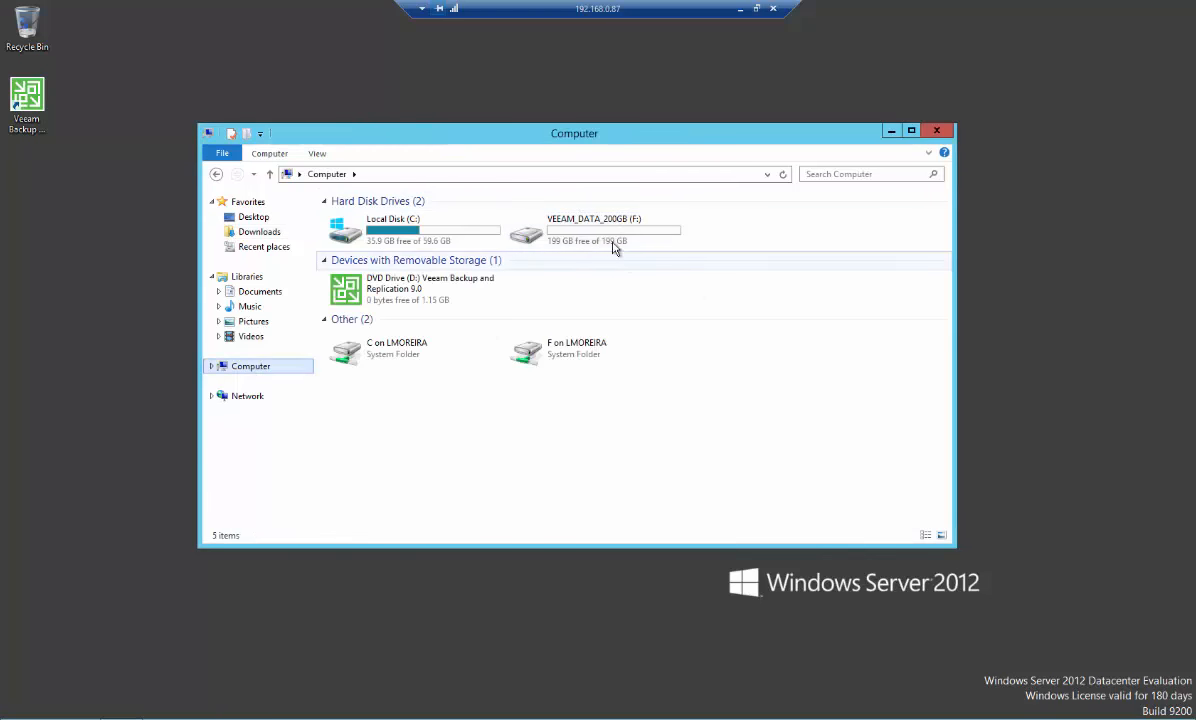
click(575, 232)
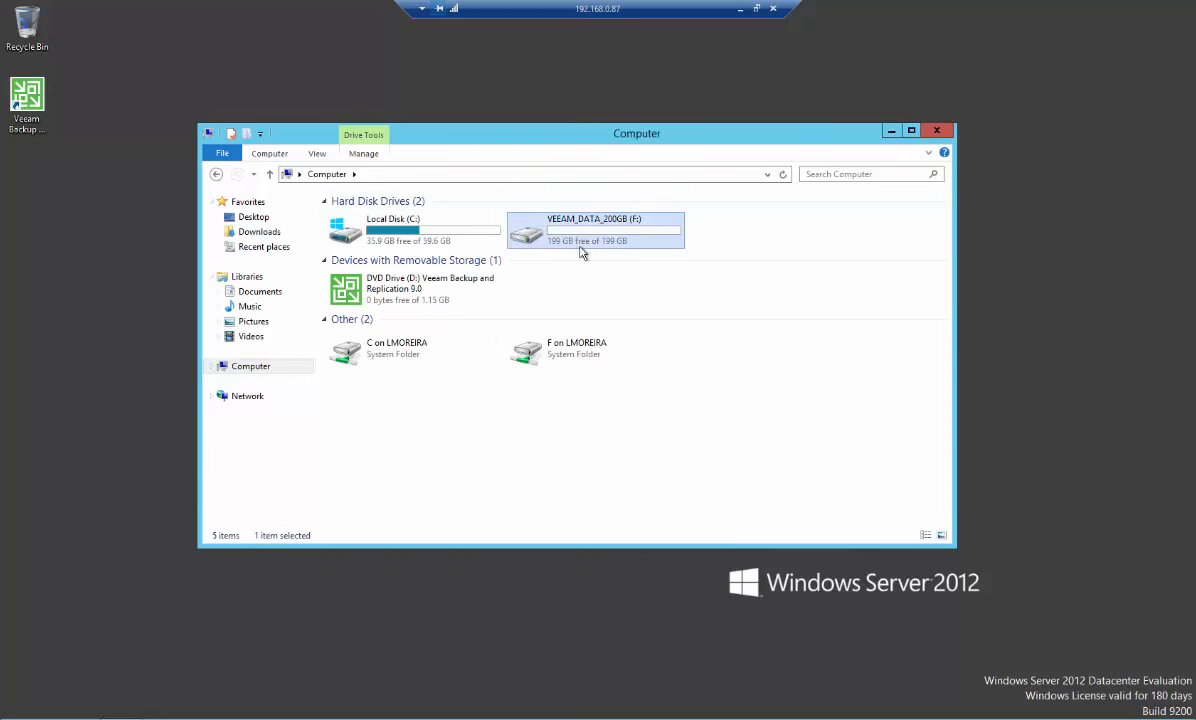
click(942, 137)
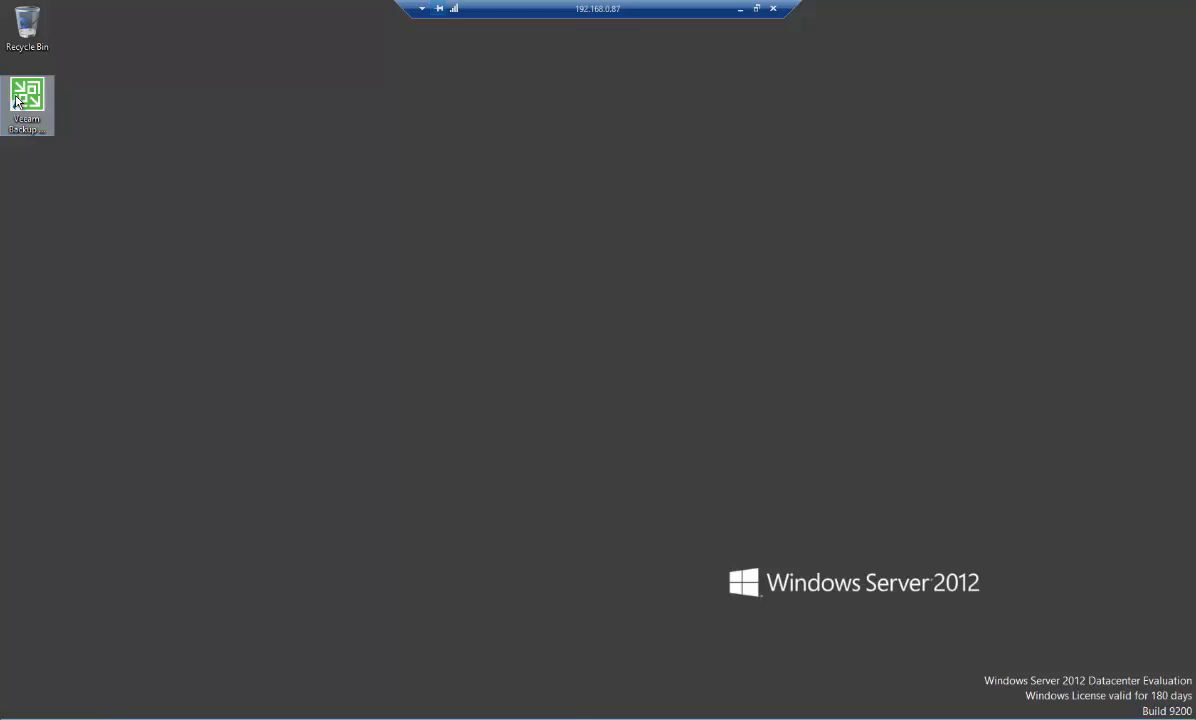
Launch the Veeam Backup & Replication Console and connect to localhost with Windows session authentication
click(28, 98)
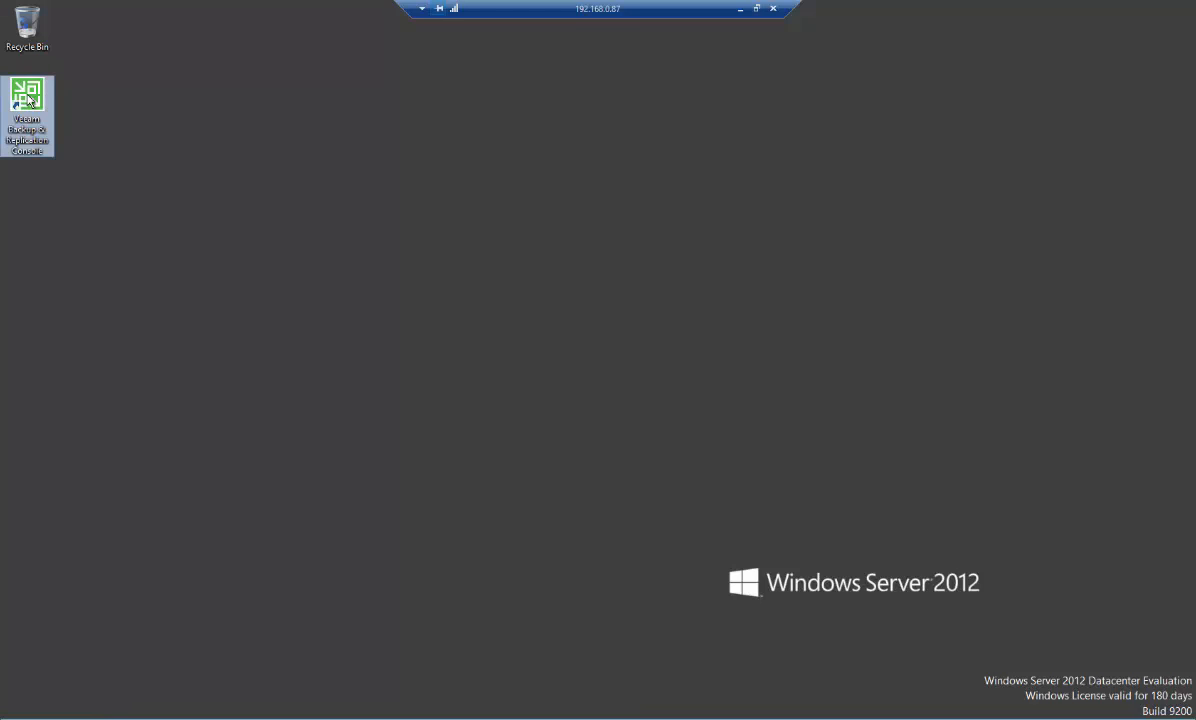
double_click(29, 98)
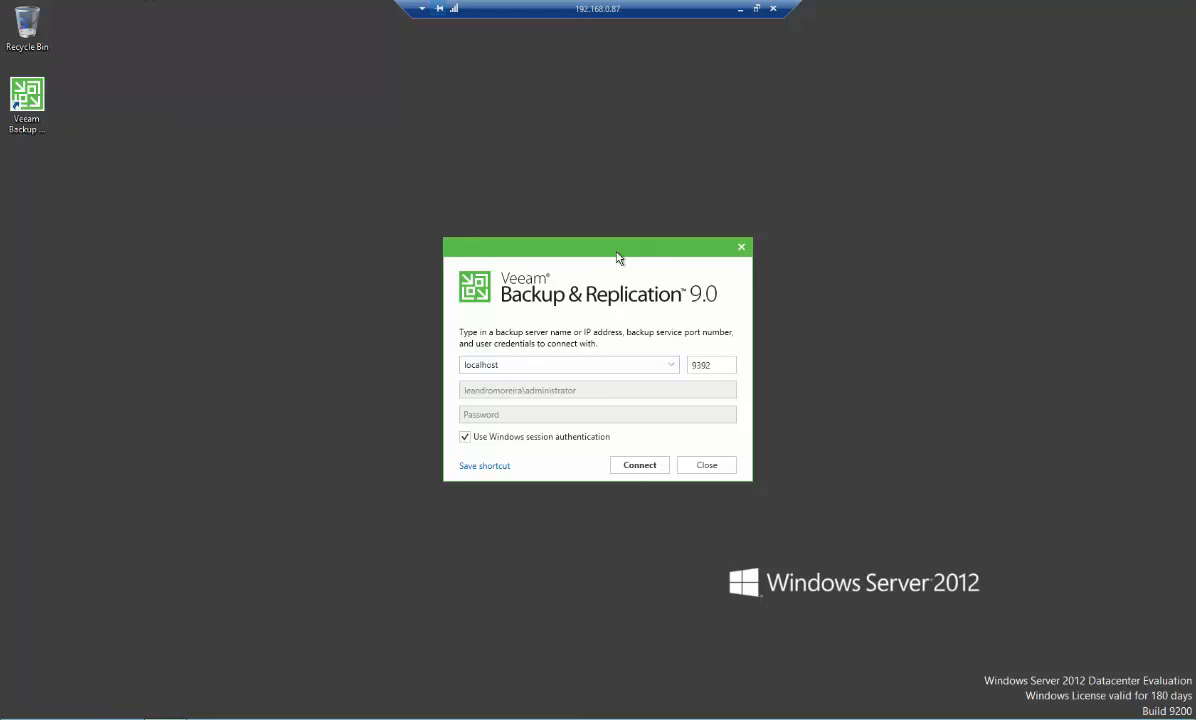
click(639, 465)
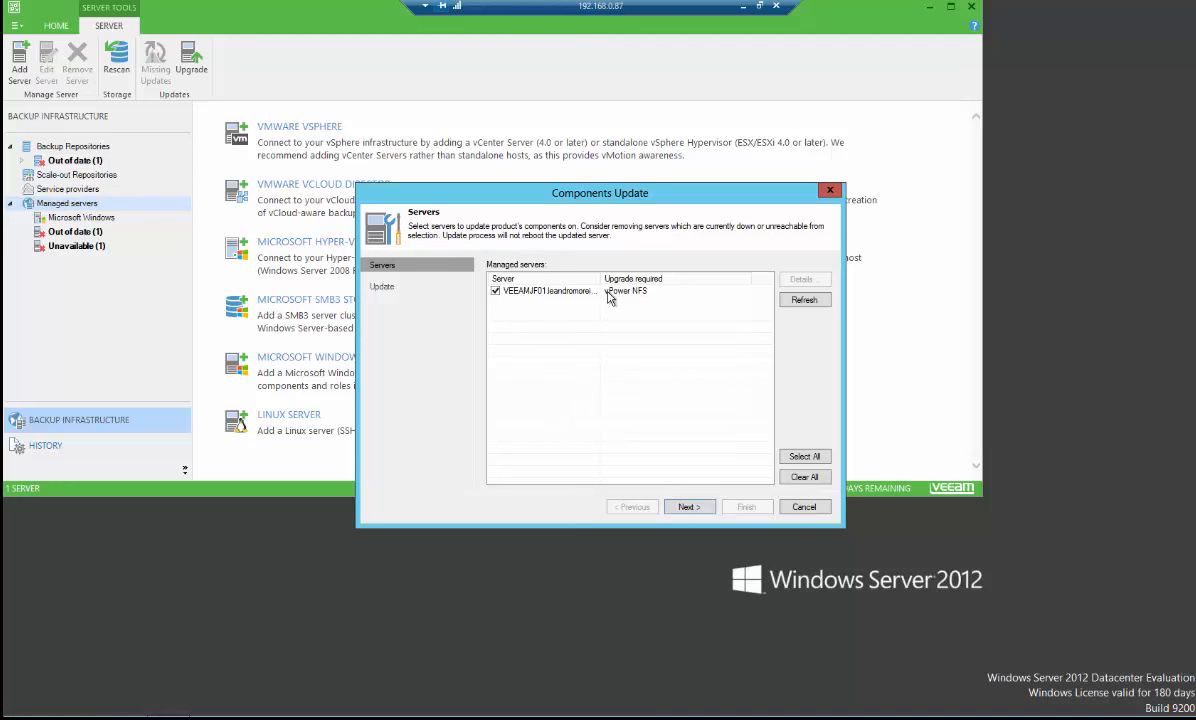
Apply the components update to the managed server and maximize the console window
click(689, 507)
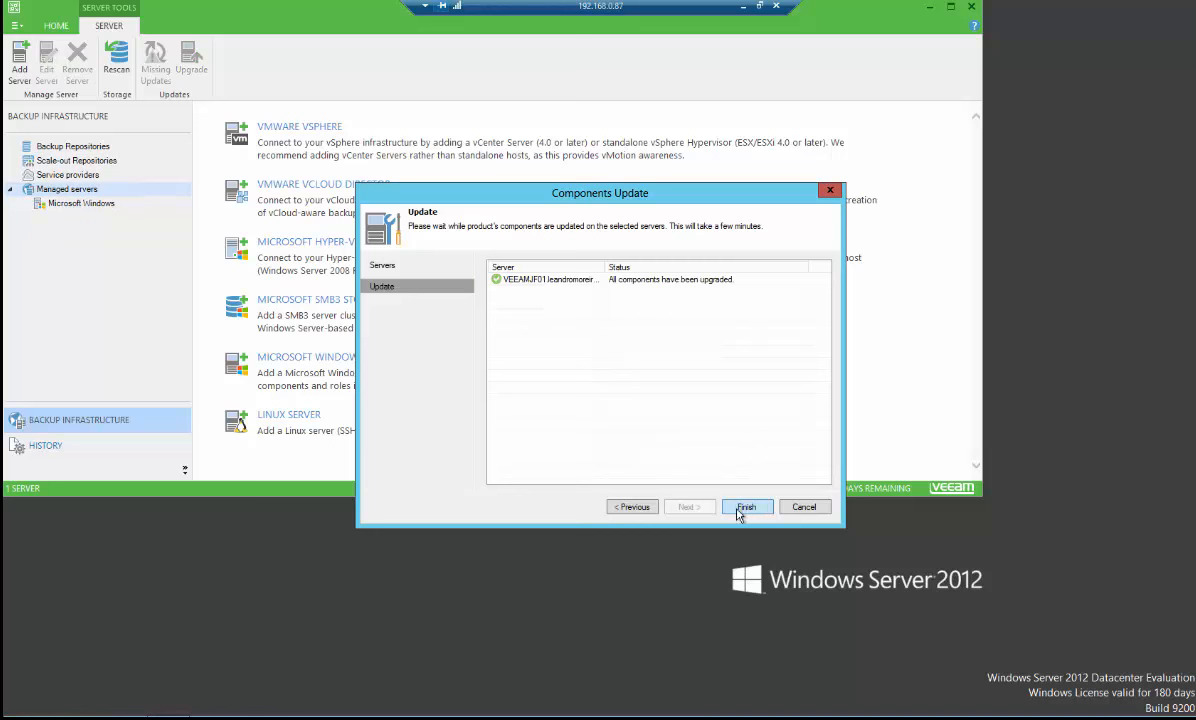
click(747, 507)
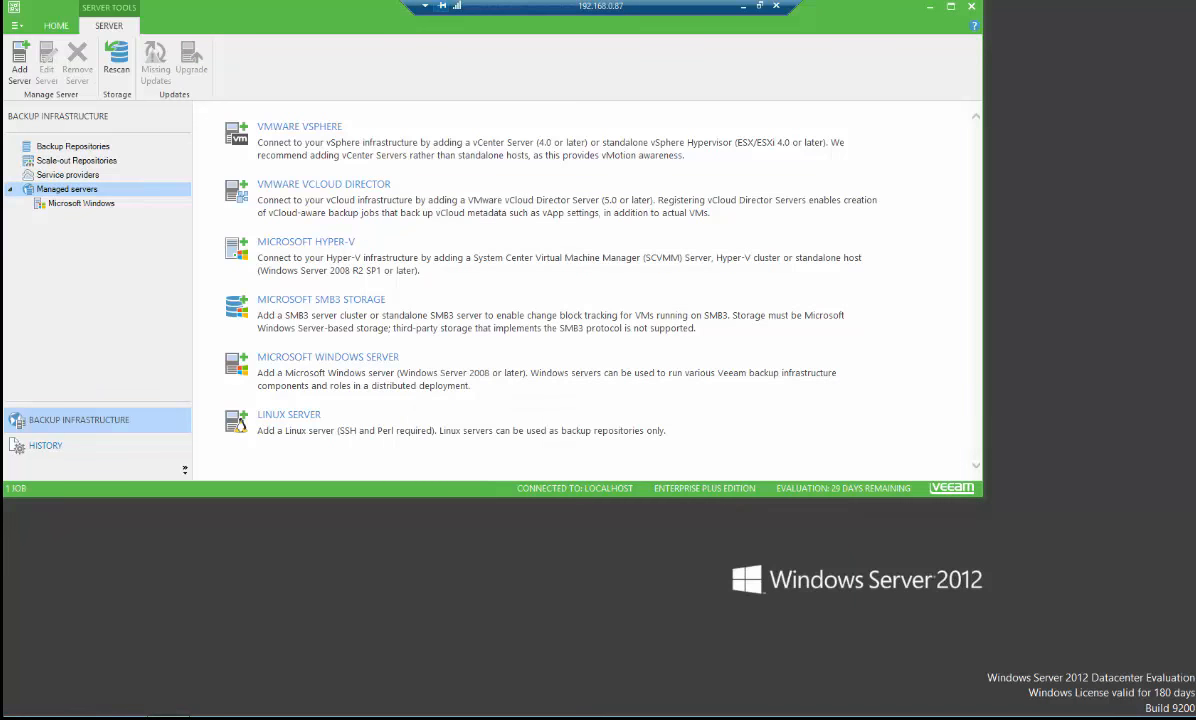
click(951, 7)
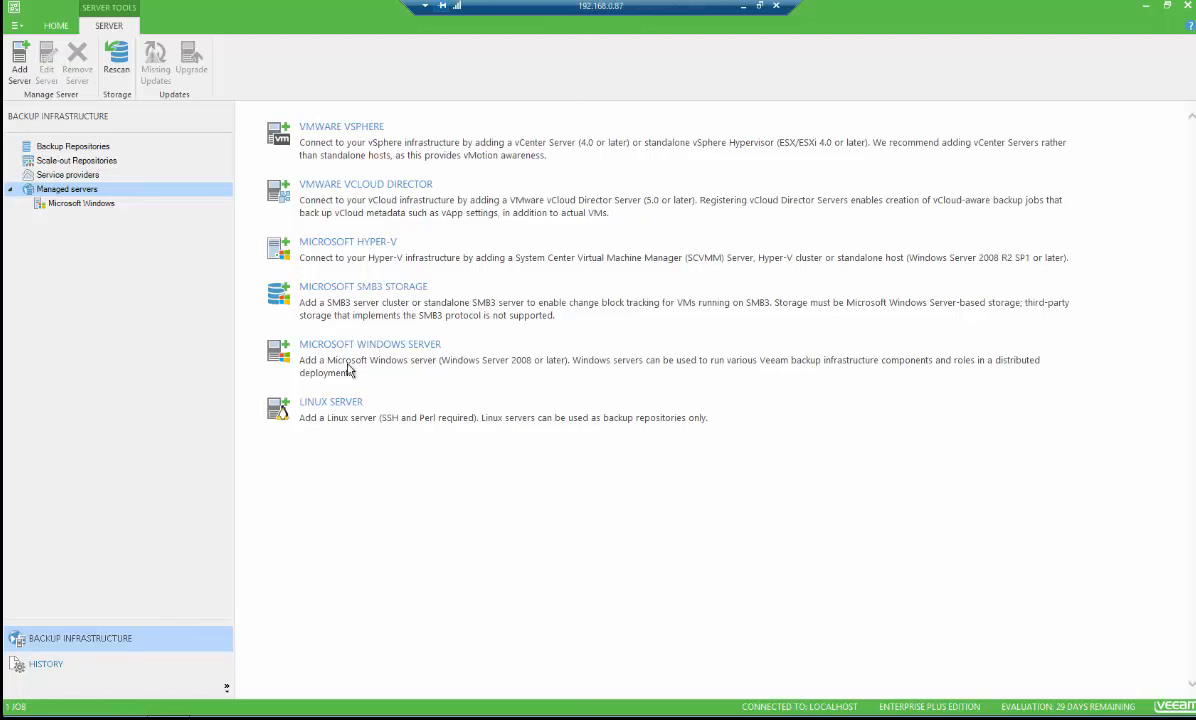
Open the wizard to add a VMware vSphere server
click(335, 131)
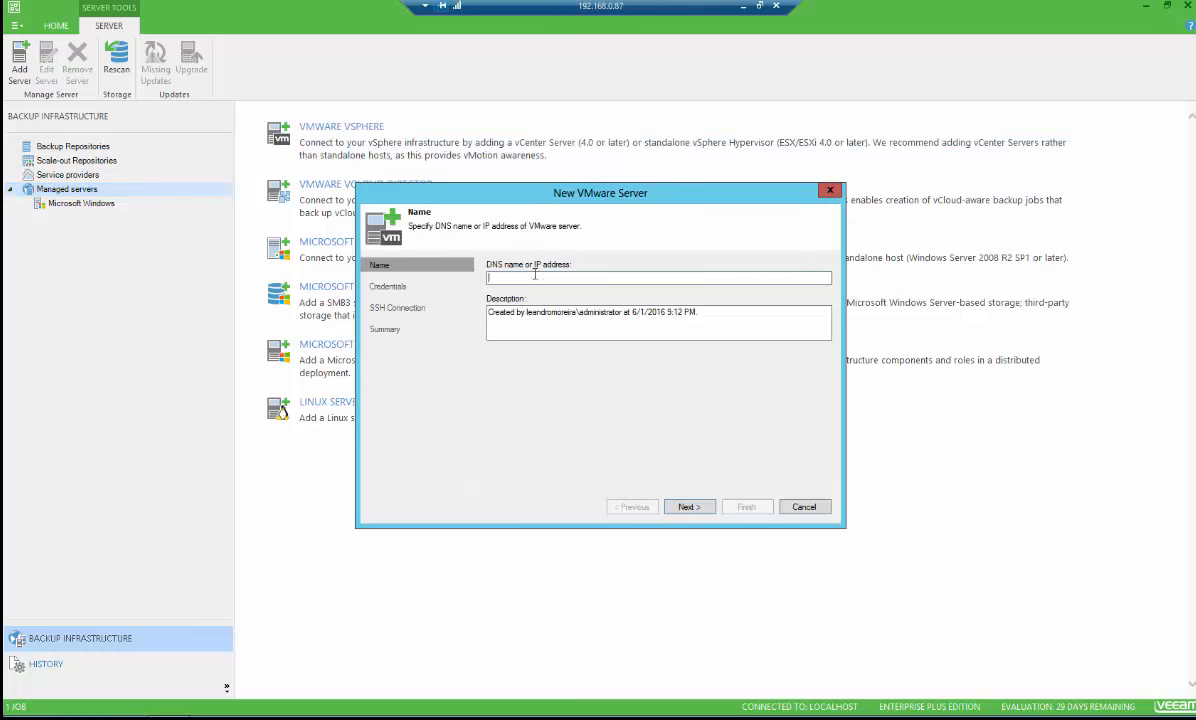
text(192)
key(BackSpace)
key(BackSpace)
key(BackSpace)
key(BackSpace)
key(BackSpace)
key(BackSpace)
Ping vcenterjf01 in PowerShell to check the vCenter server's reachability, then minimize PowerShell
click(106, 716)
click(273, 345)
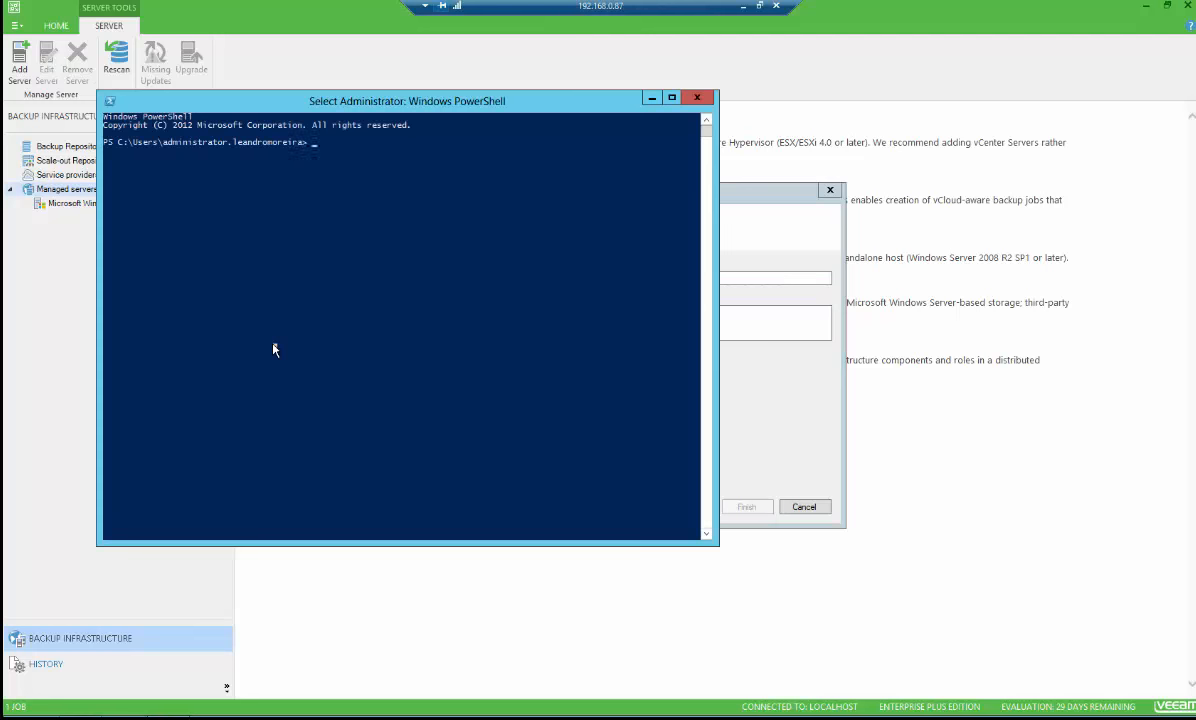
text(ping vcenter)
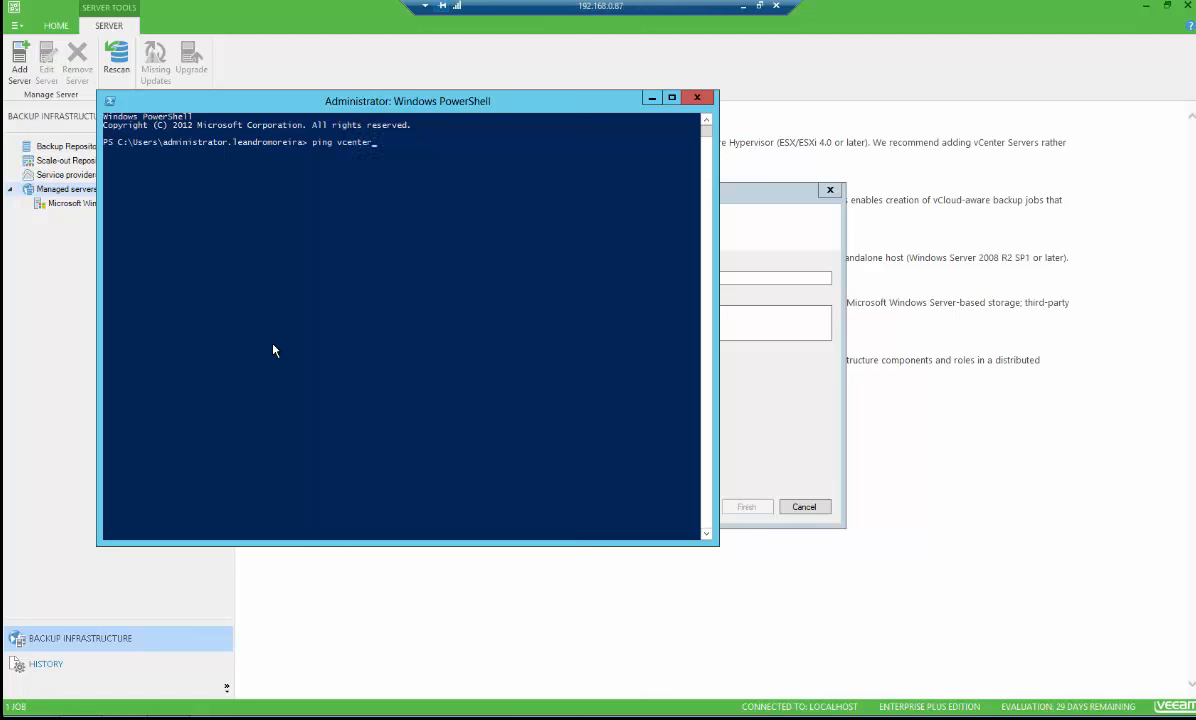
text(jf01)
key(Return)
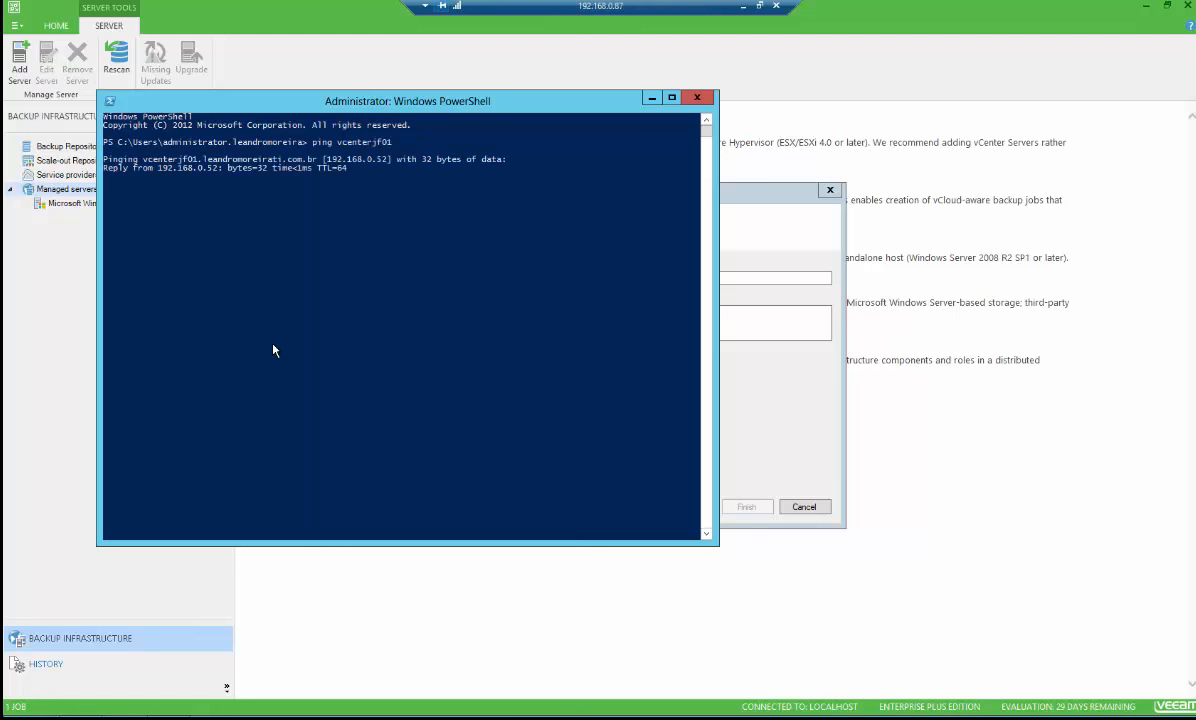
click(652, 99)
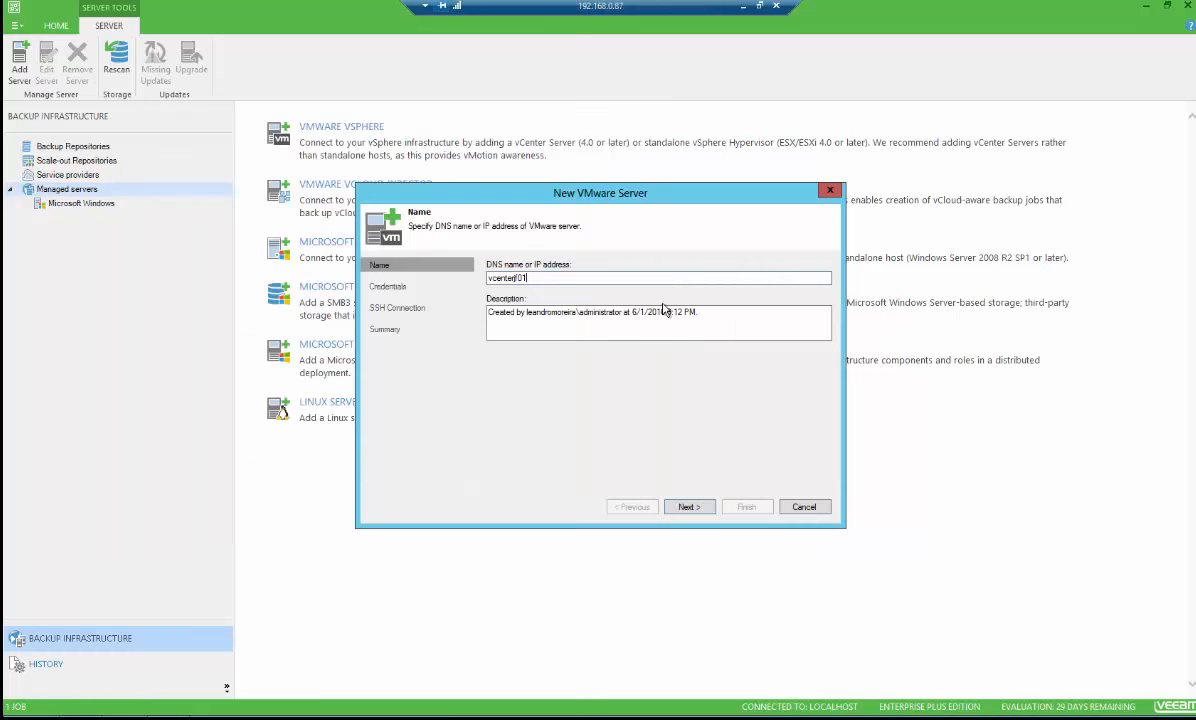
Continue with vcenterjf01 as the server name and start adding a new credential
click(697, 507)
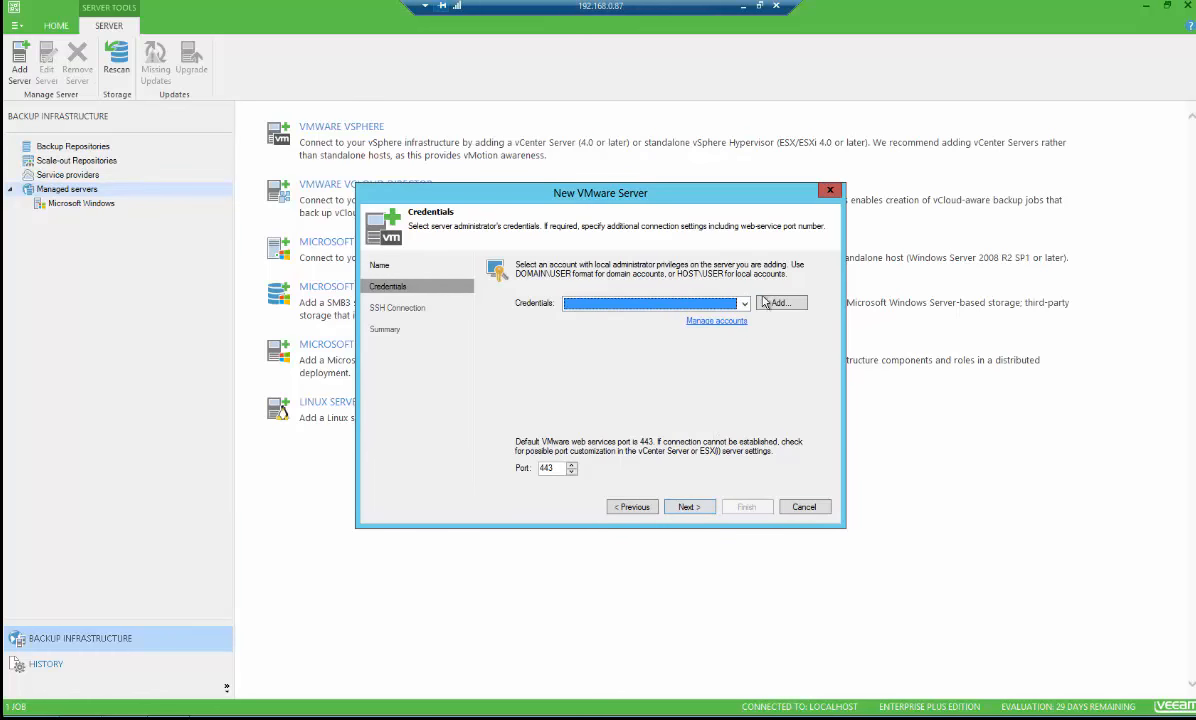
click(779, 303)
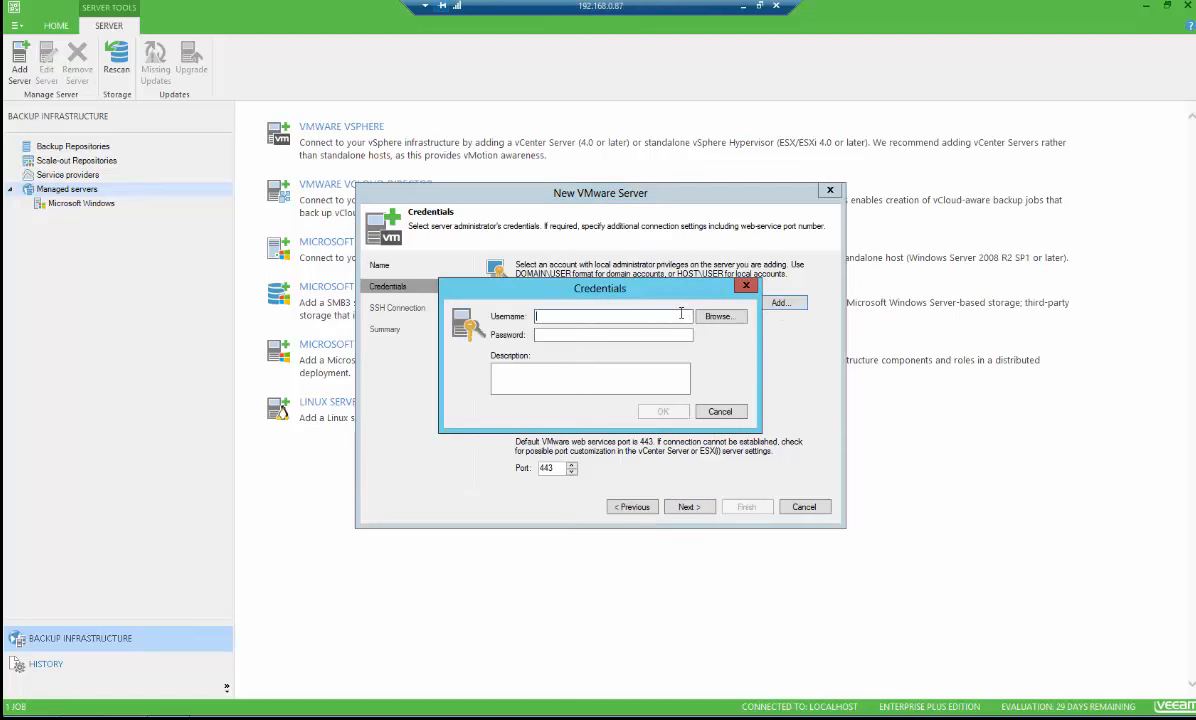
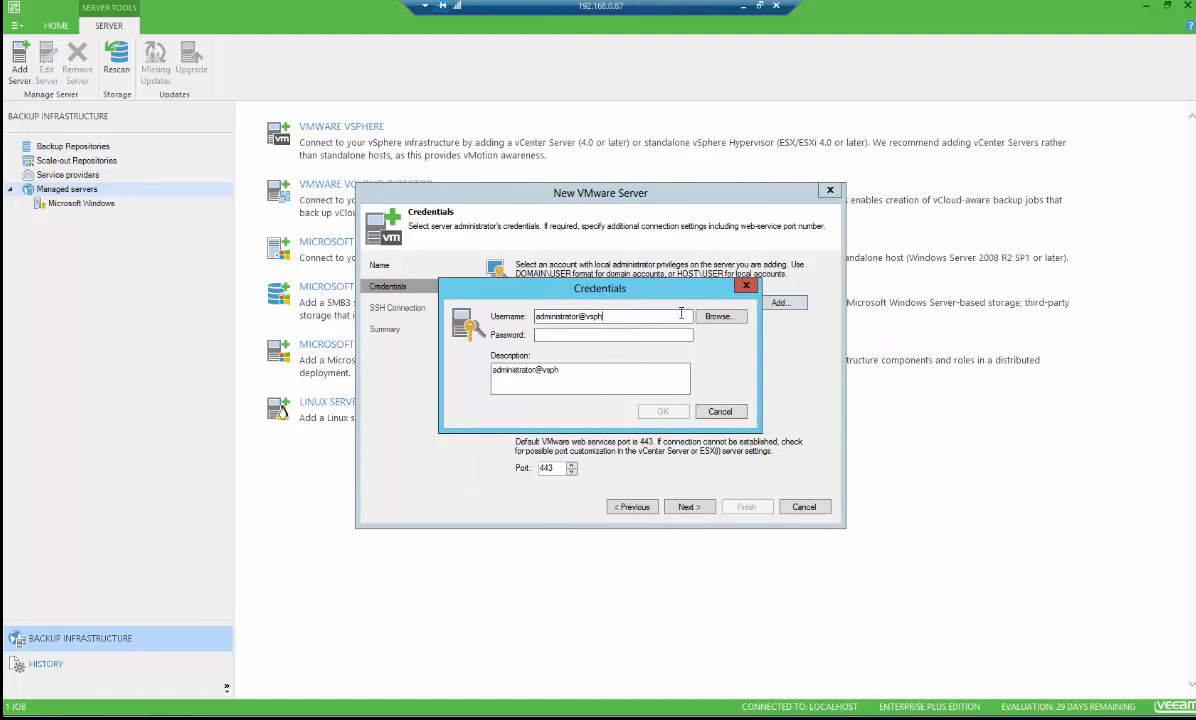
key(Tab)
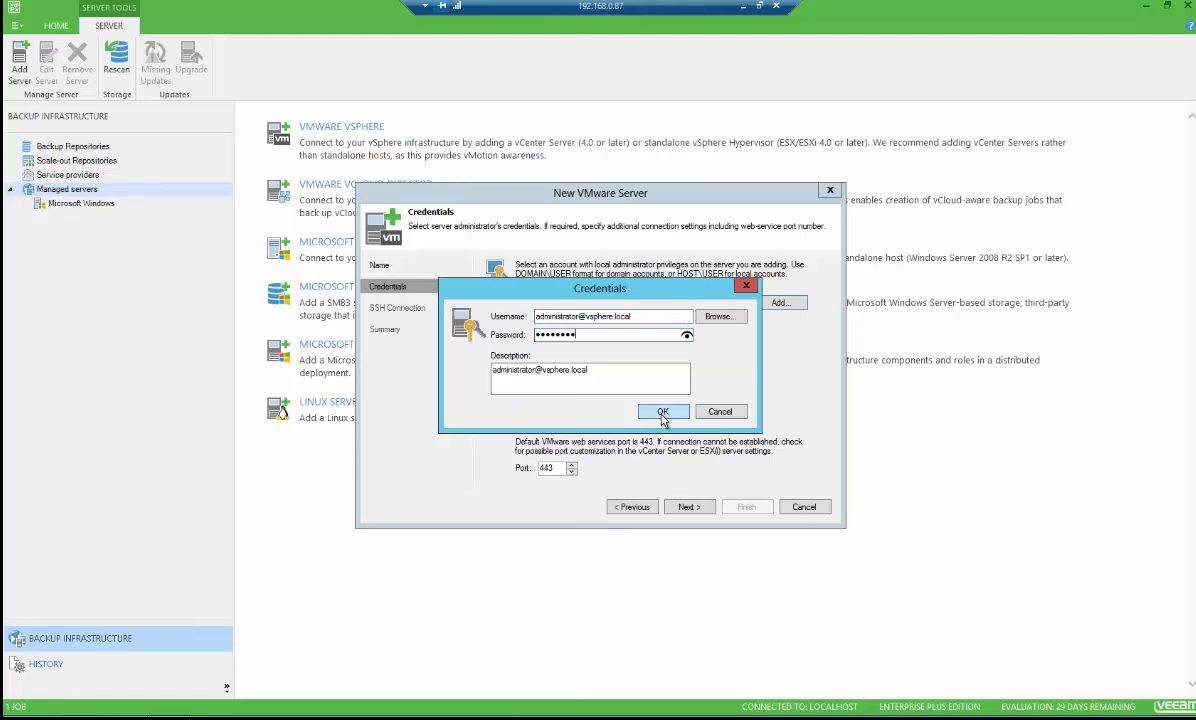
Save the vSphere credential, accept the untrusted certificate, and finish adding vcenterjf01
drag(620, 375, 480, 369)
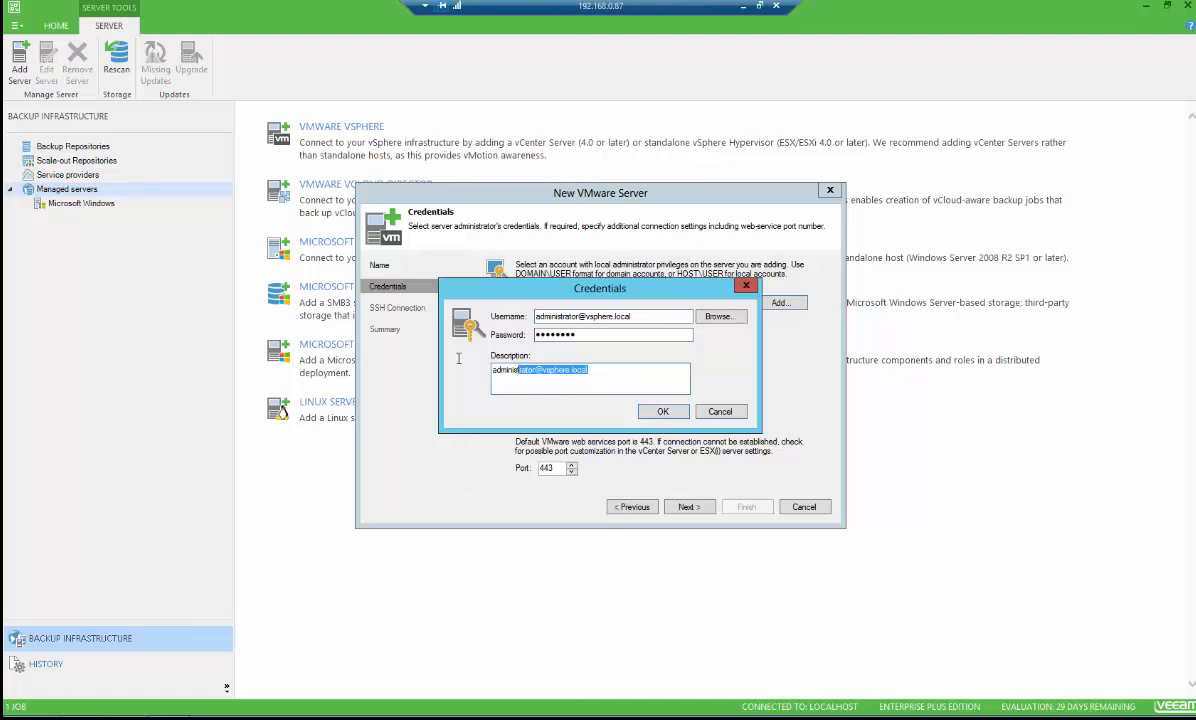
click(668, 411)
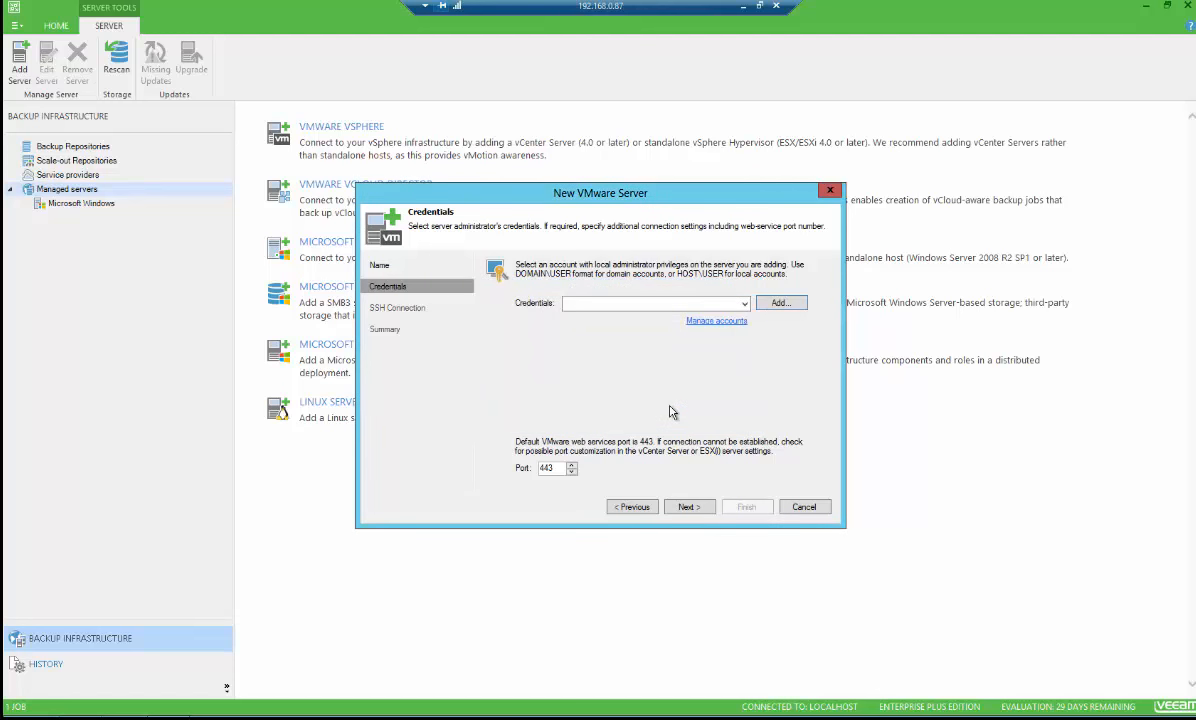
click(686, 509)
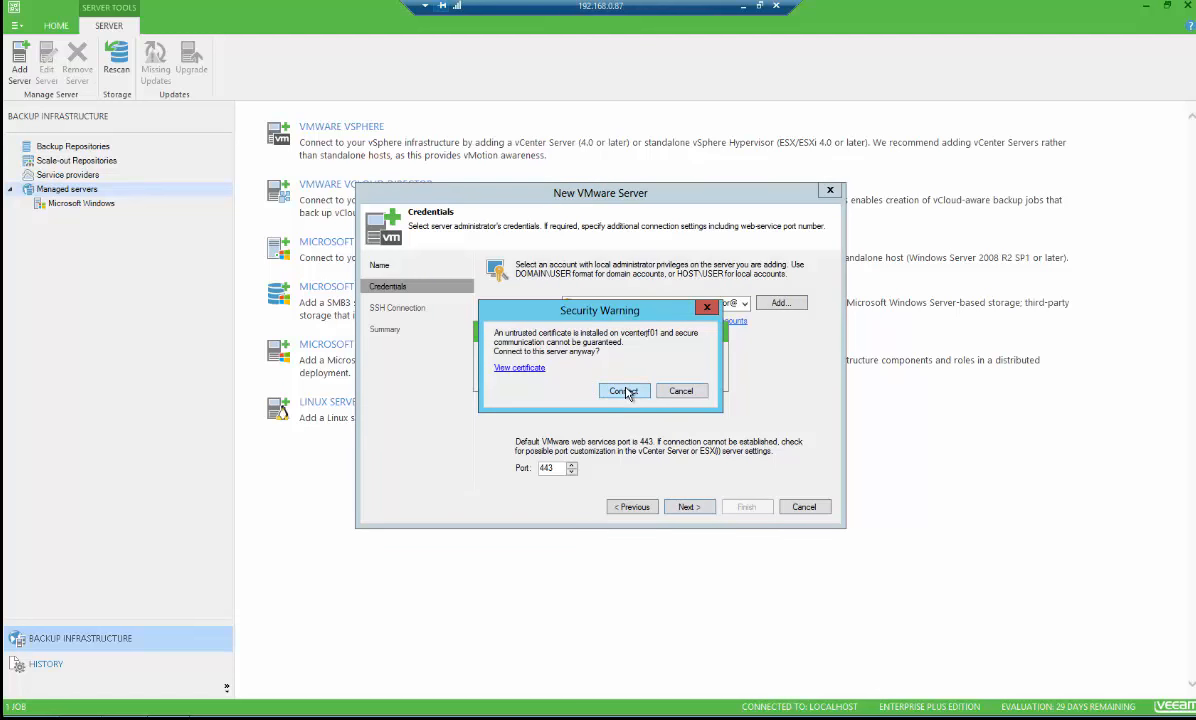
click(626, 391)
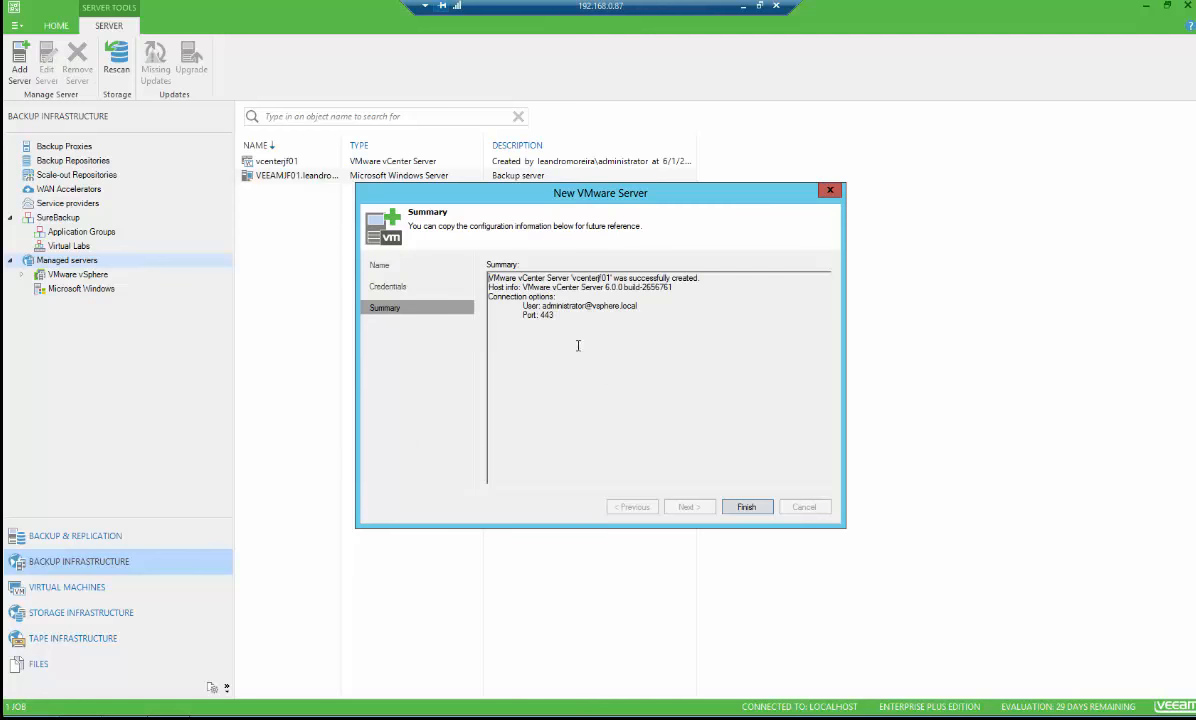
click(746, 507)
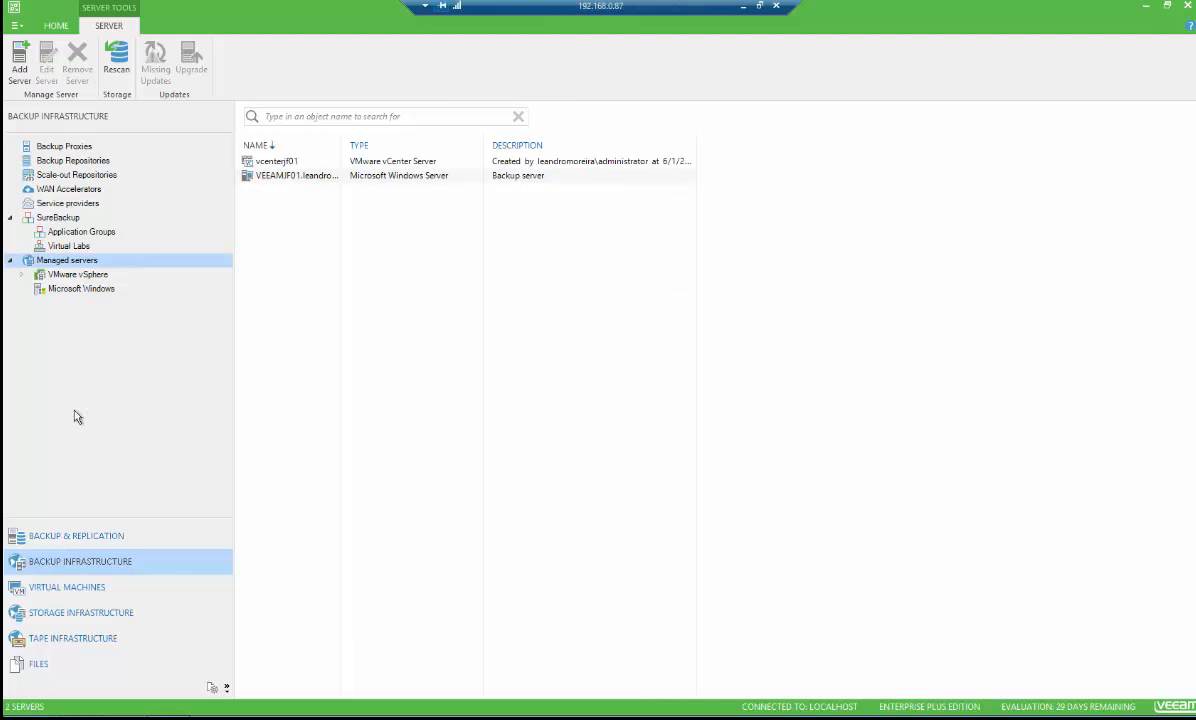
Expand the managed VMware vSphere servers tree to inspect vcenterjf01 and its hosts
click(23, 276)
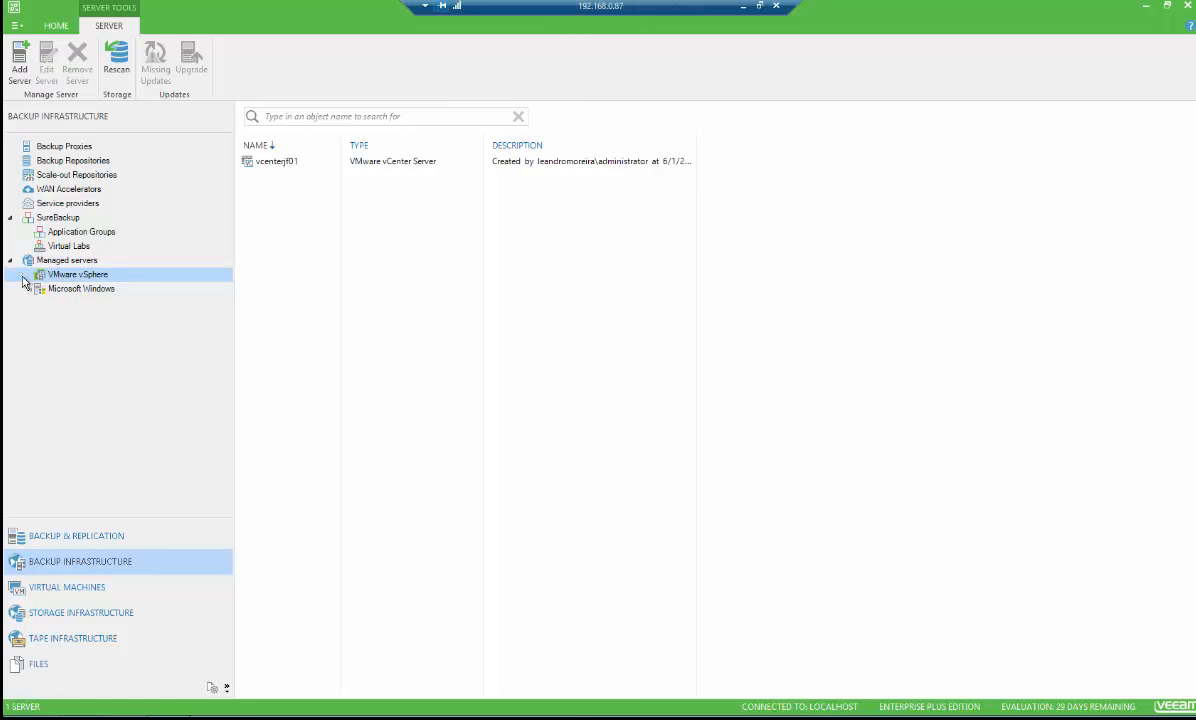
click(23, 277)
click(34, 290)
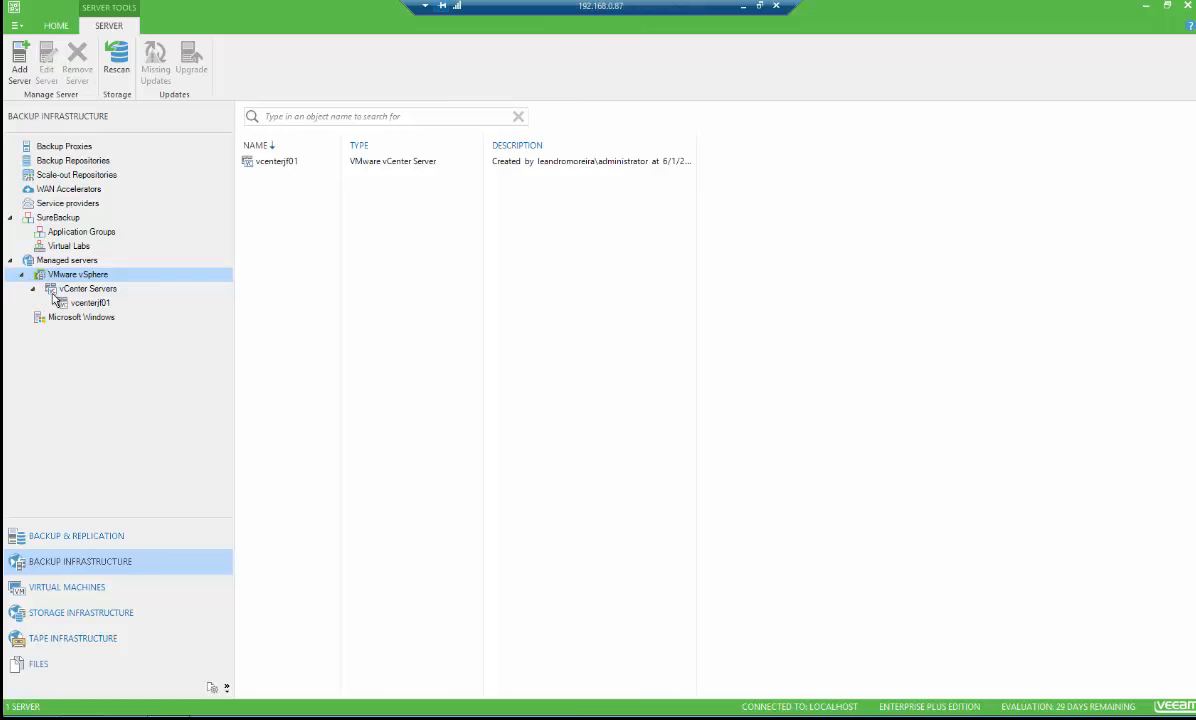
click(82, 302)
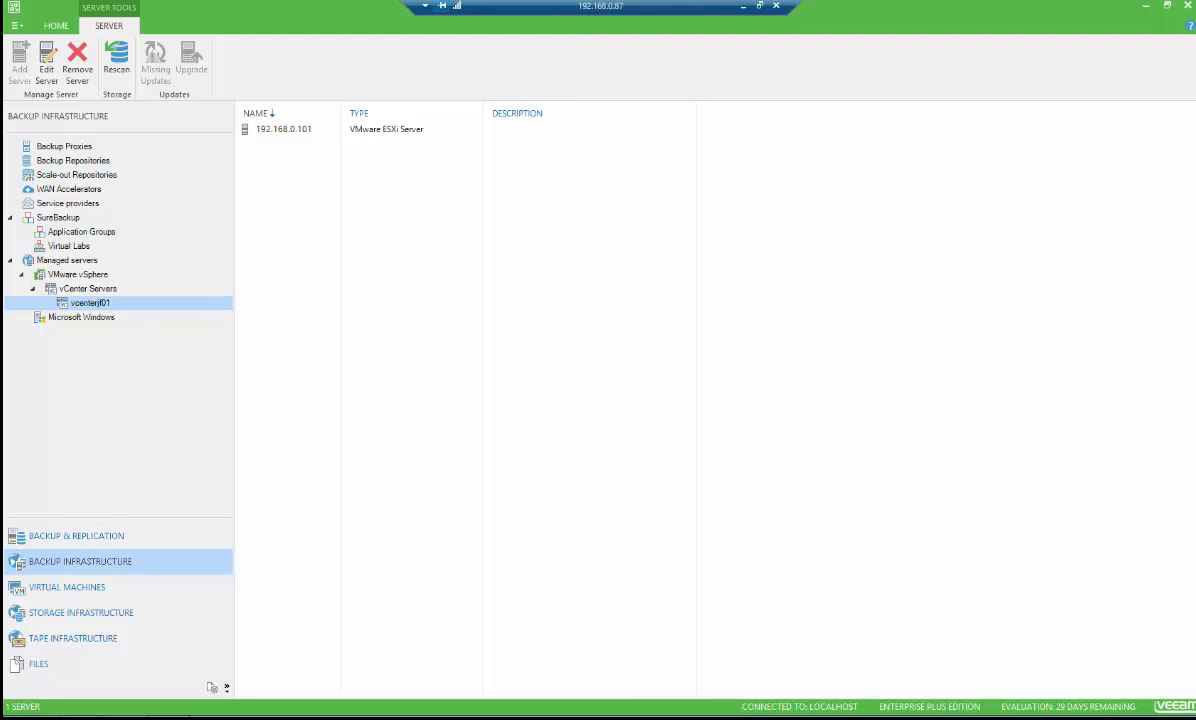
Browse the vcenterjf01 inventory in the virtual machines view, expanding Datacenter, CPD and the host
click(76, 536)
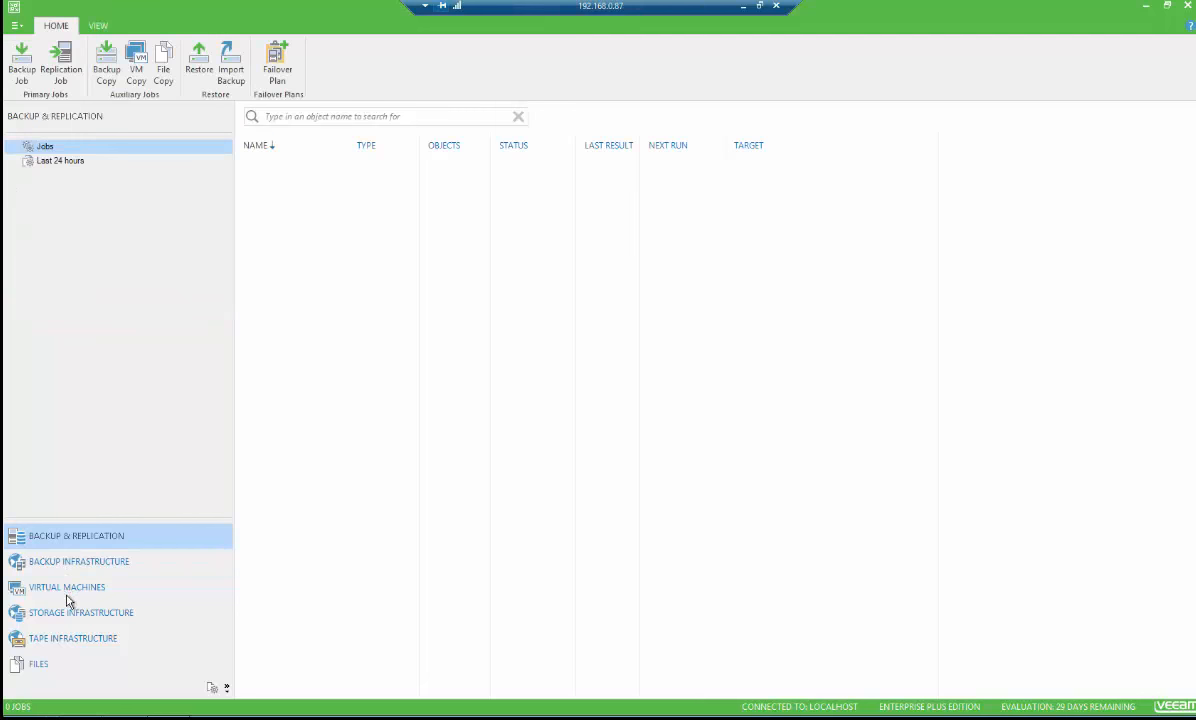
click(66, 590)
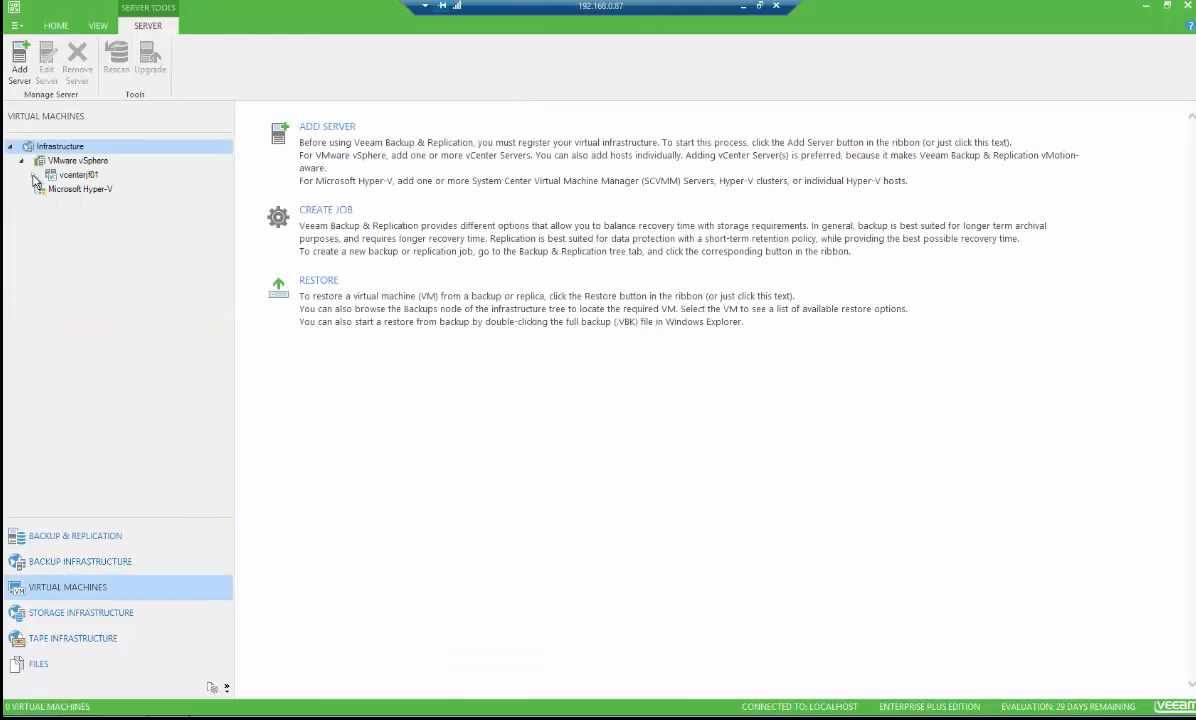
click(62, 163)
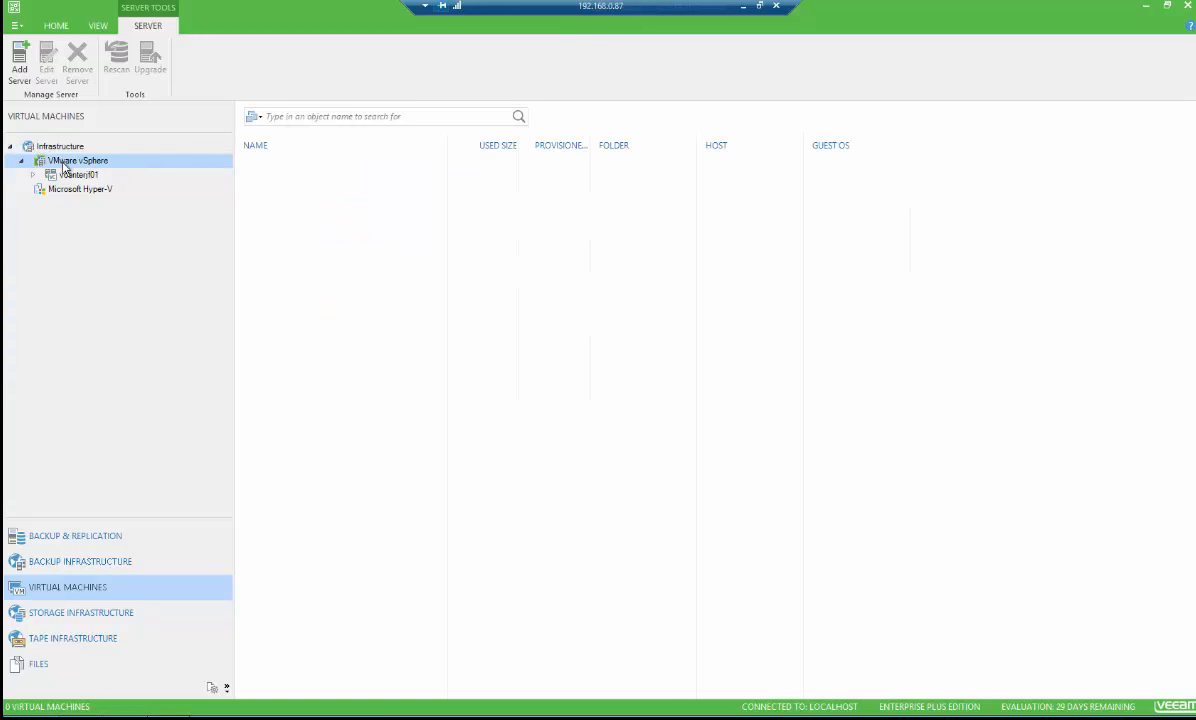
click(34, 176)
click(75, 174)
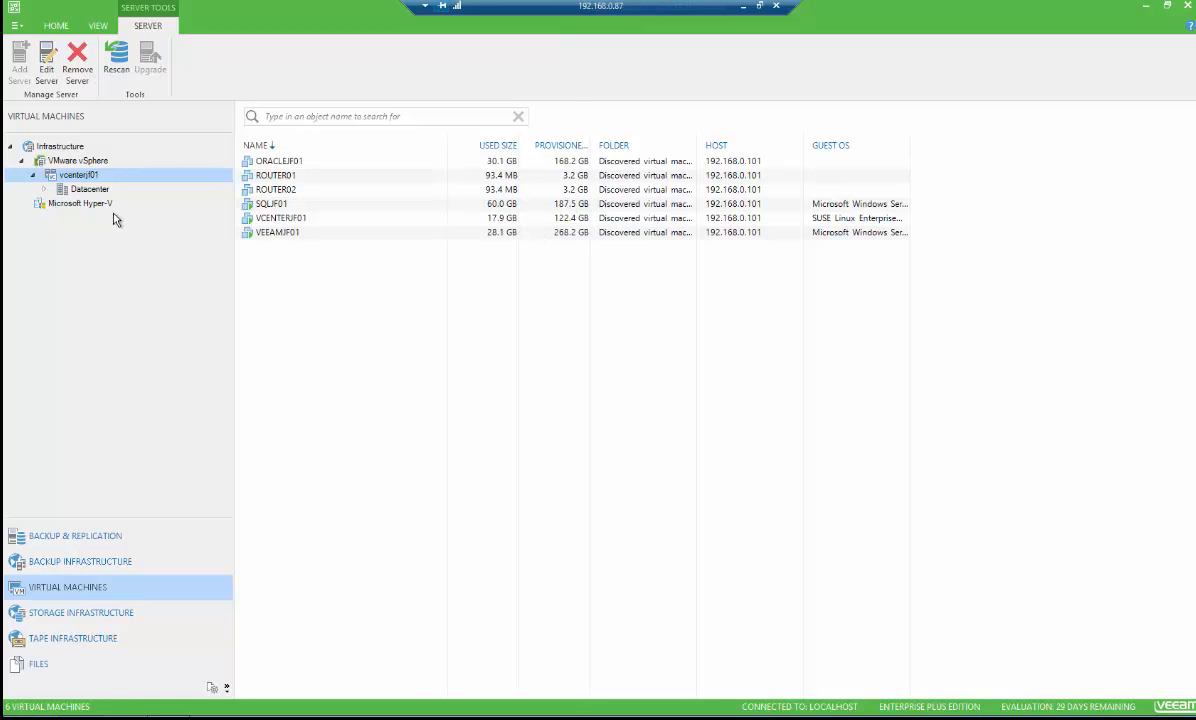
click(44, 189)
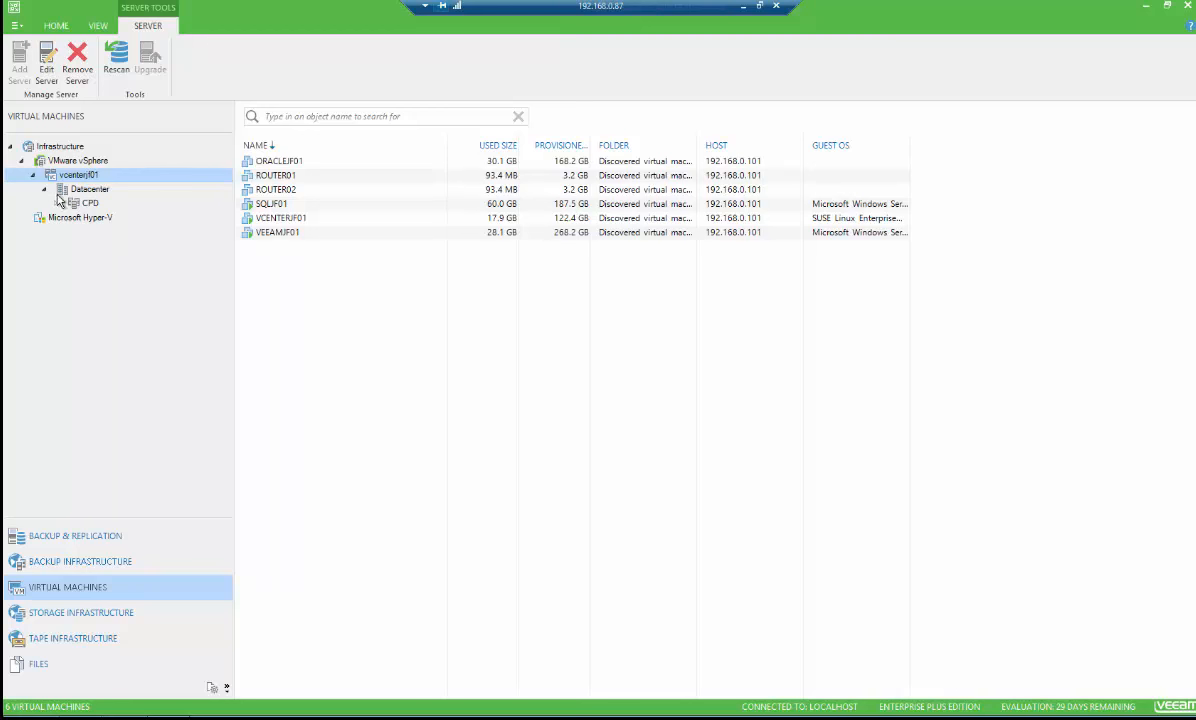
click(78, 193)
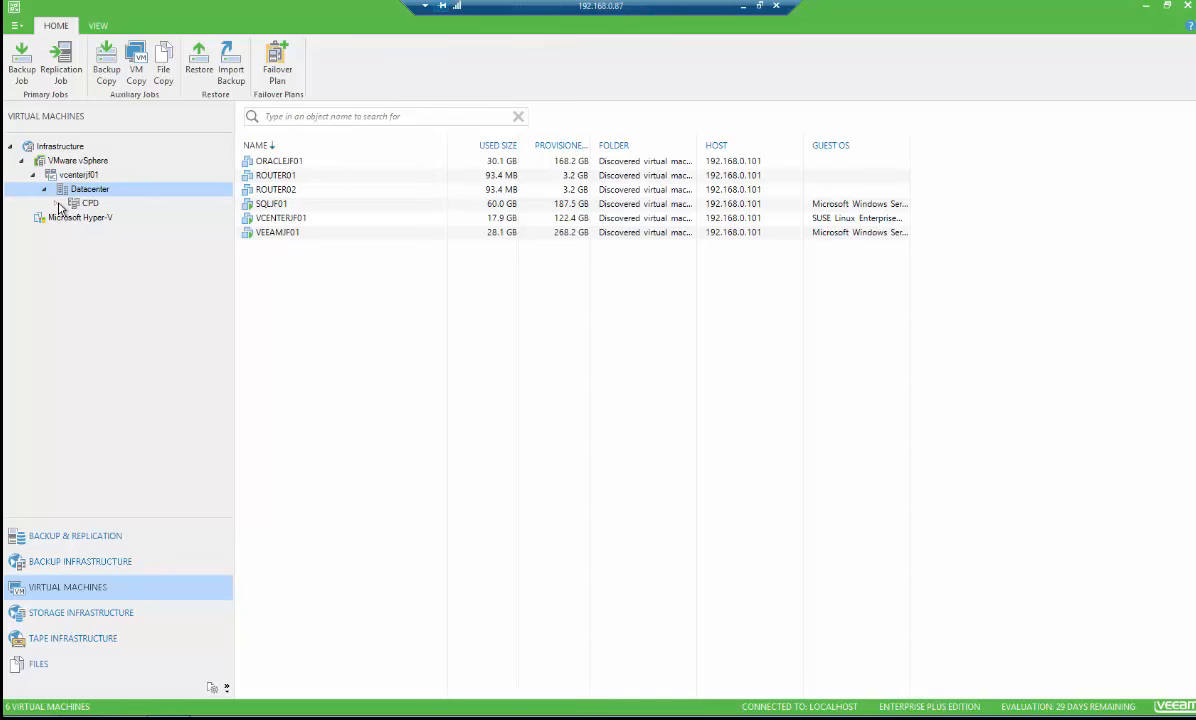
click(57, 204)
click(100, 217)
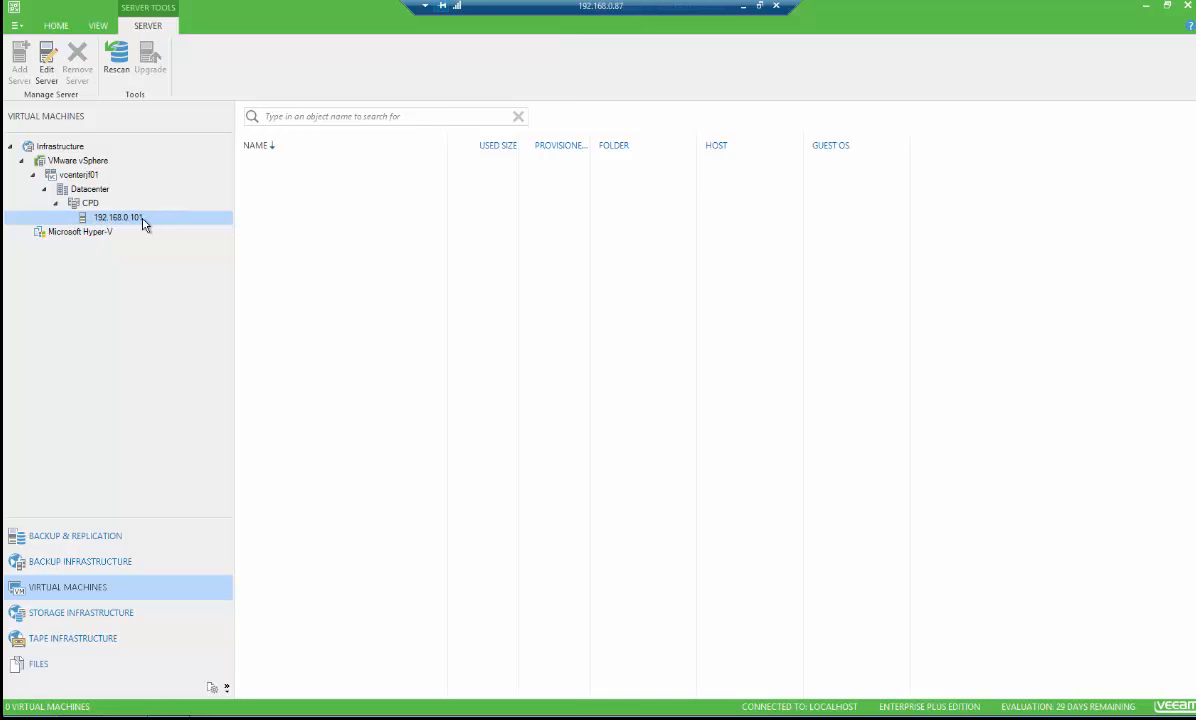
click(87, 200)
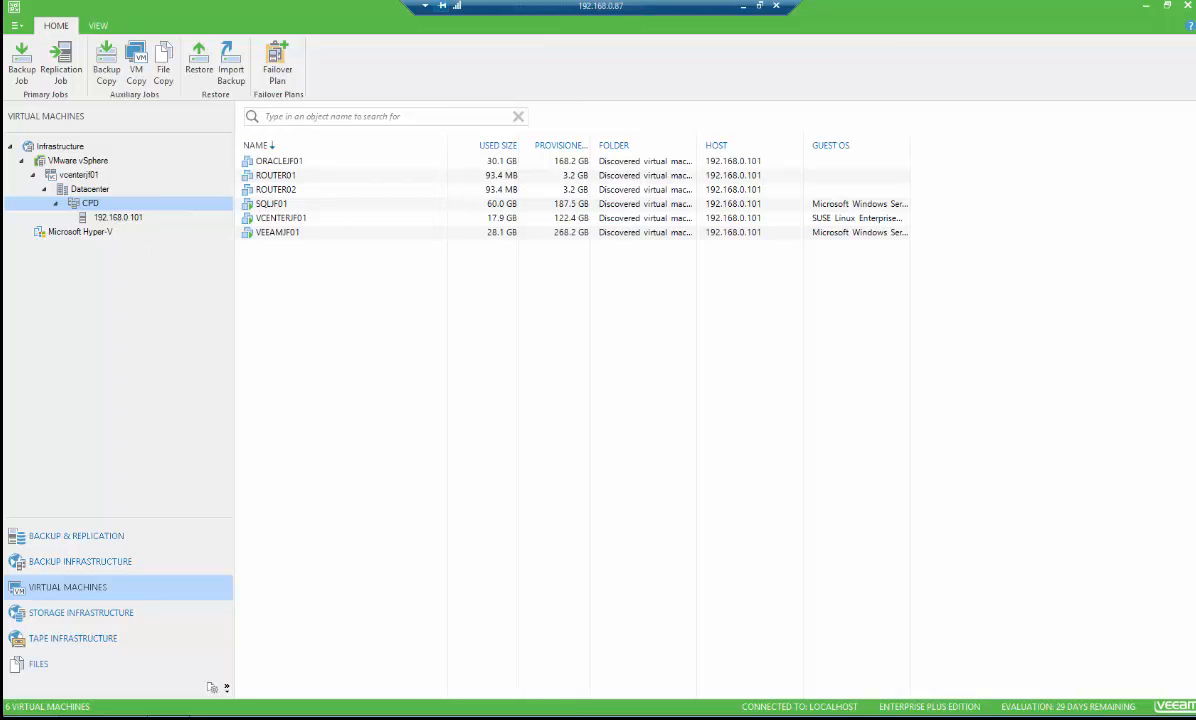
Start adding a new backup repository named VMEAM_DA and continue to the type page
click(91, 566)
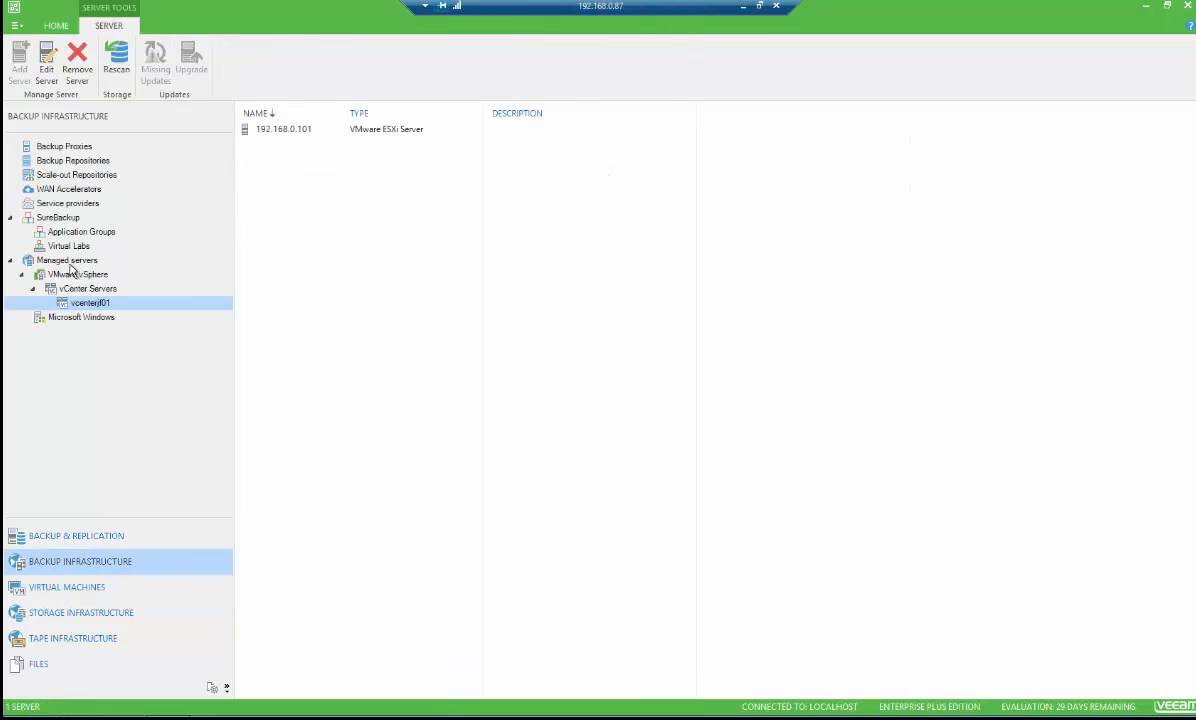
click(59, 163)
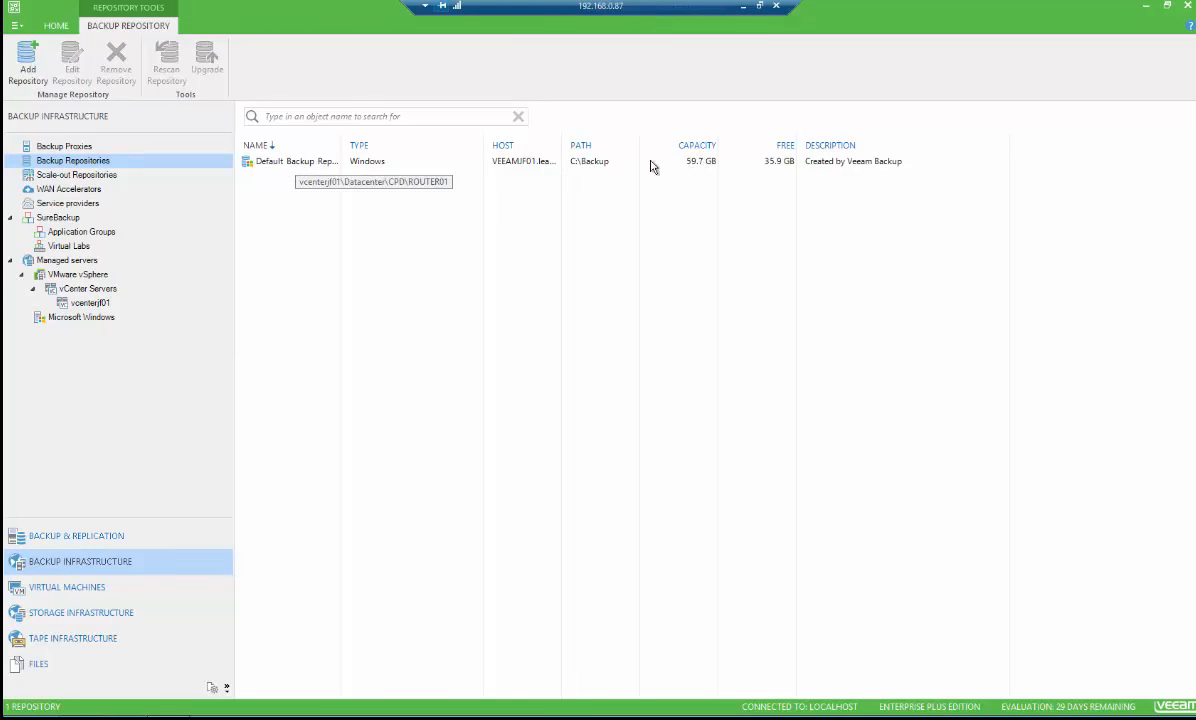
right_click(283, 203)
click(366, 211)
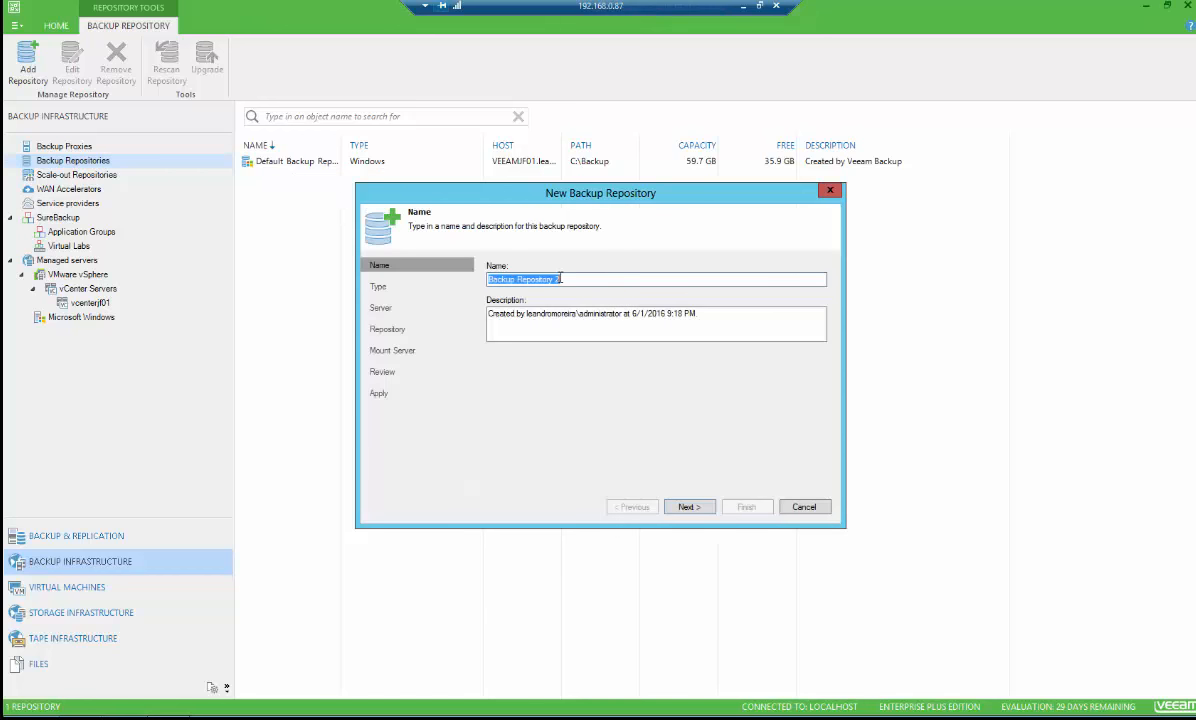
text(VM)
text(EAM)
text(_DATA_200GB)
click(689, 507)
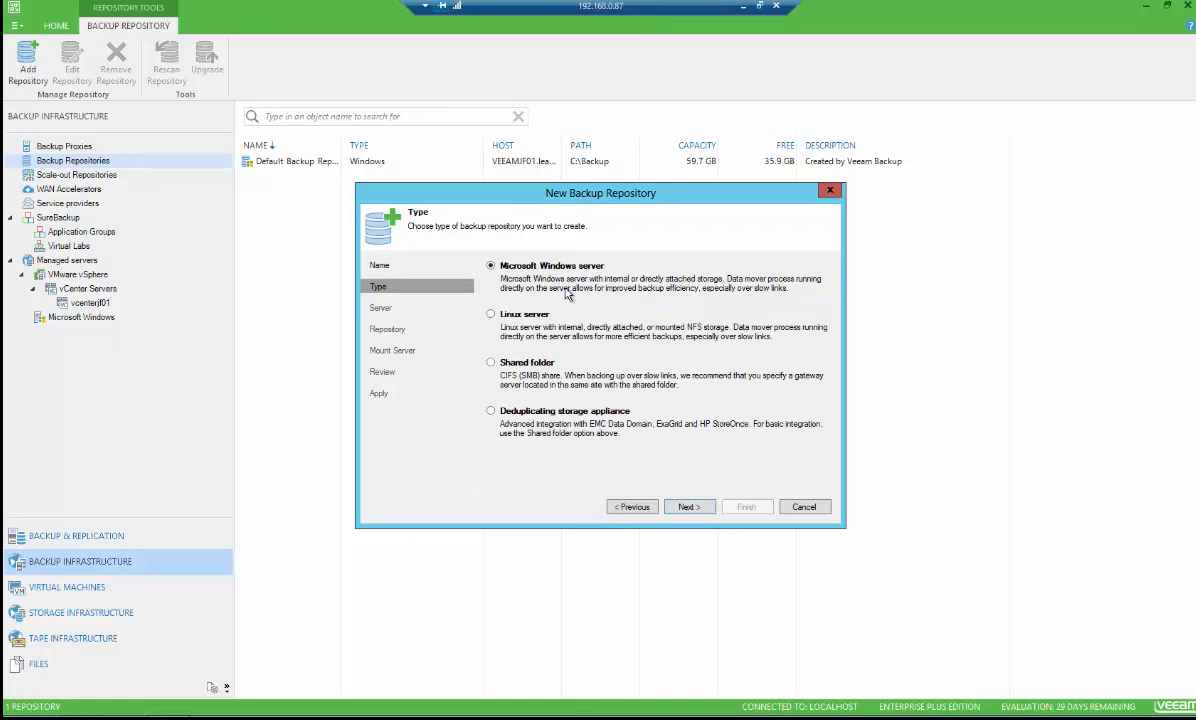
Keep the Microsoft Windows server type and start adding server veeamjf01 with a new credential
click(688, 507)
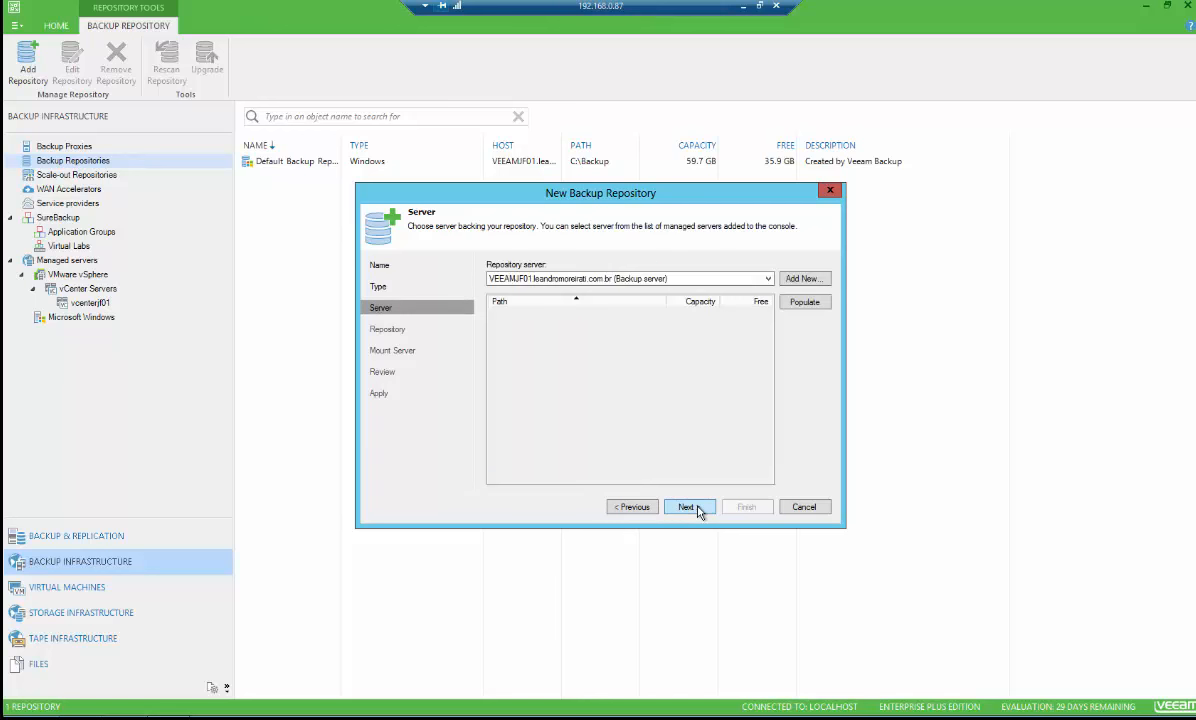
click(806, 280)
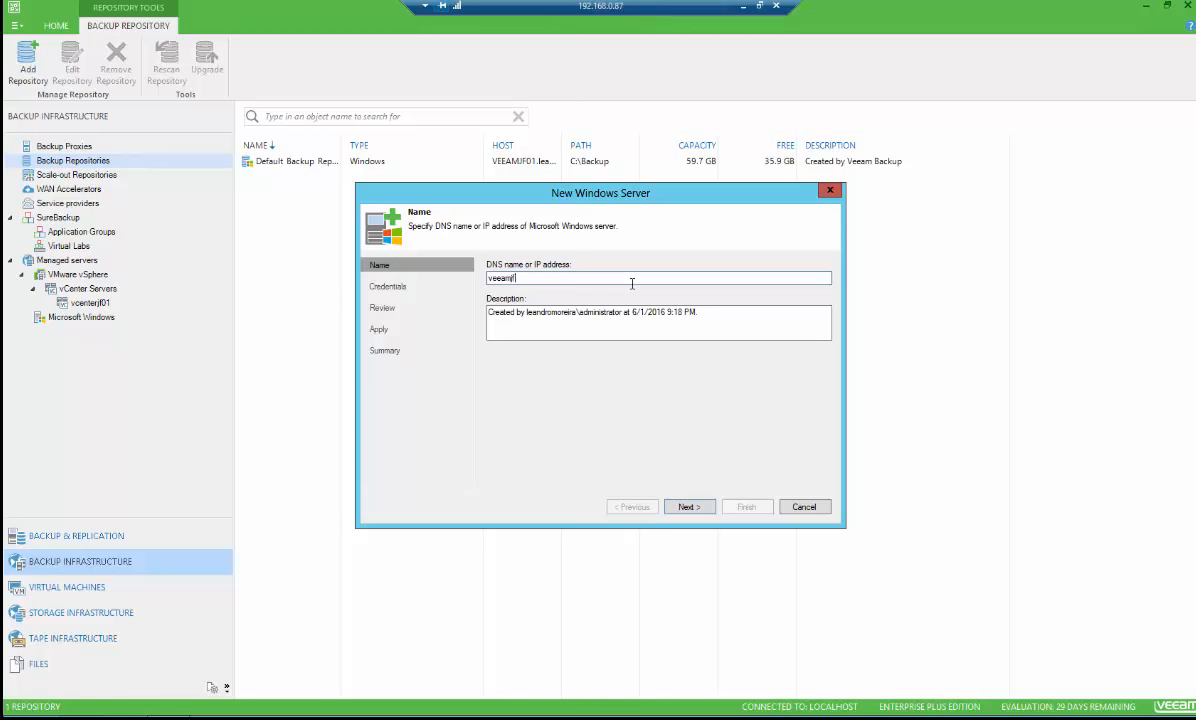
click(688, 510)
click(785, 303)
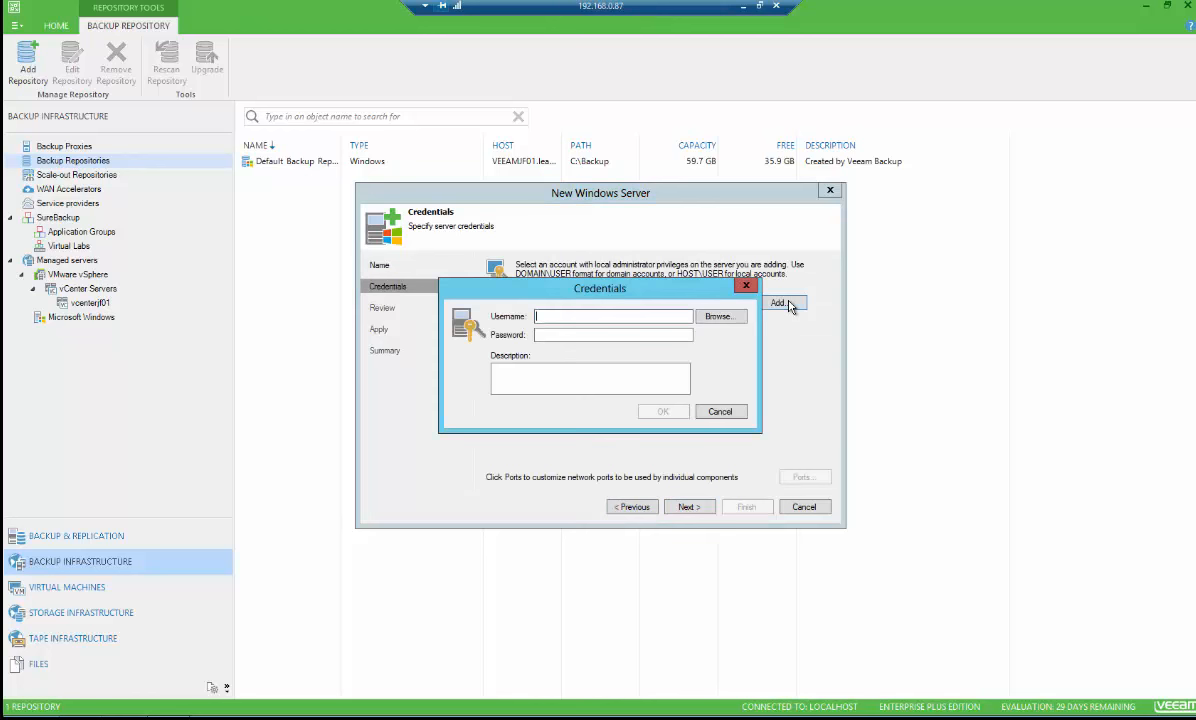
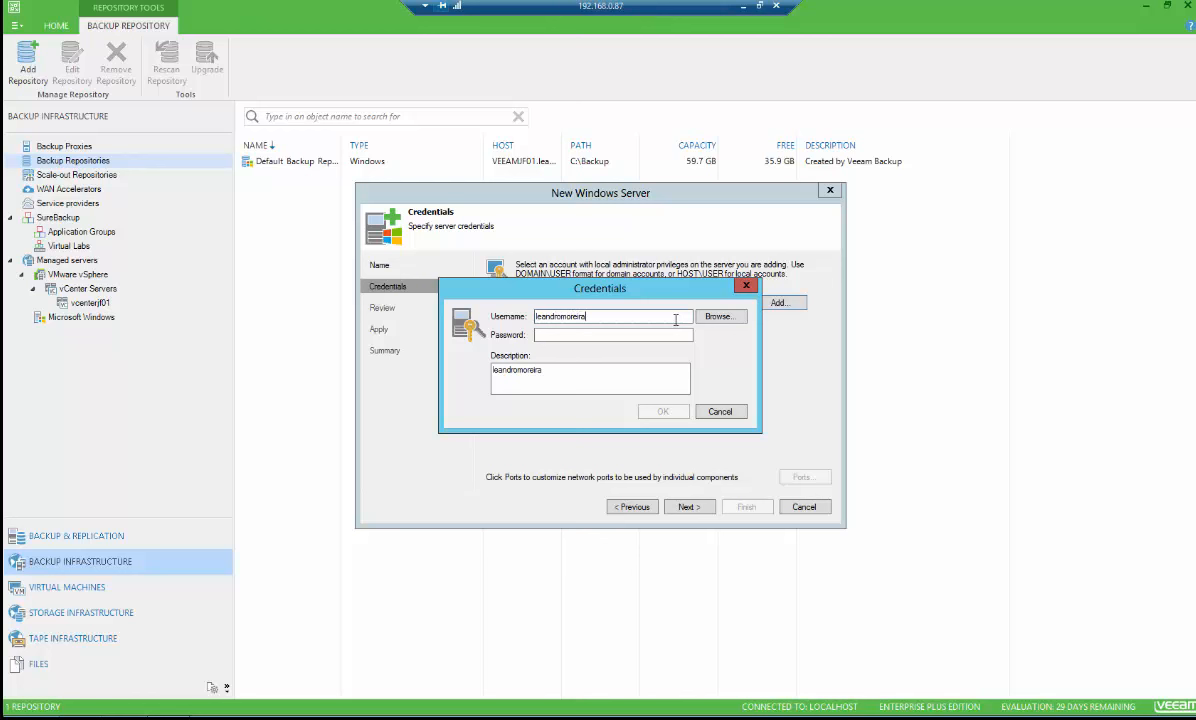
Enter the domain administrator username and the account password for the Windows server credential, then save it
key(Tab)
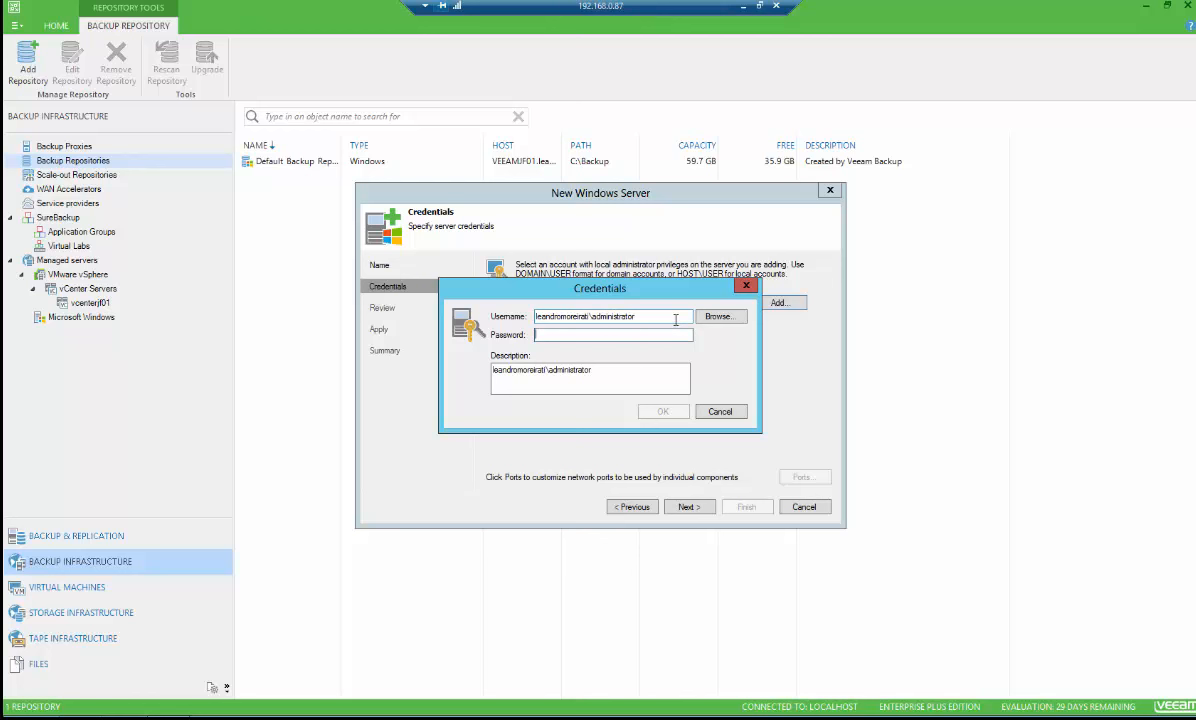
text(•••••)
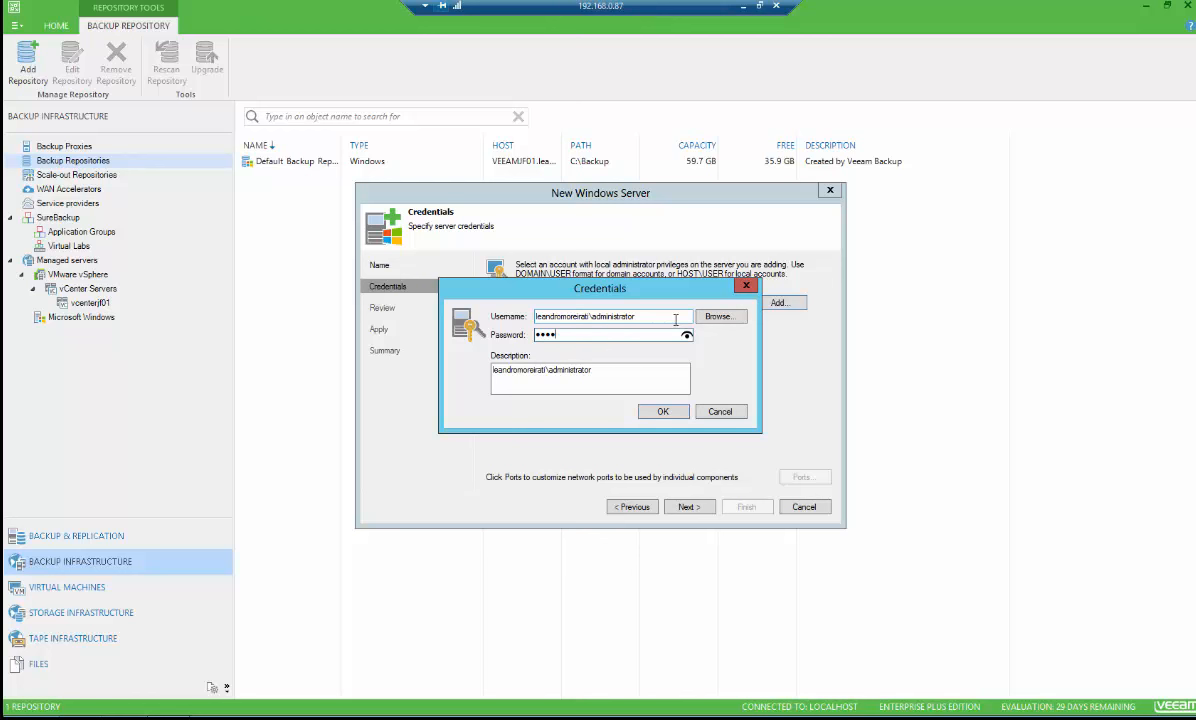
key(BackSpace)
key(BackSpace)
key(BackSpace)
key(BackSpace)
text(••••)
click(664, 413)
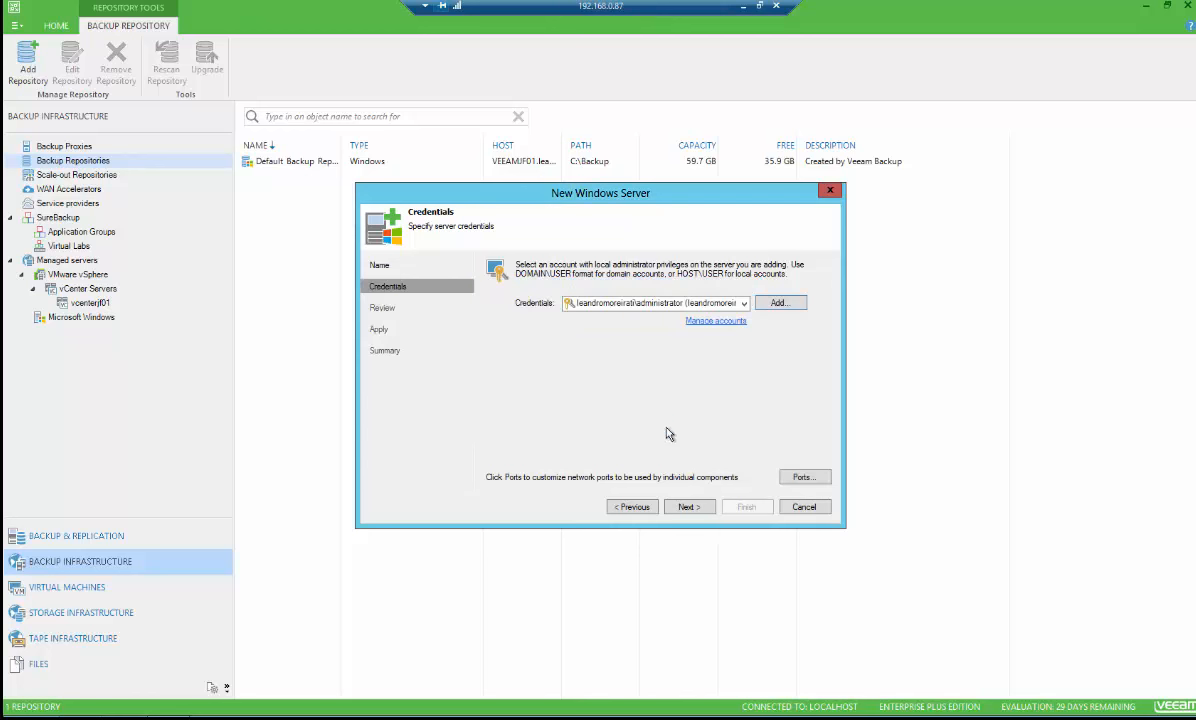
Complete the new Windows server wizard through review, apply and summary
click(692, 508)
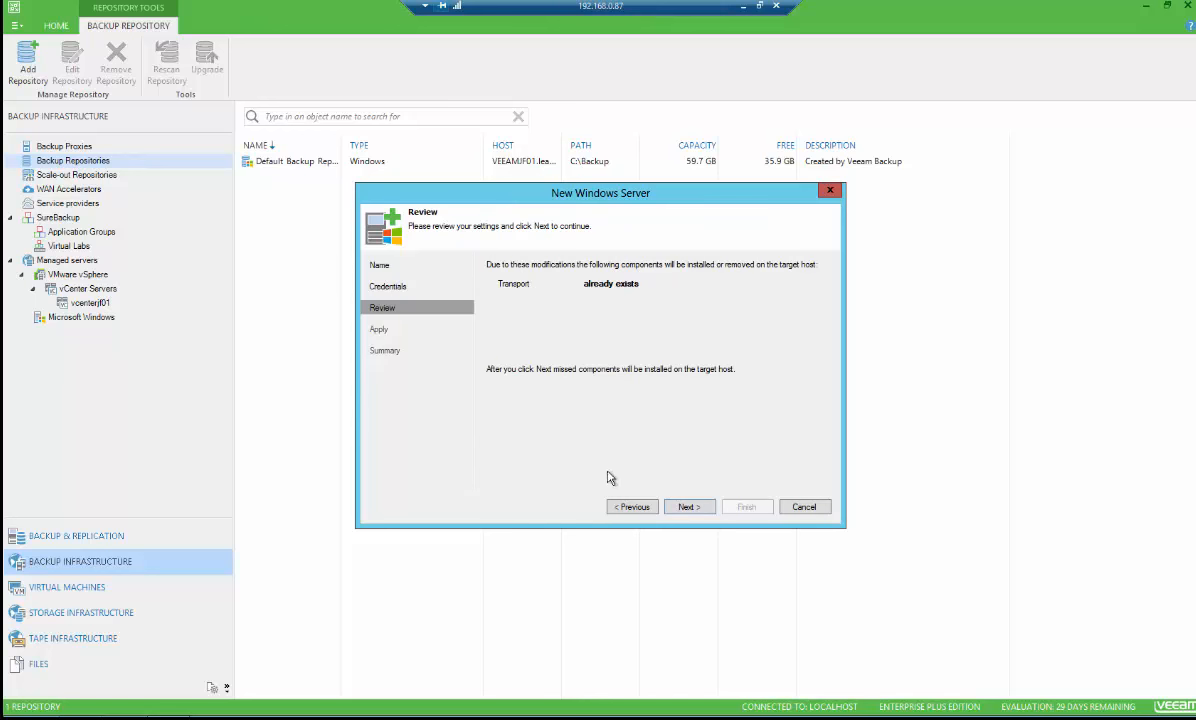
click(685, 509)
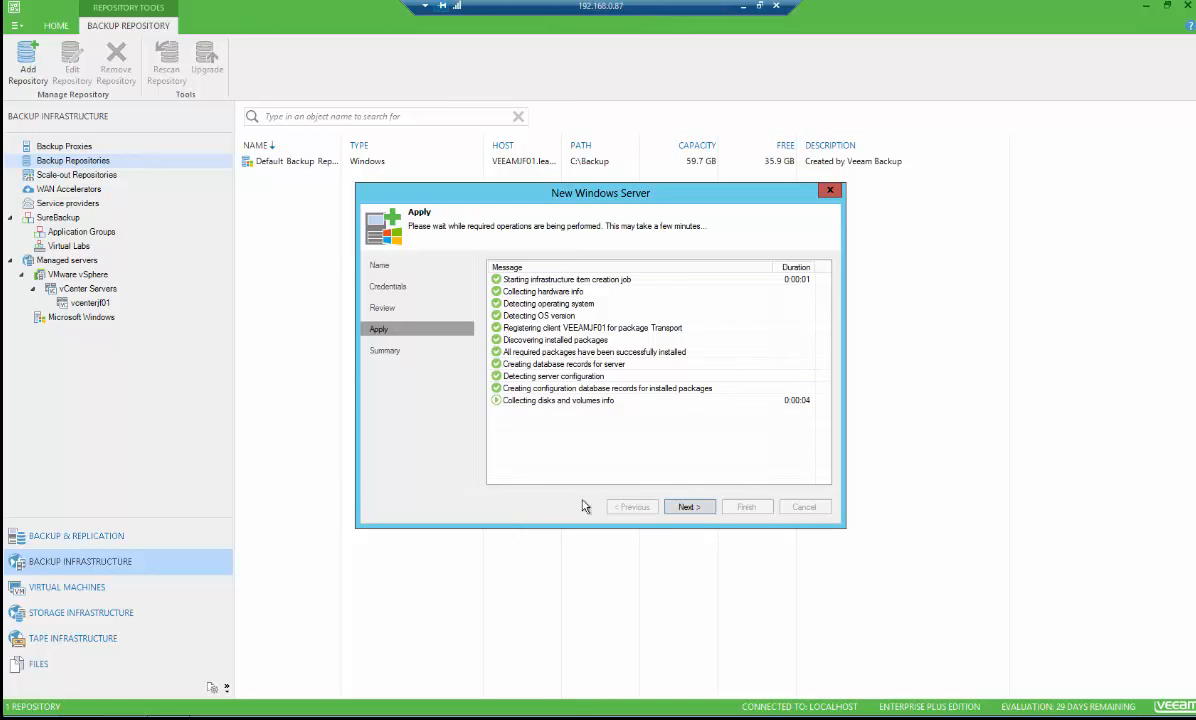
click(689, 510)
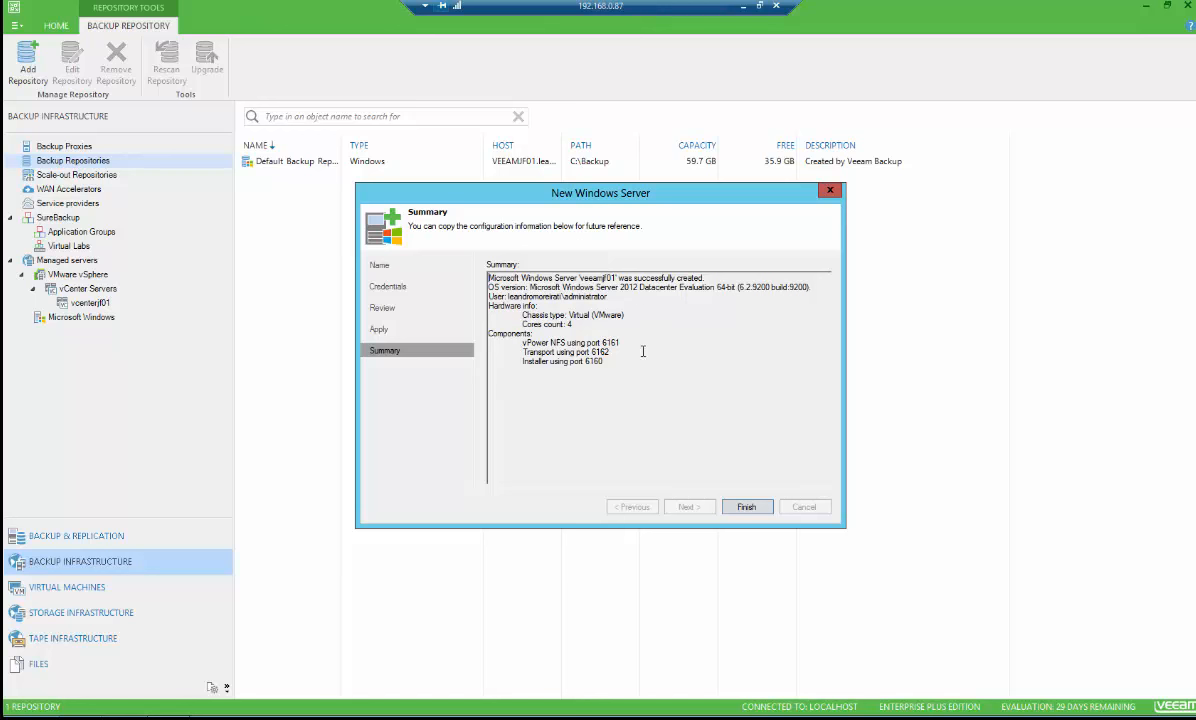
click(749, 508)
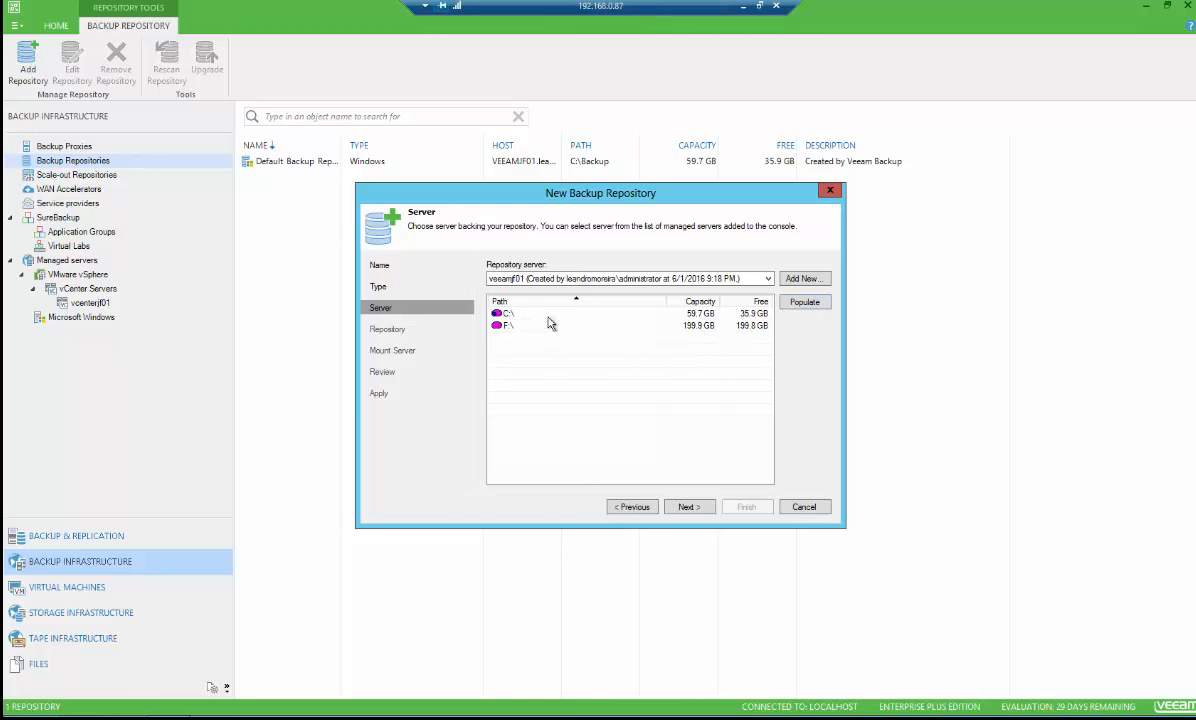
Place the repository in the F:\Backups folder on the F:\ volume and keep the default mount server settings
click(517, 328)
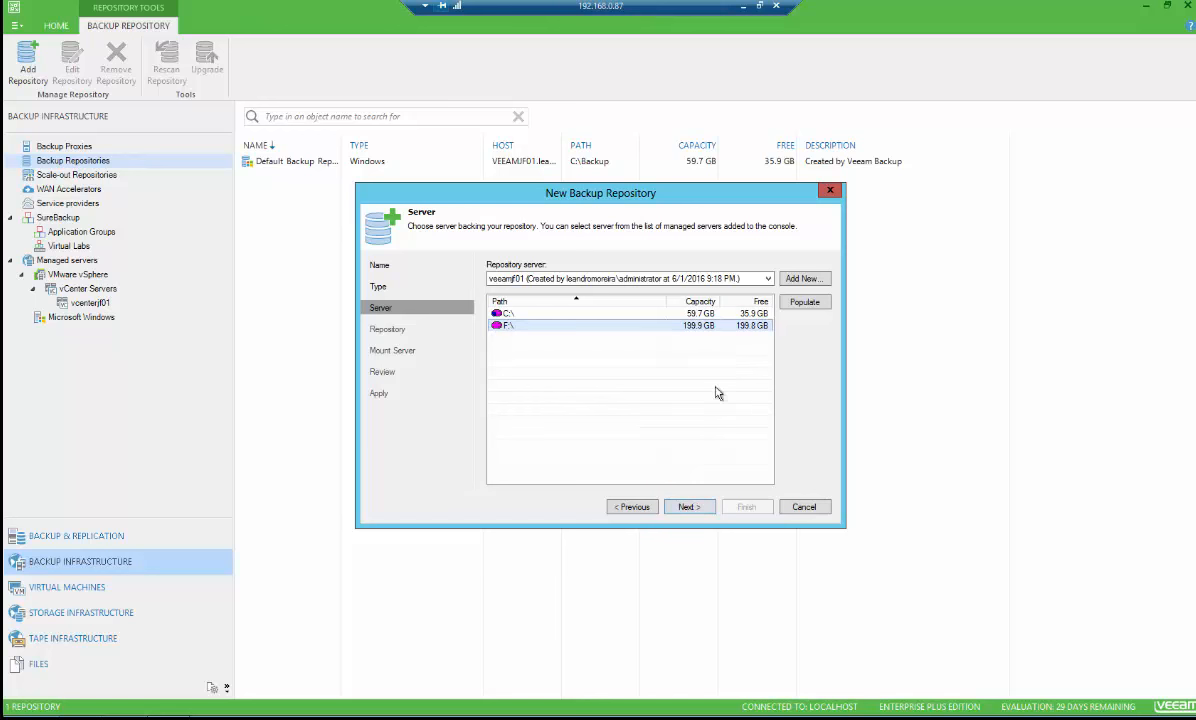
click(692, 508)
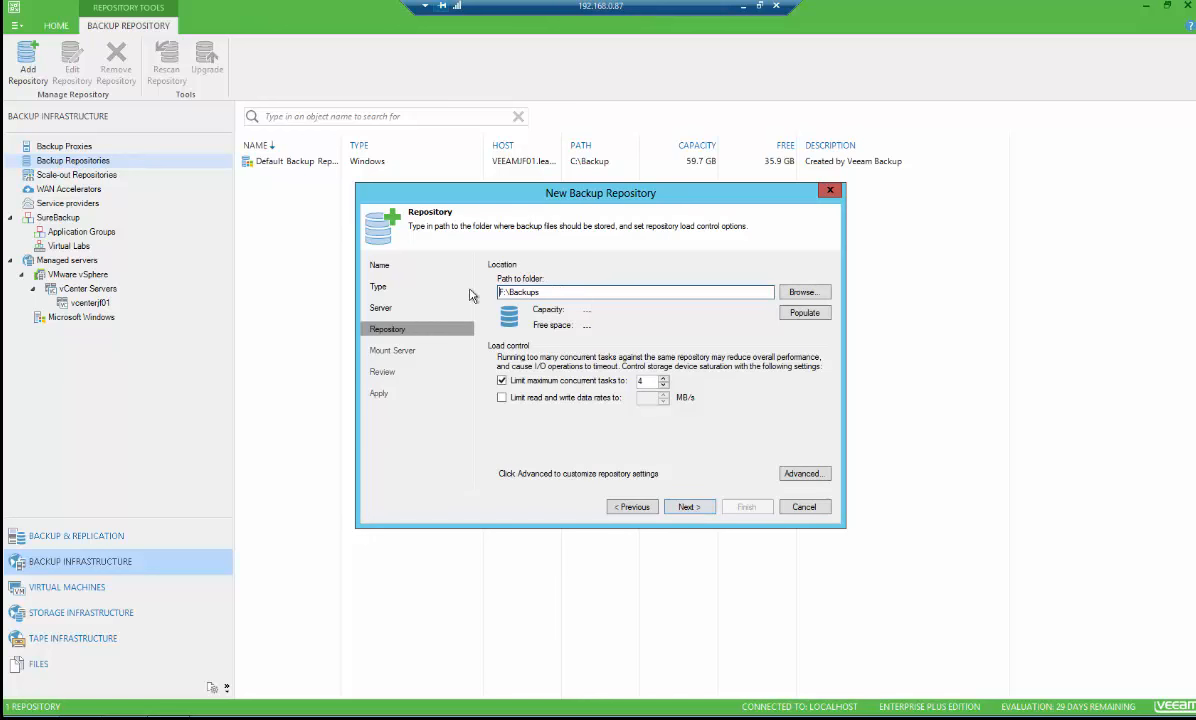
double_click(520, 291)
drag(654, 382, 603, 375)
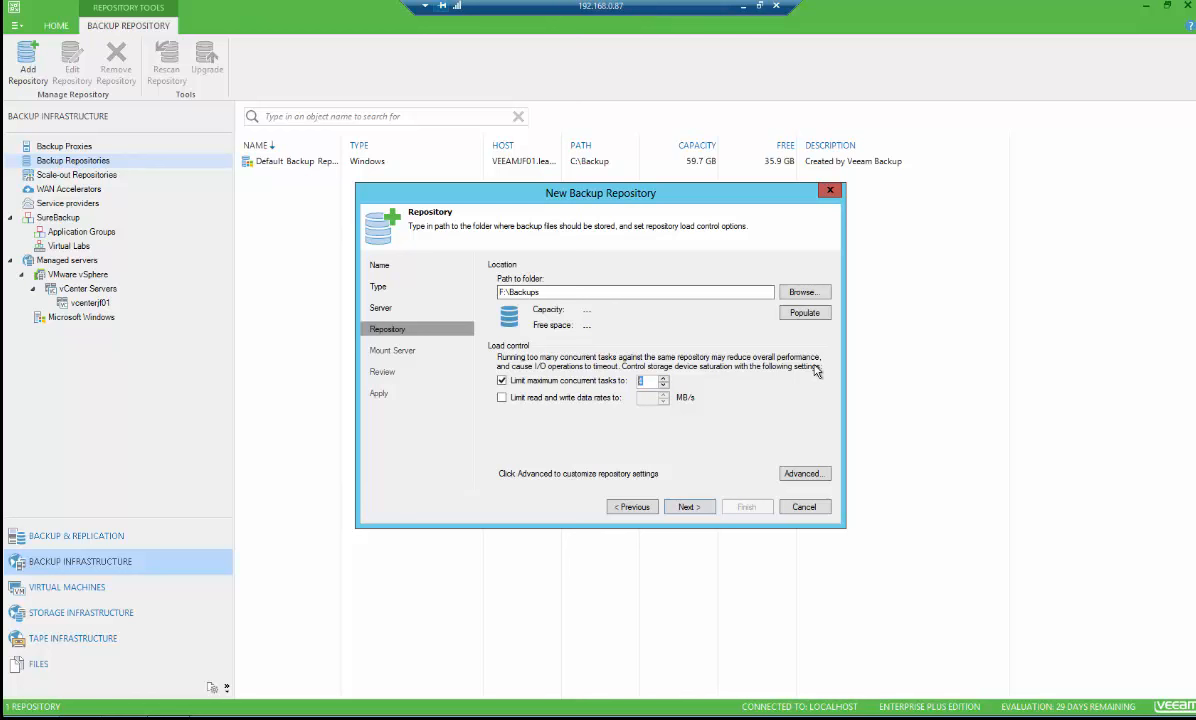
click(688, 507)
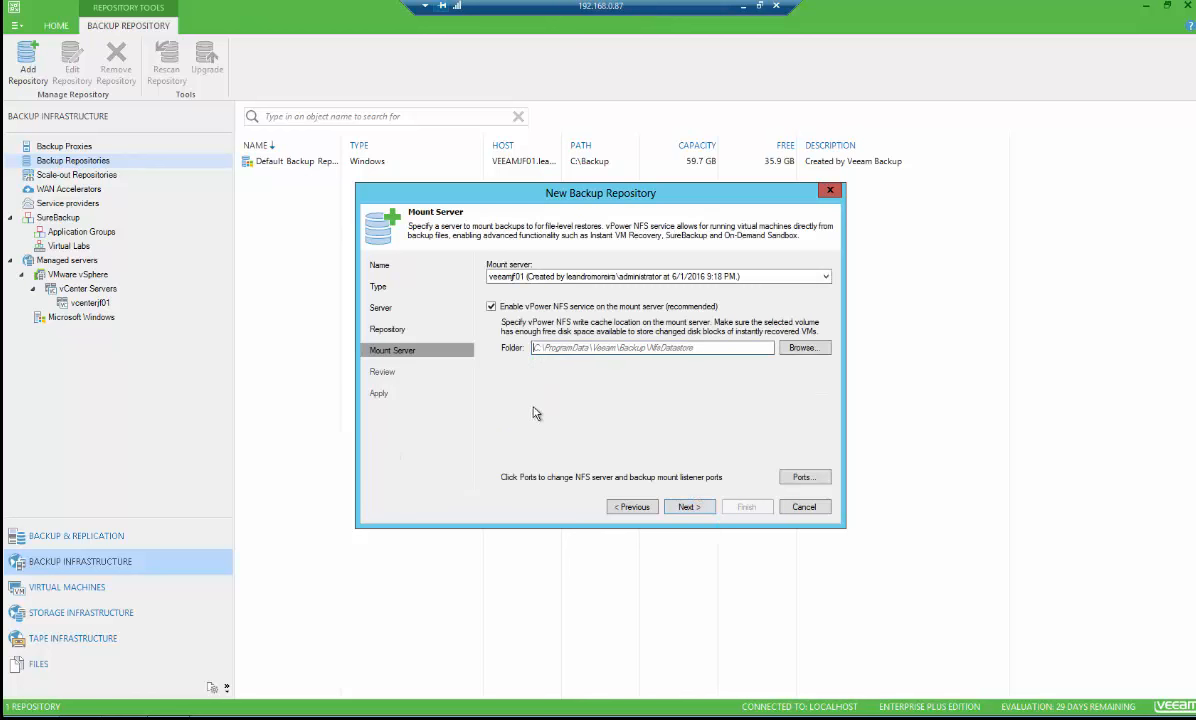
click(688, 507)
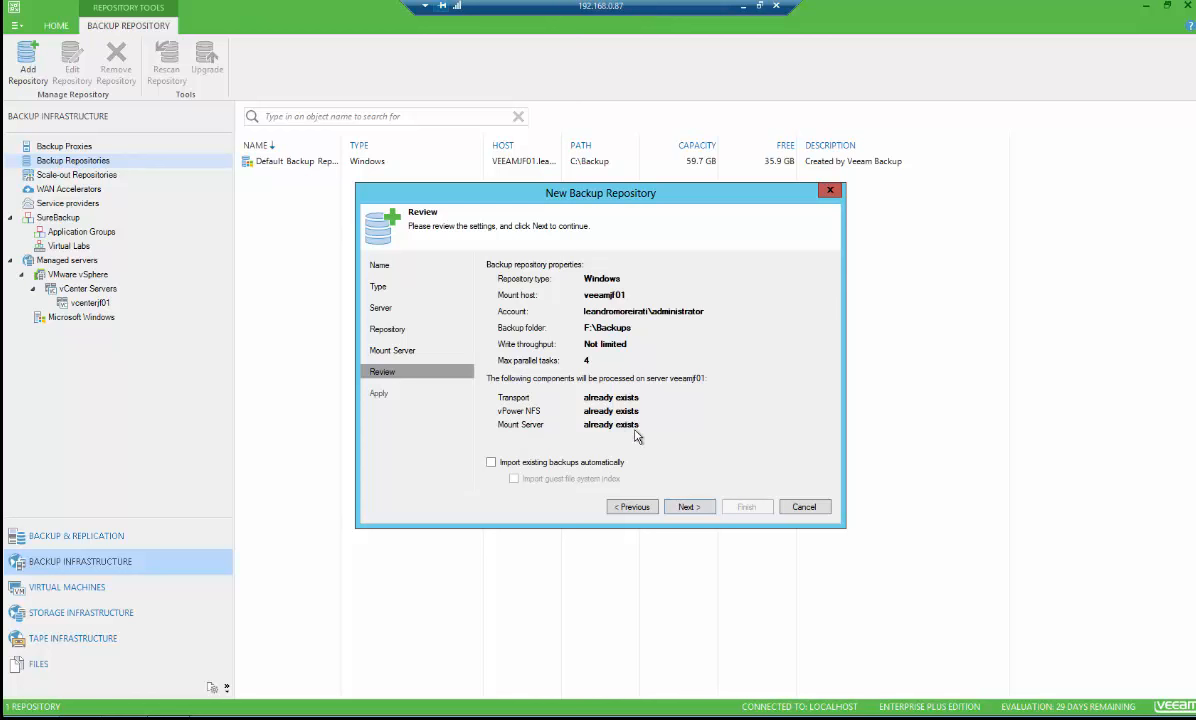
Finish creating the backup repository and accept moving the configuration backup location to the new repository
click(689, 508)
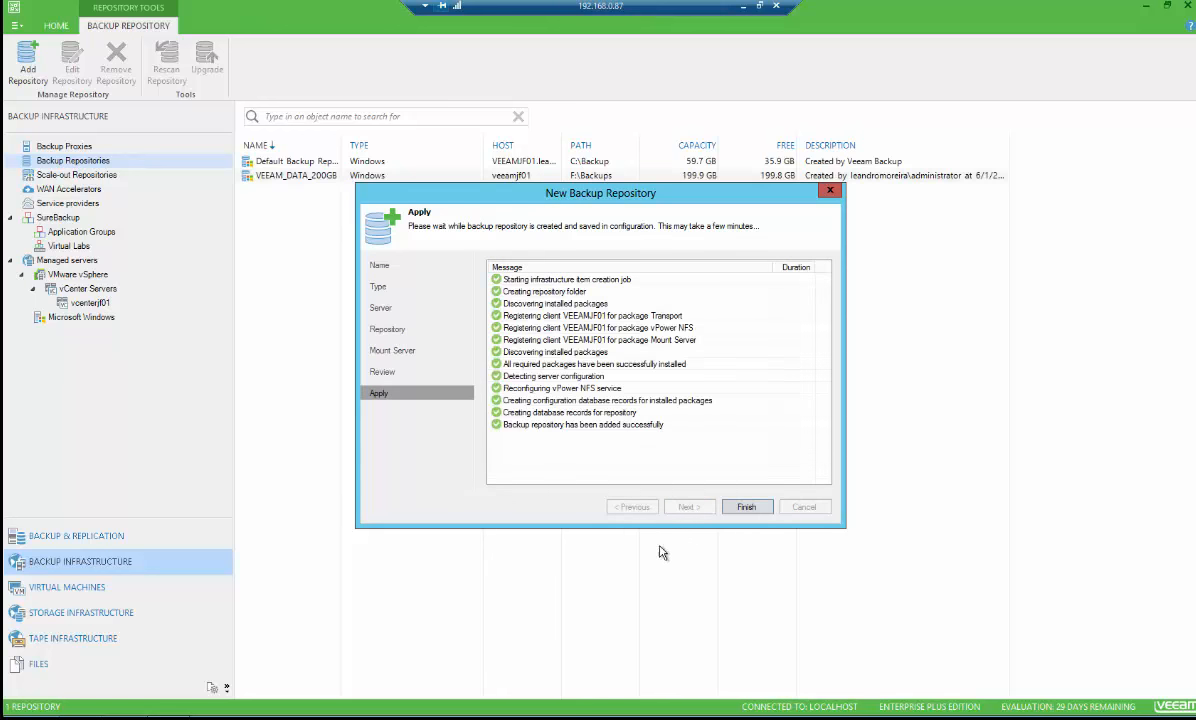
click(746, 508)
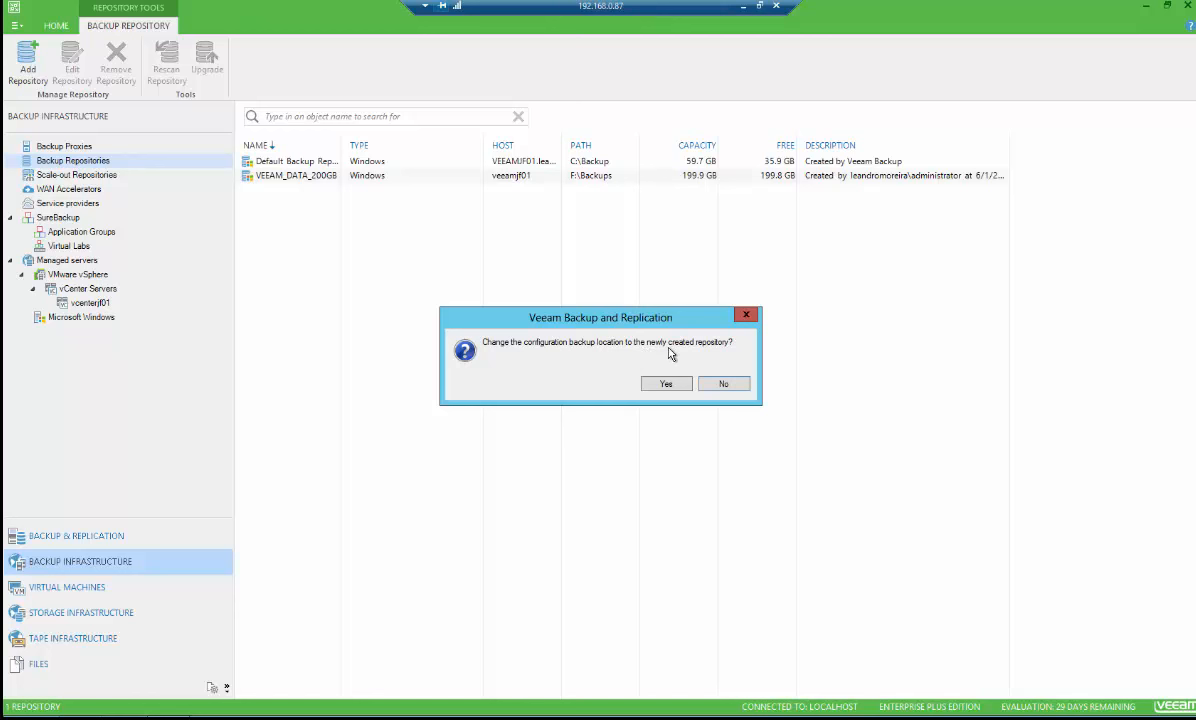
click(666, 385)
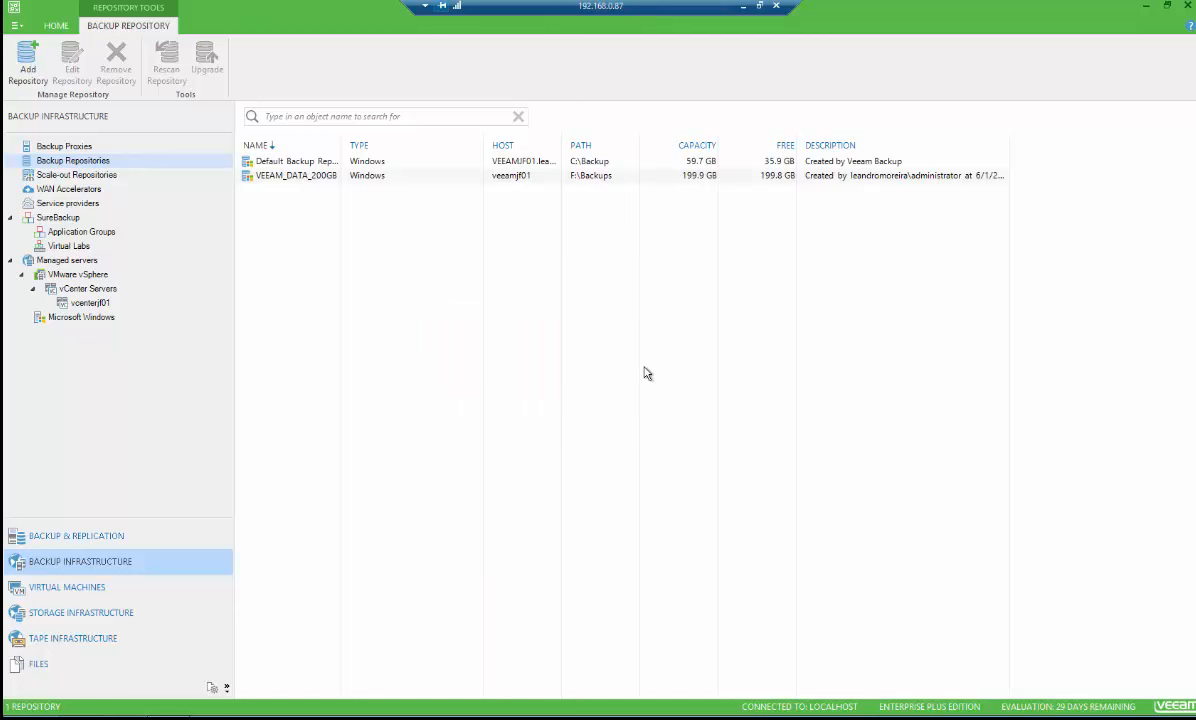
Browse the repositories, jobs and discovered virtual machines views of the console
click(285, 175)
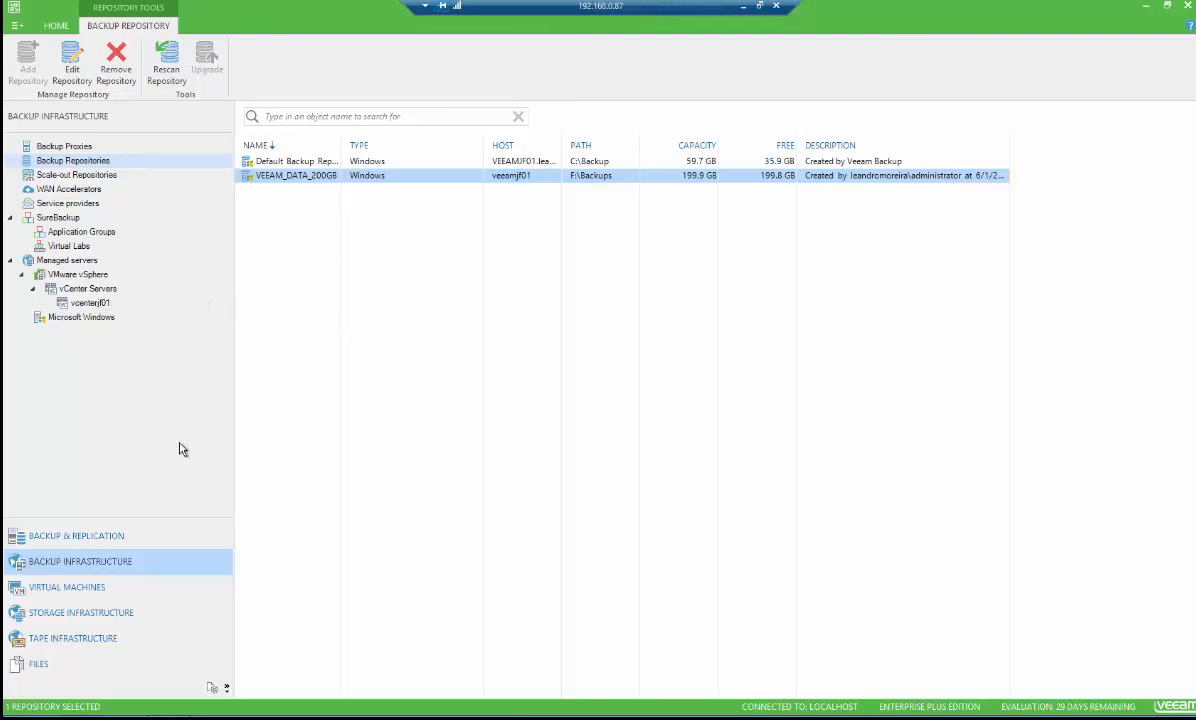
click(88, 540)
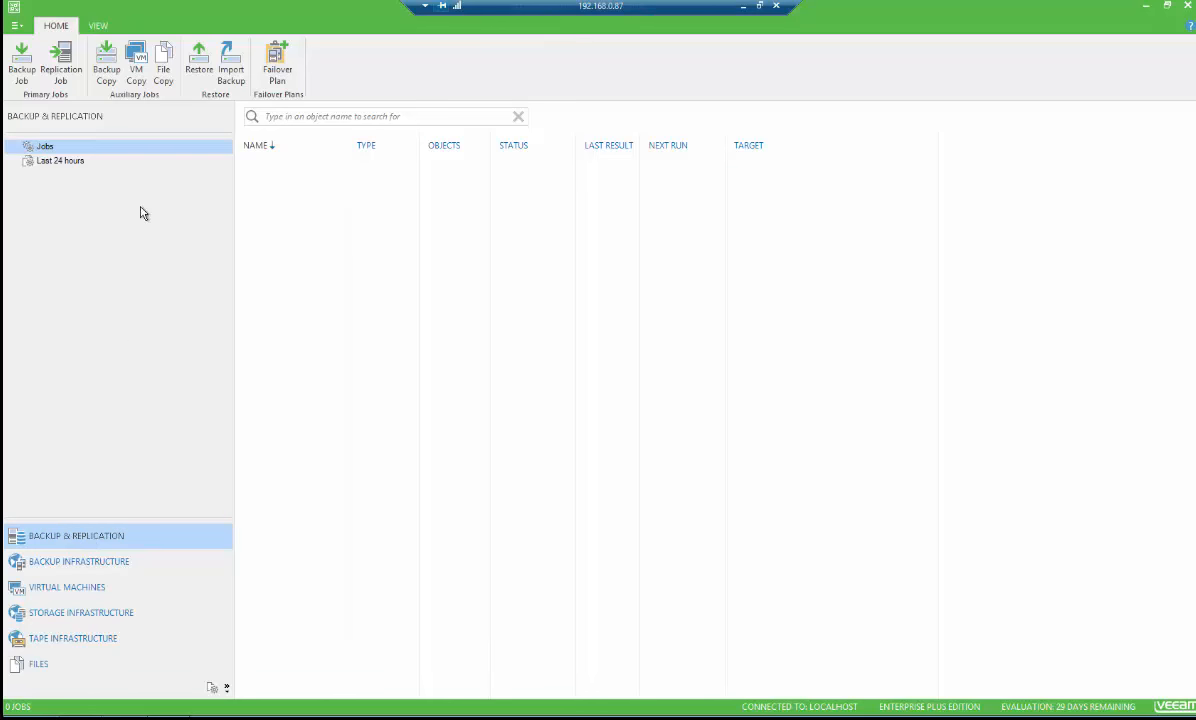
right_click(283, 184)
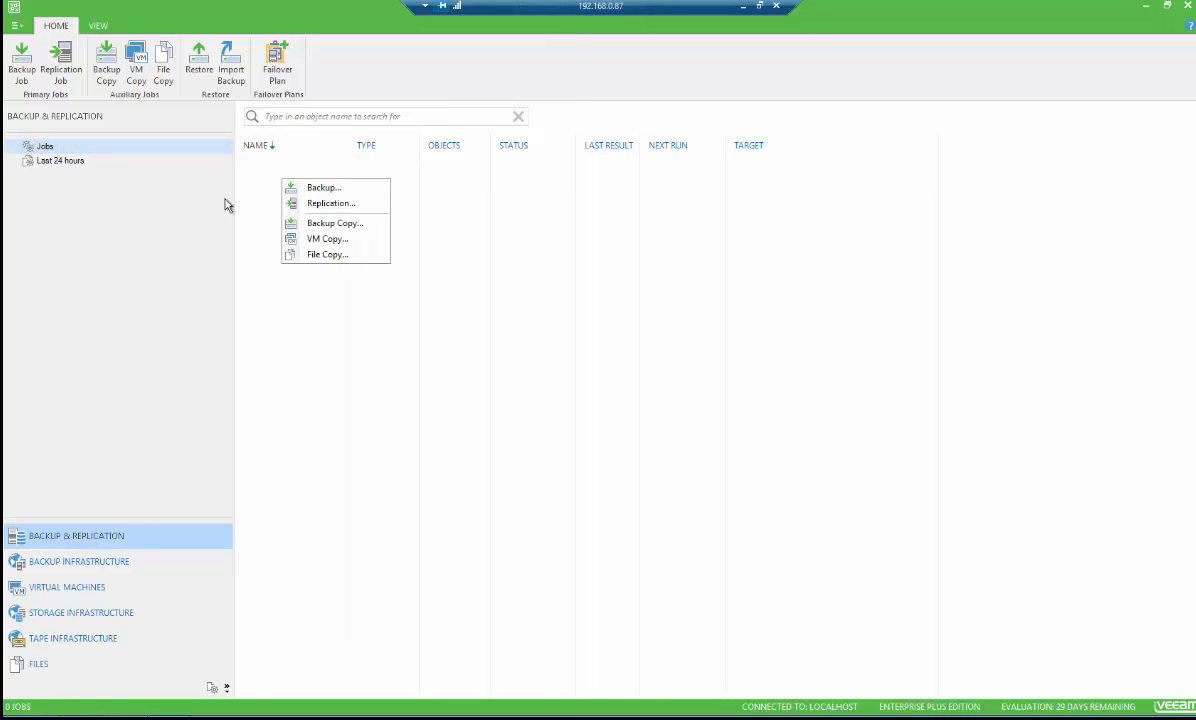
click(70, 566)
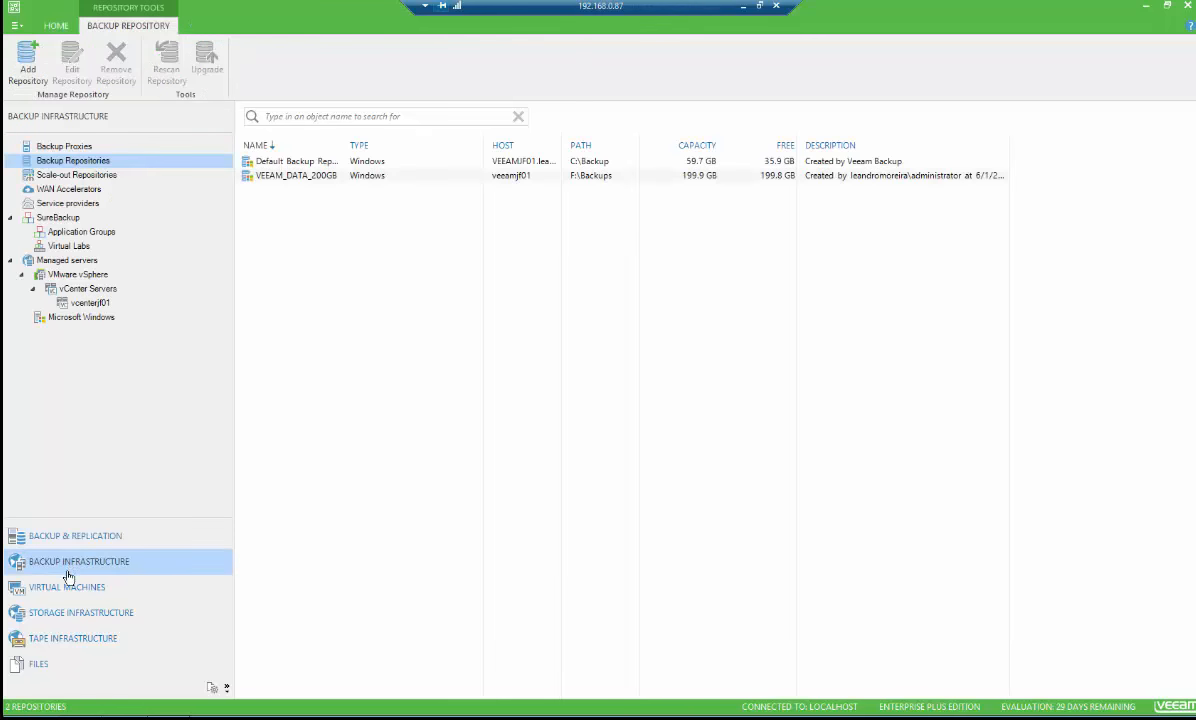
click(70, 588)
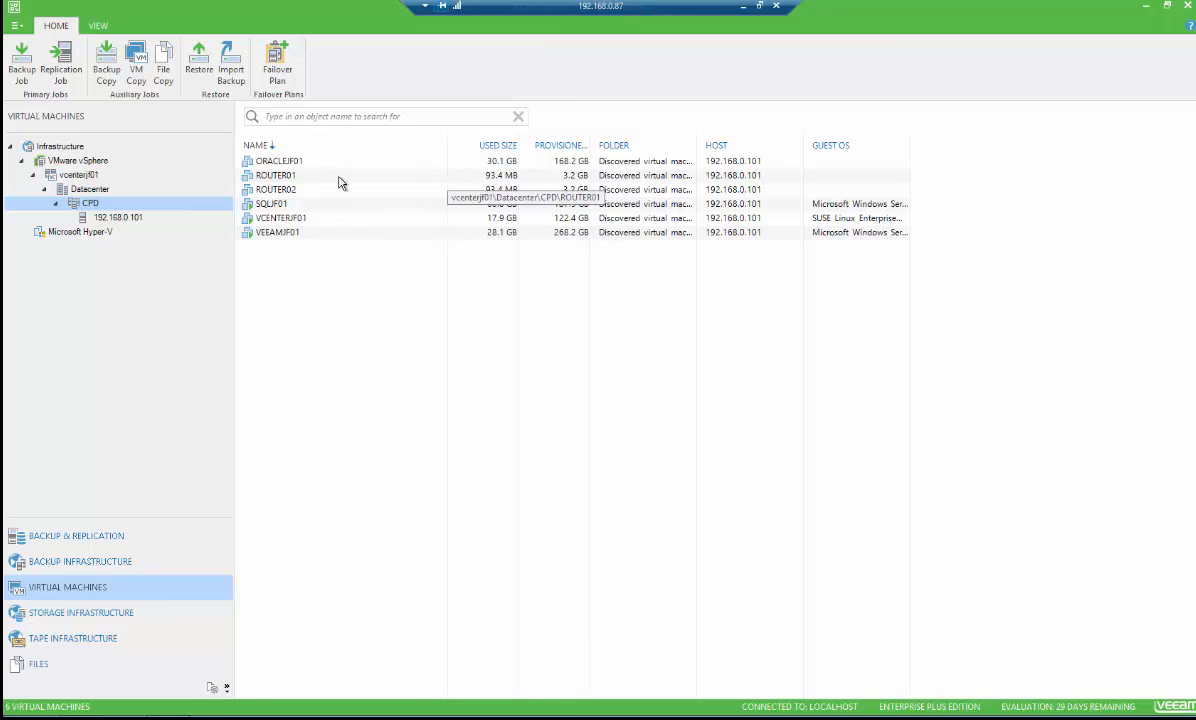
click(305, 175)
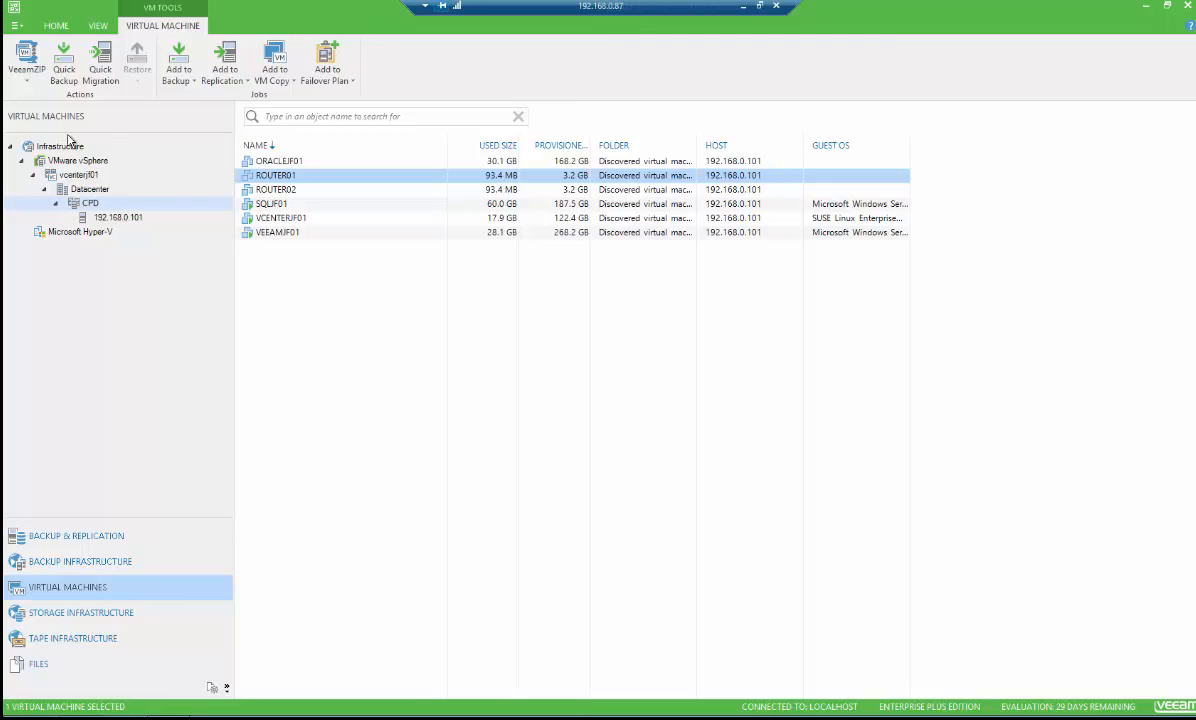
click(58, 537)
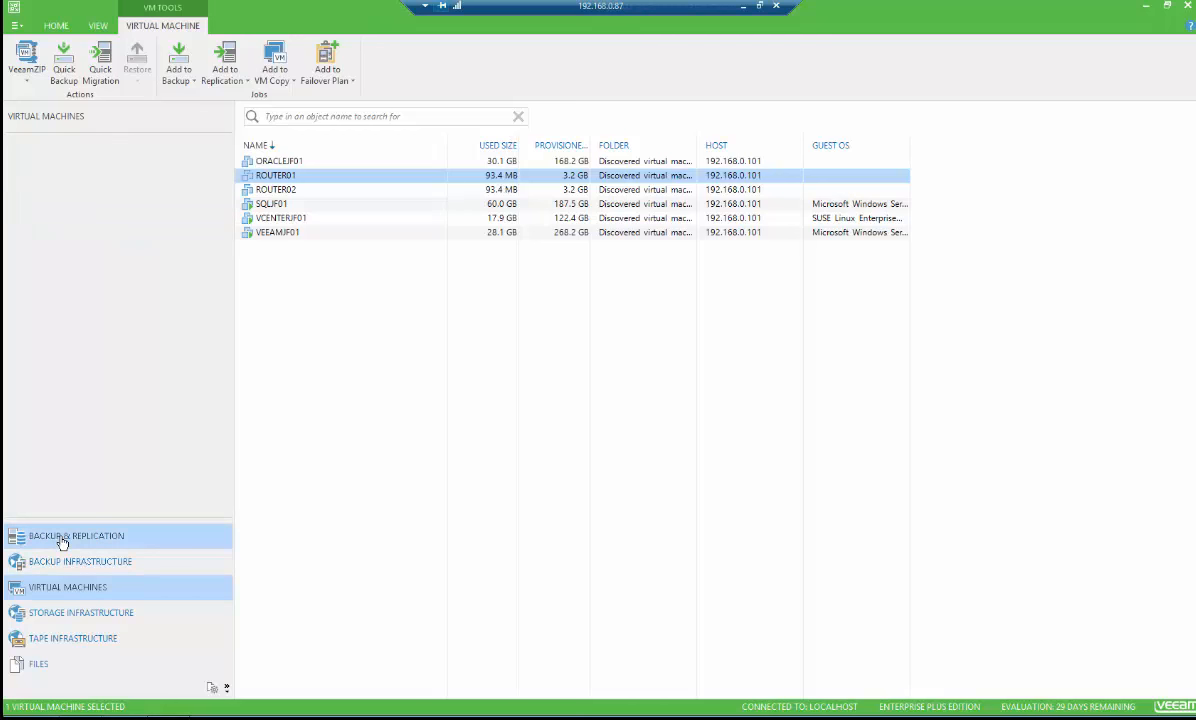
Start a new backup job named Backup Diário and continue to the virtual machines page
right_click(249, 175)
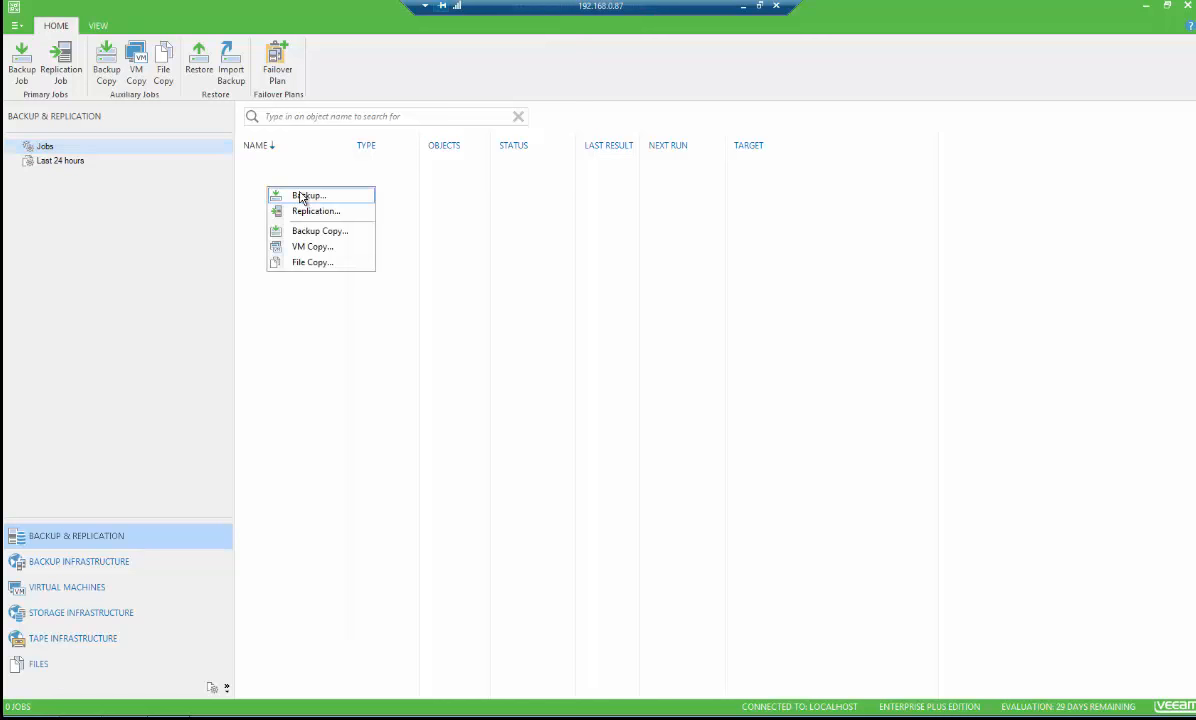
click(303, 196)
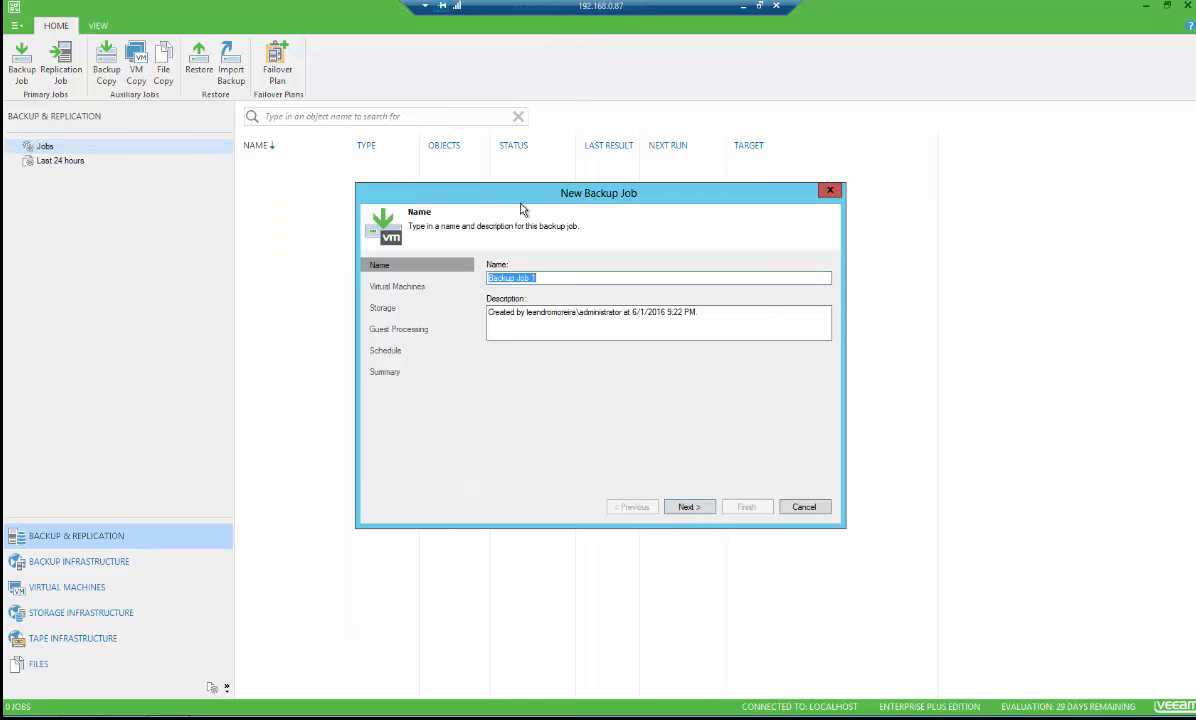
text(B)
click(700, 507)
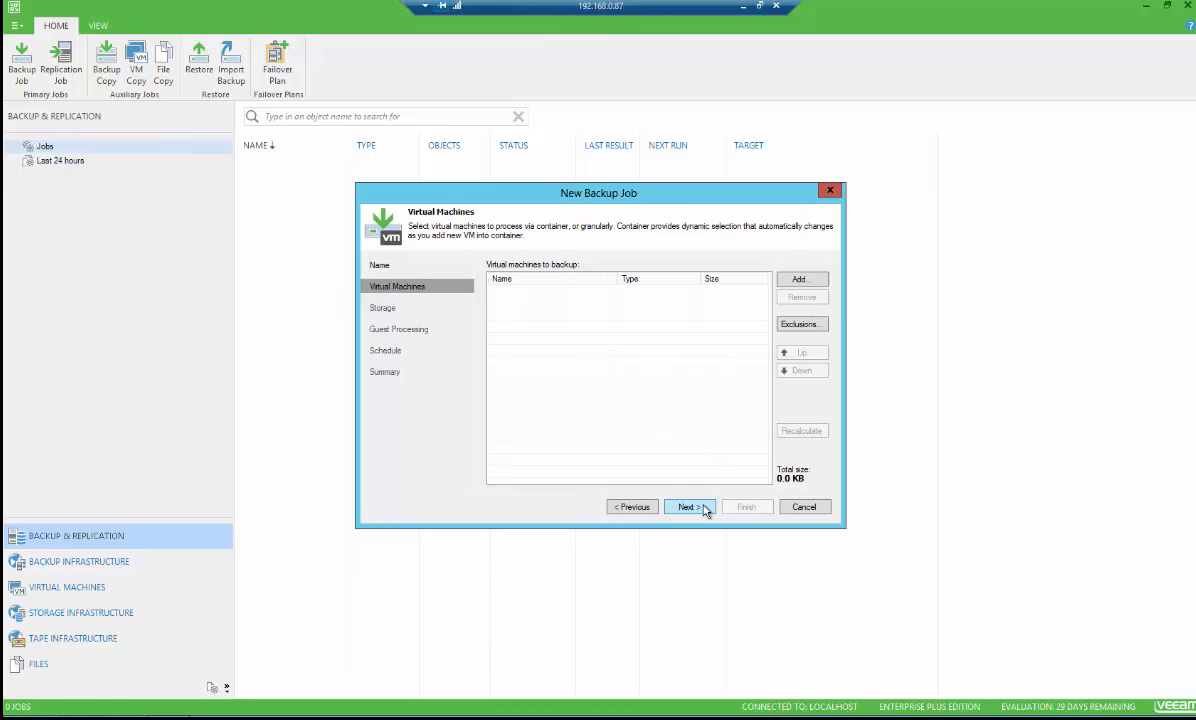
Add the whole vcenterjf01 server to the job's virtual machines, then remove it from the list
click(802, 280)
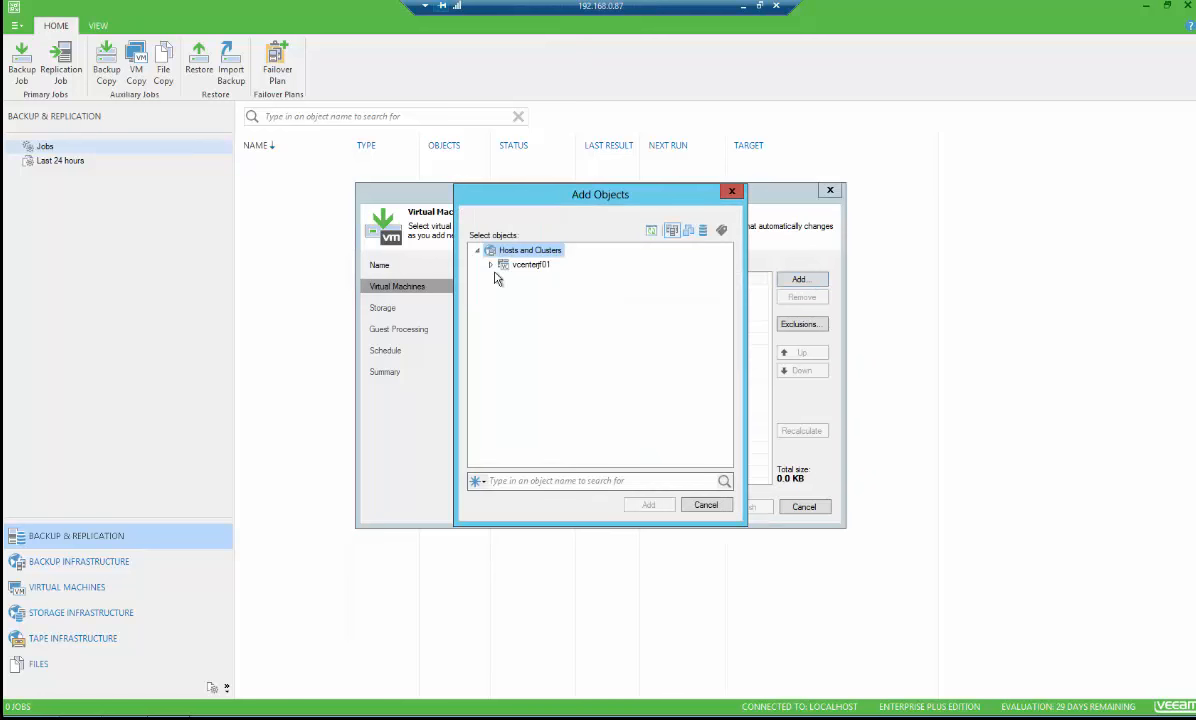
click(491, 265)
click(522, 266)
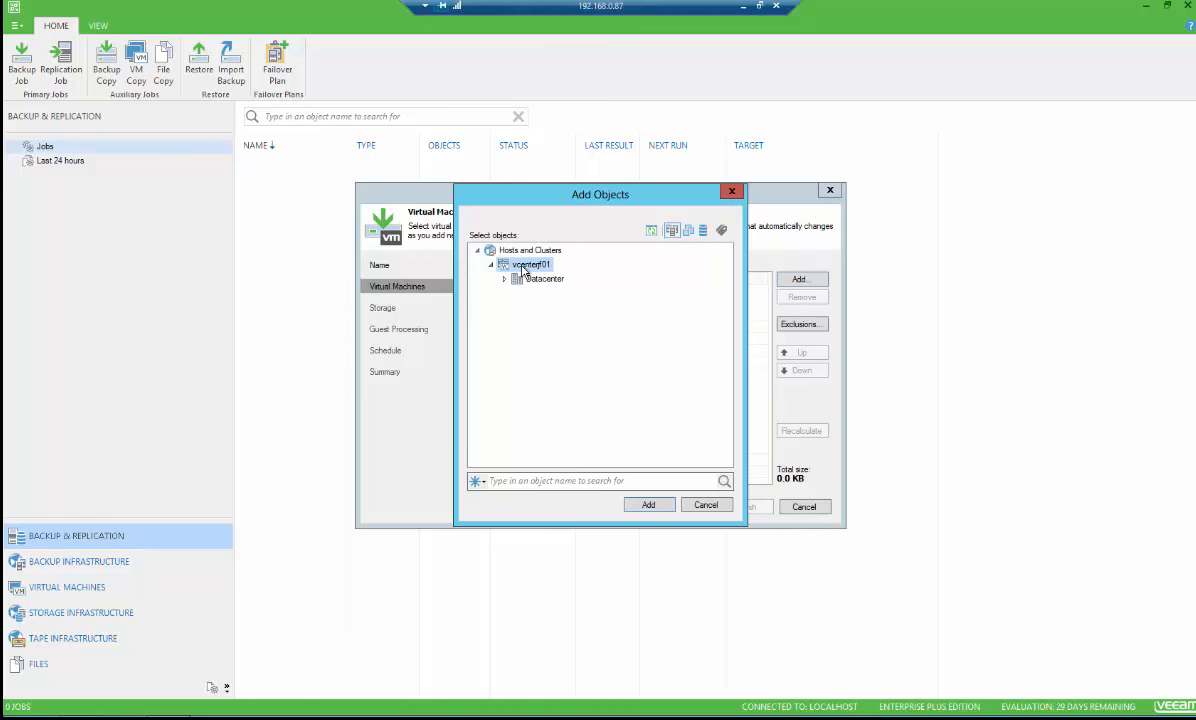
click(652, 506)
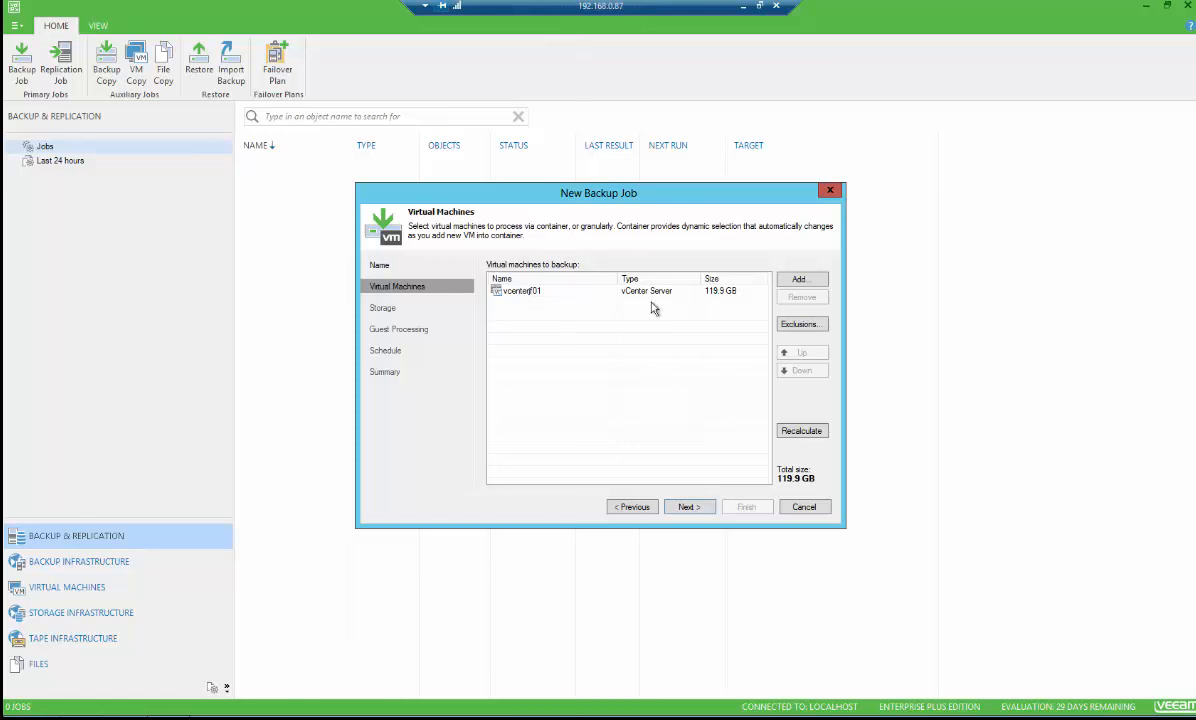
click(562, 294)
click(796, 298)
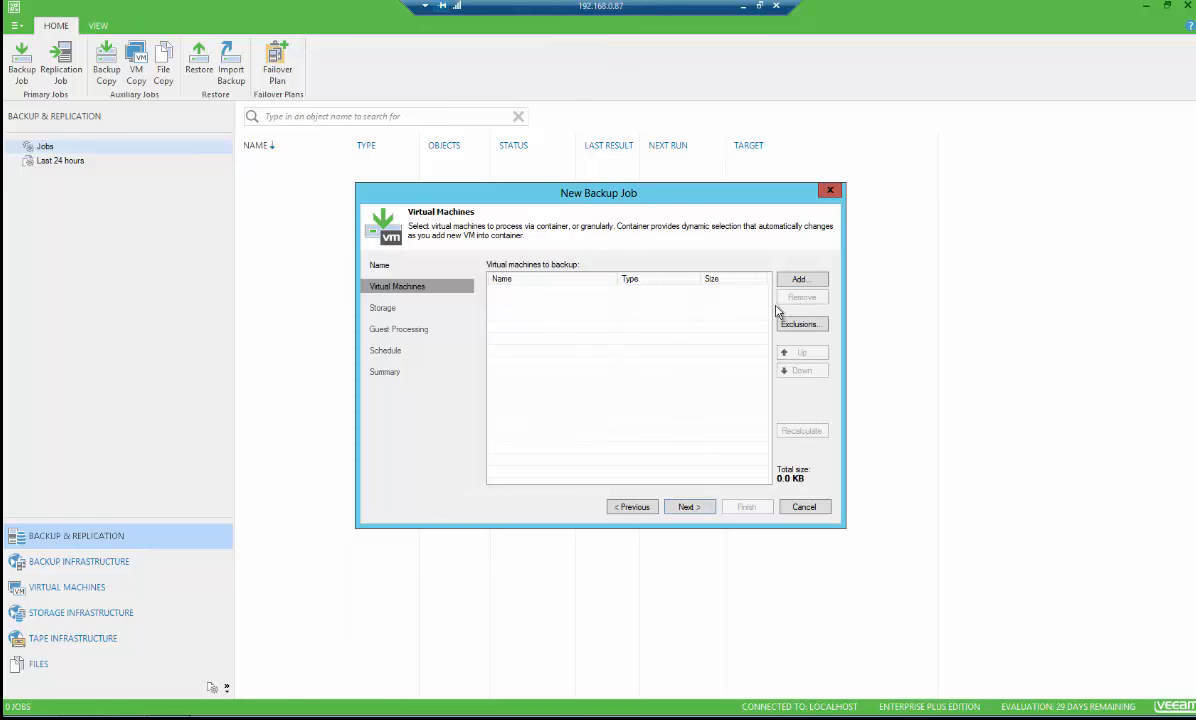
Add the ROUTER01 virtual machine from vcenterjf01 > Datacenter > CPD to the job and continue
click(798, 280)
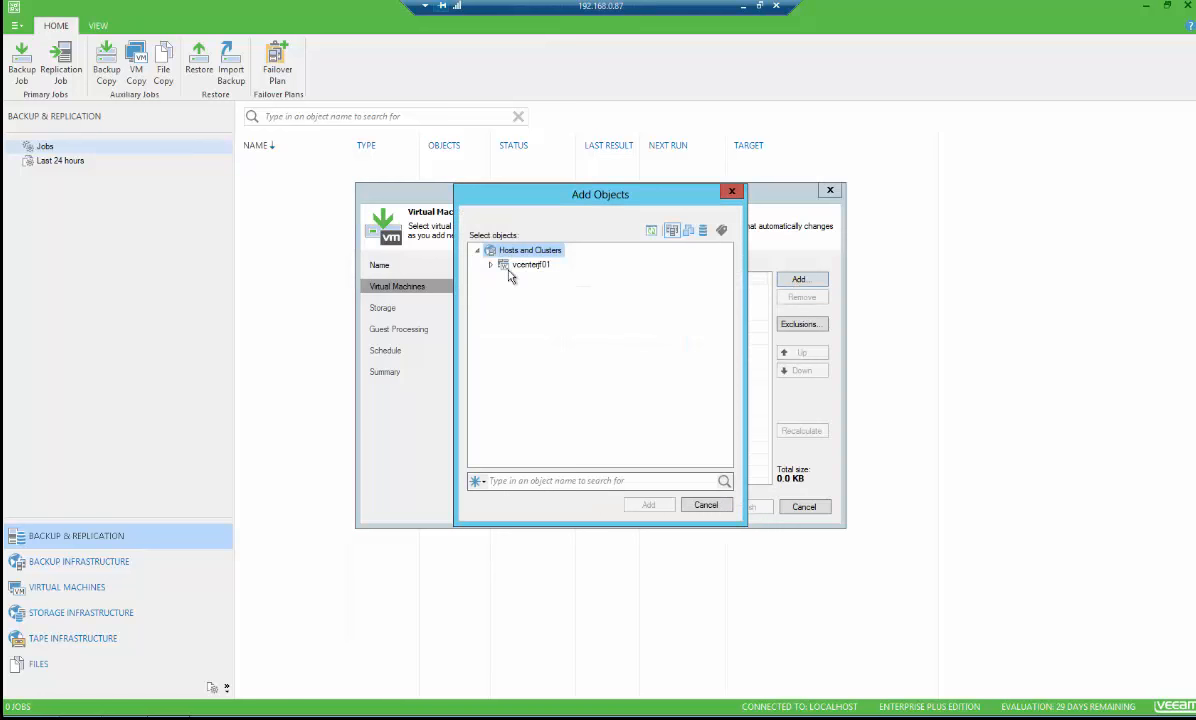
click(490, 264)
click(505, 280)
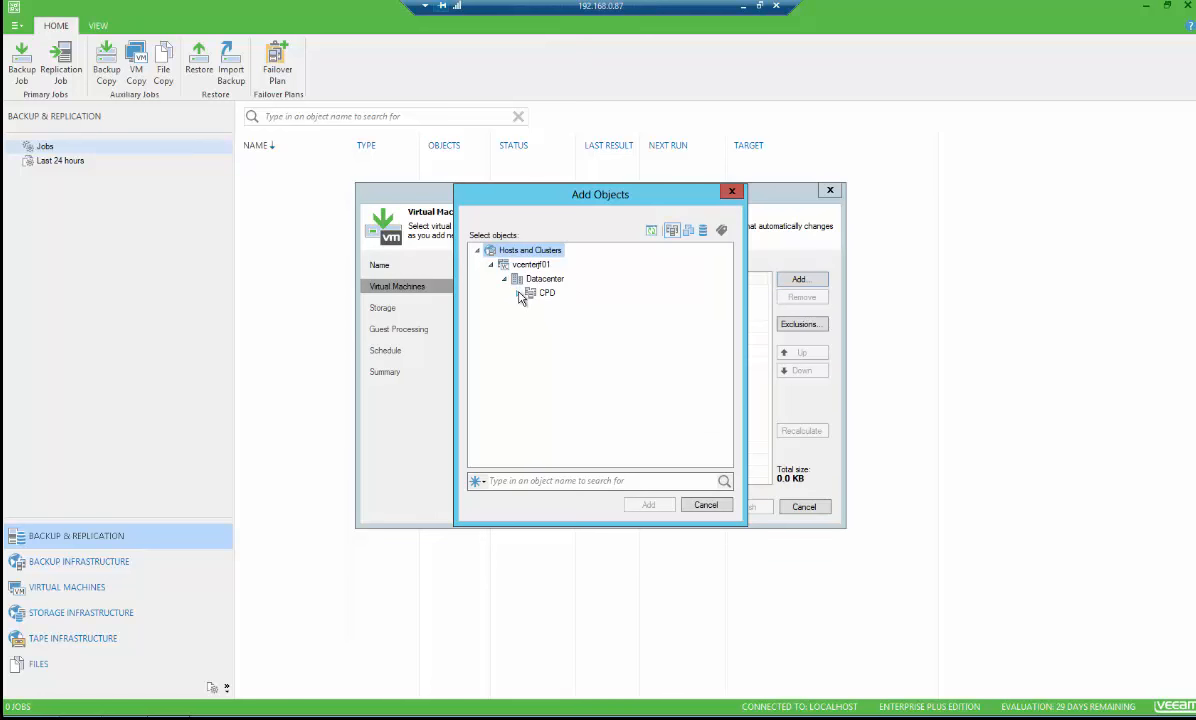
click(518, 292)
click(591, 338)
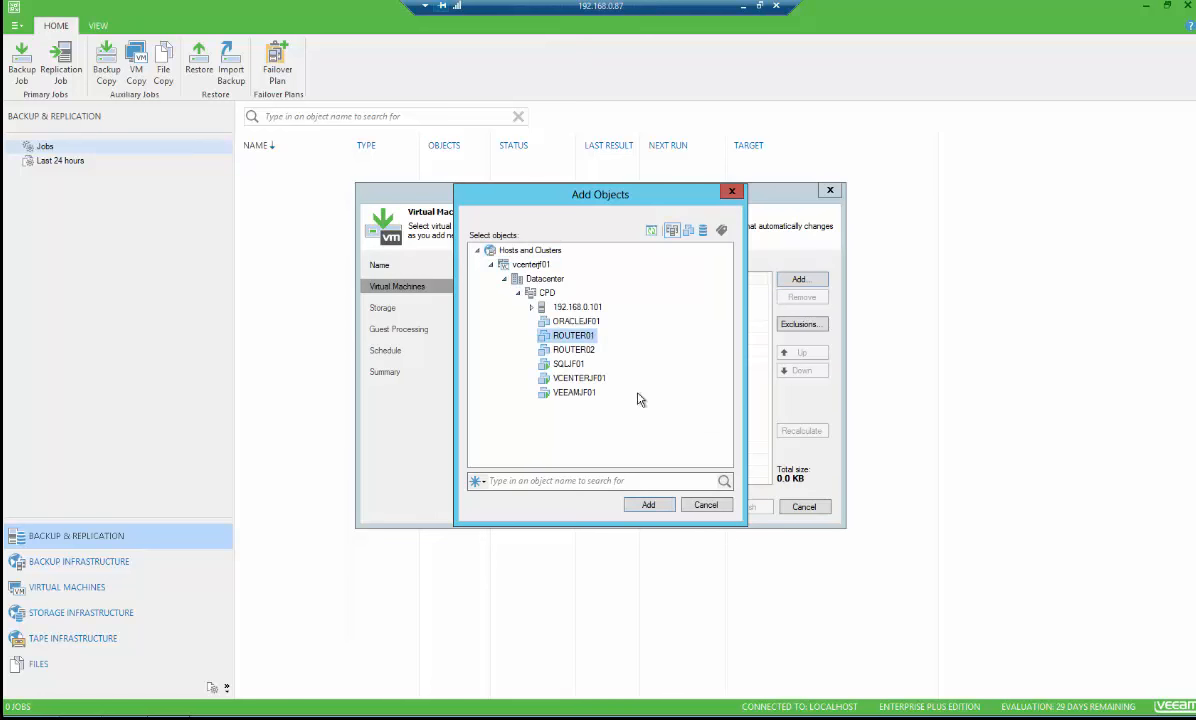
click(649, 505)
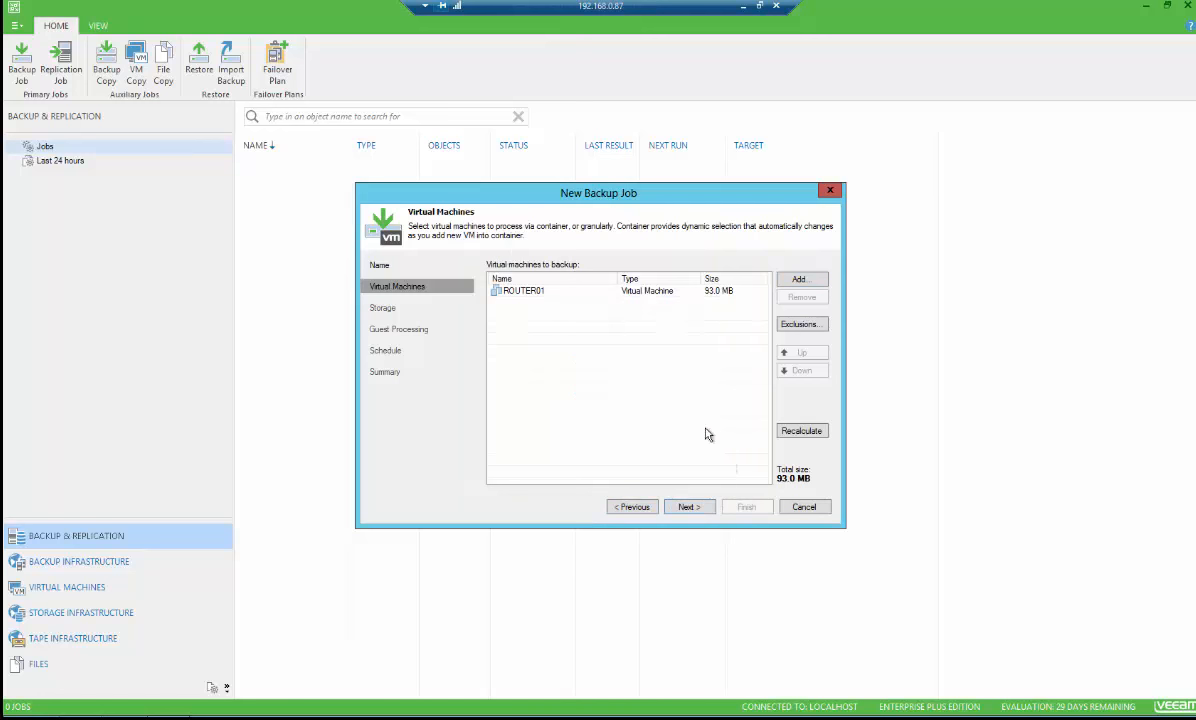
click(688, 508)
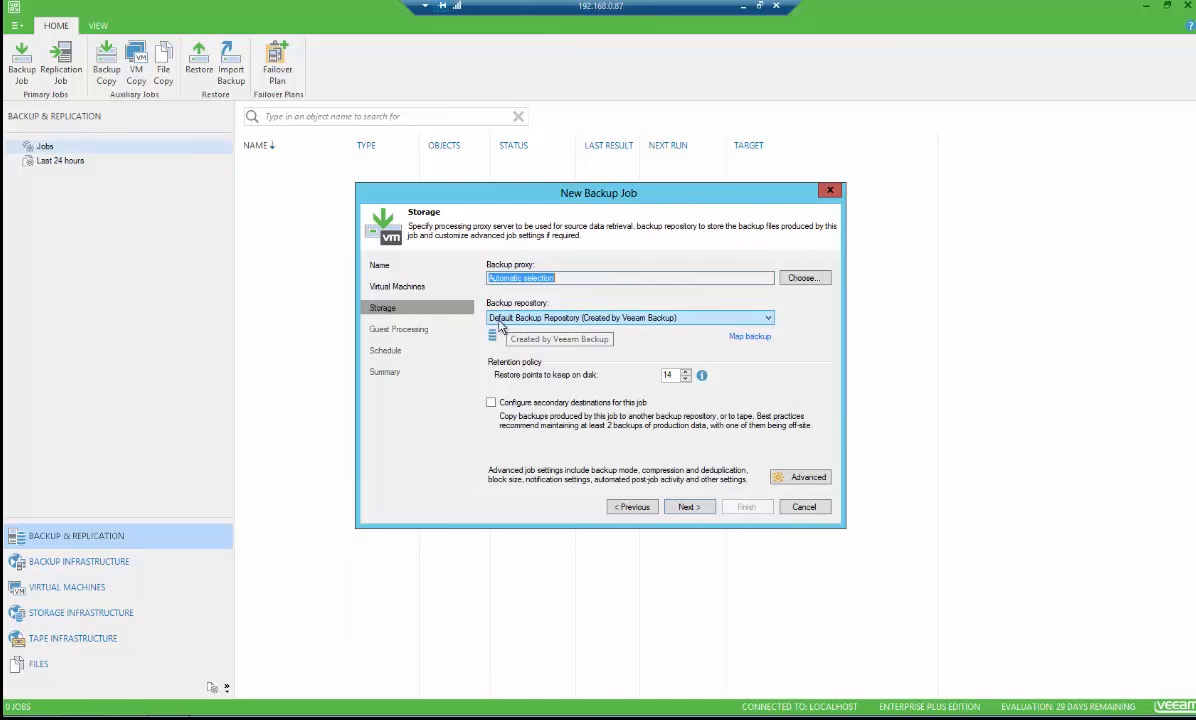
Select VEEAM_DATA_200GB as the backup repository and keep 3 restore points on disk
click(686, 318)
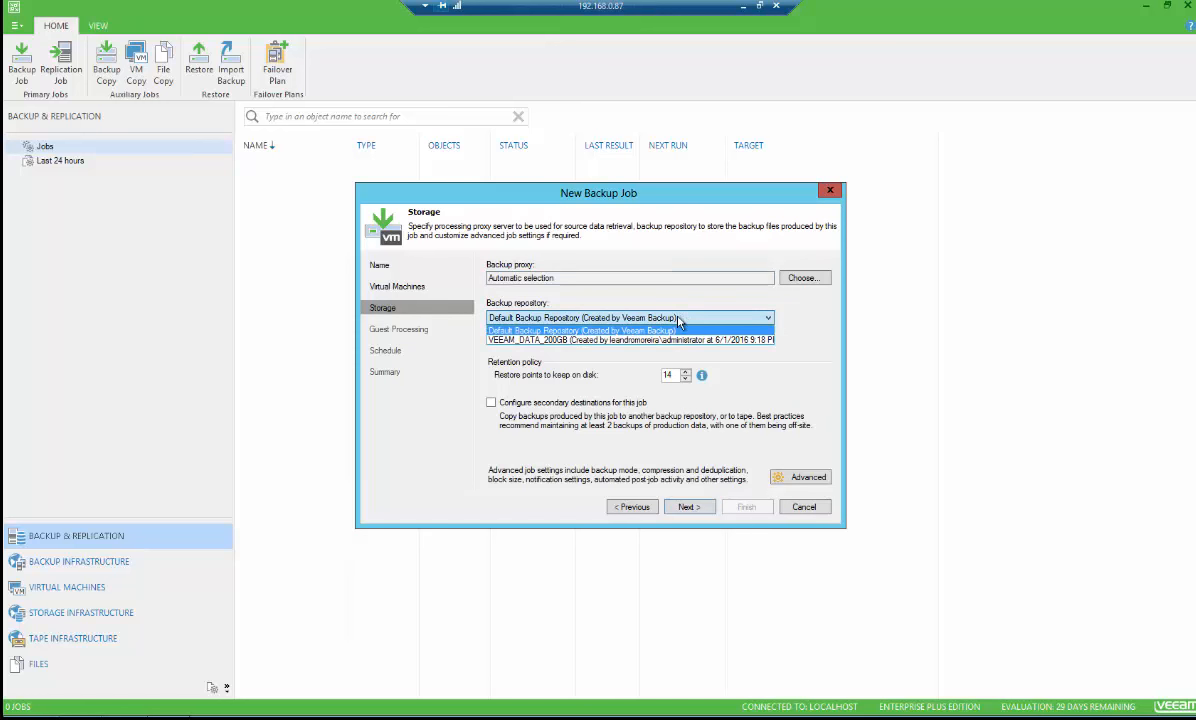
click(566, 327)
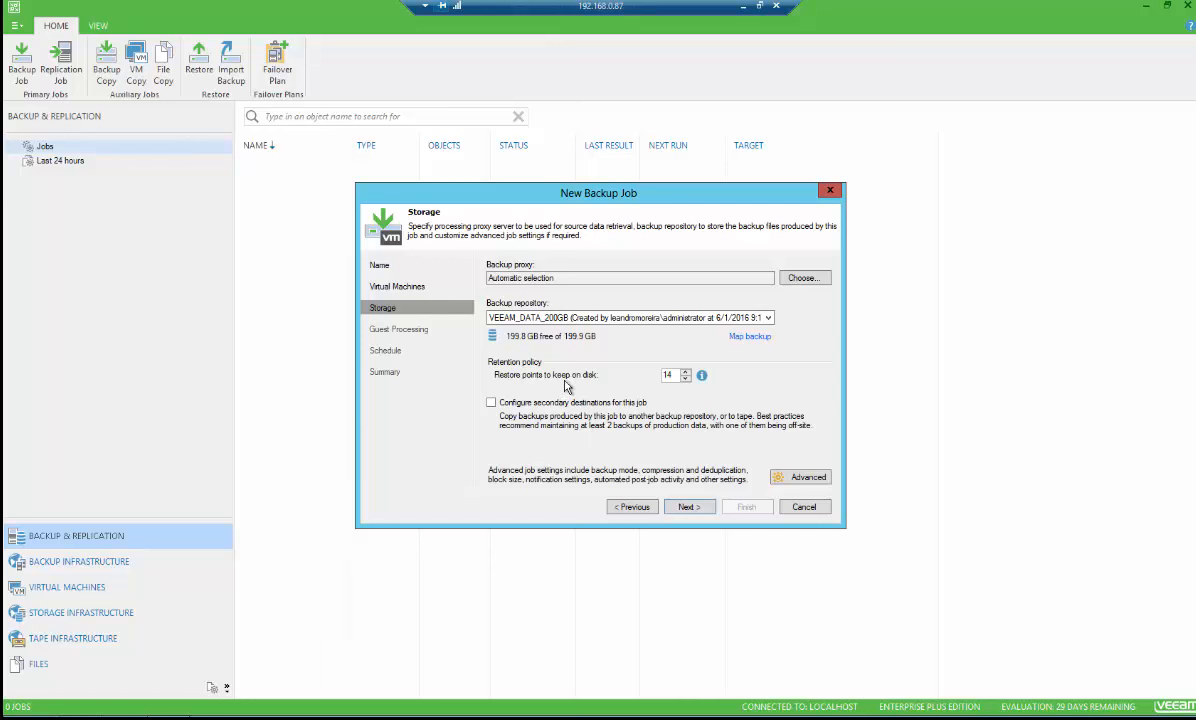
drag(624, 368, 608, 366)
text(3)
key(BackSpace)
text(1)
key(BackSpace)
text(3)
Review the Backup, Maintenance and Storage tabs of the job's advanced settings and close them
click(797, 475)
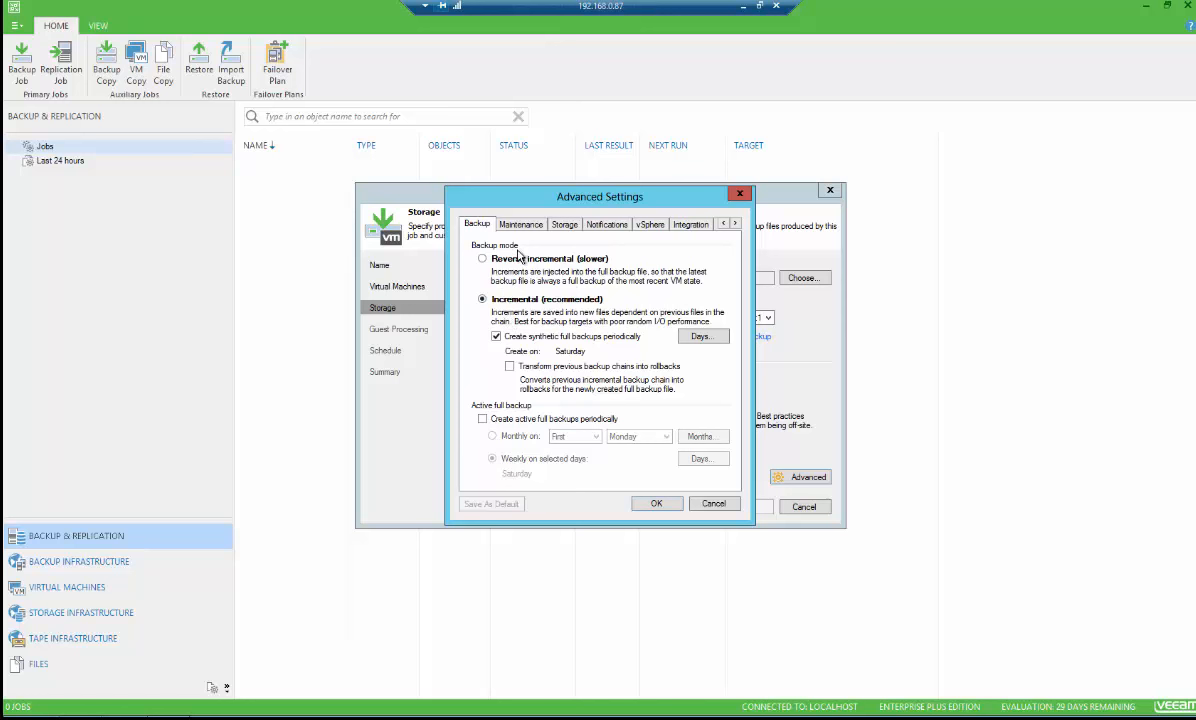
click(510, 224)
click(558, 226)
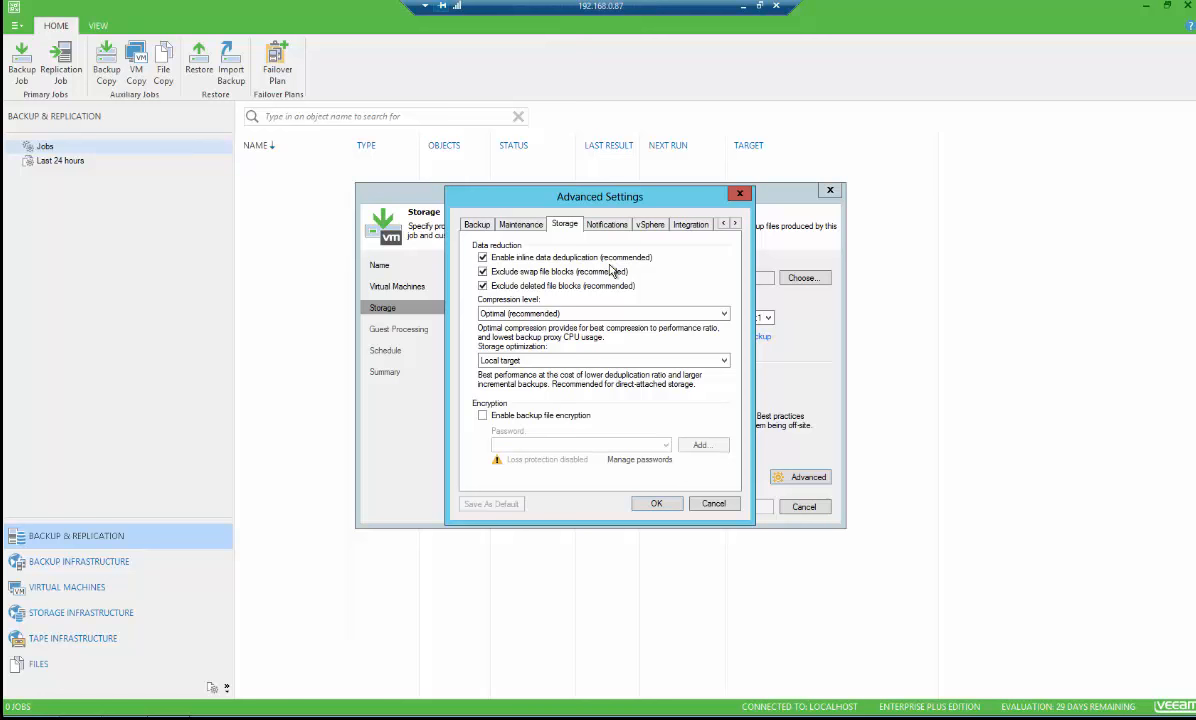
click(655, 505)
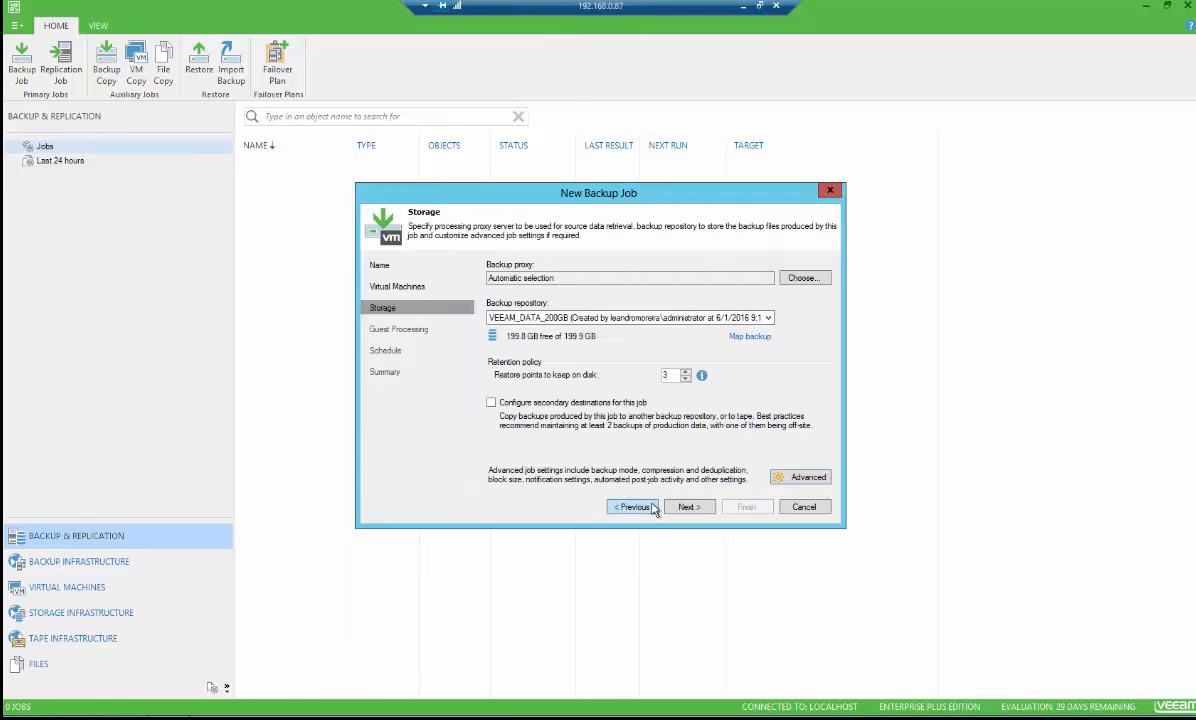
Skip guest processing, schedule the job to run automatically daily at 10:00 PM, and create it
click(700, 510)
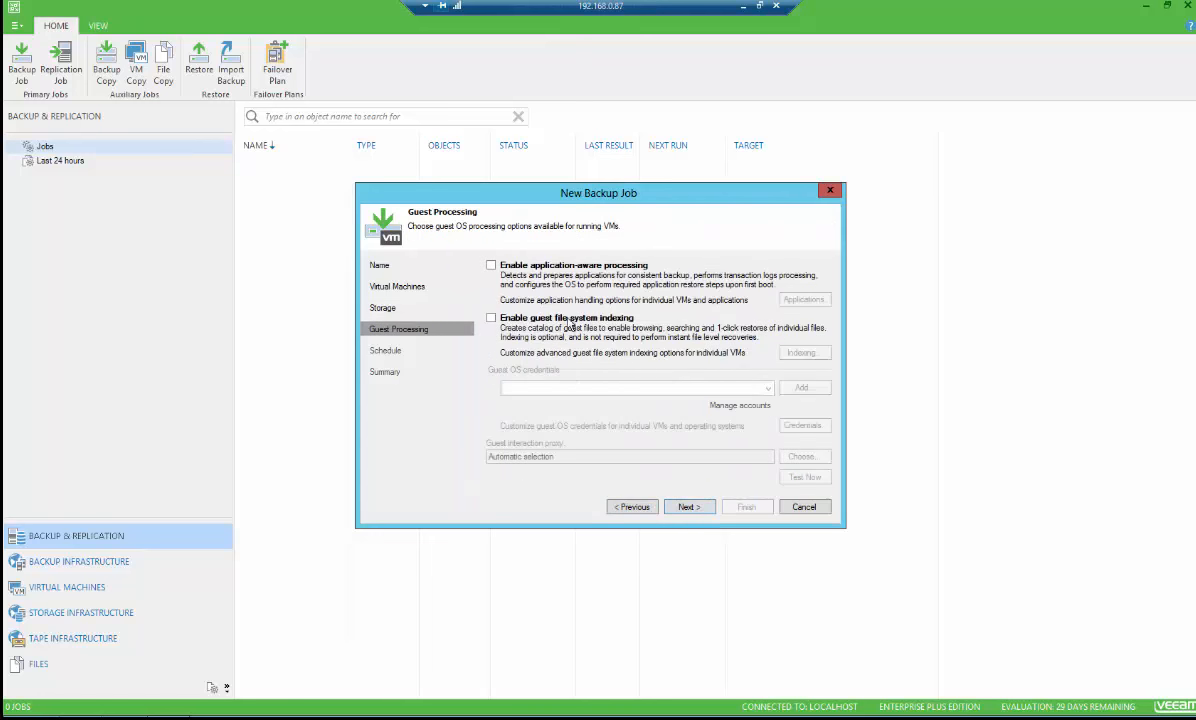
click(692, 507)
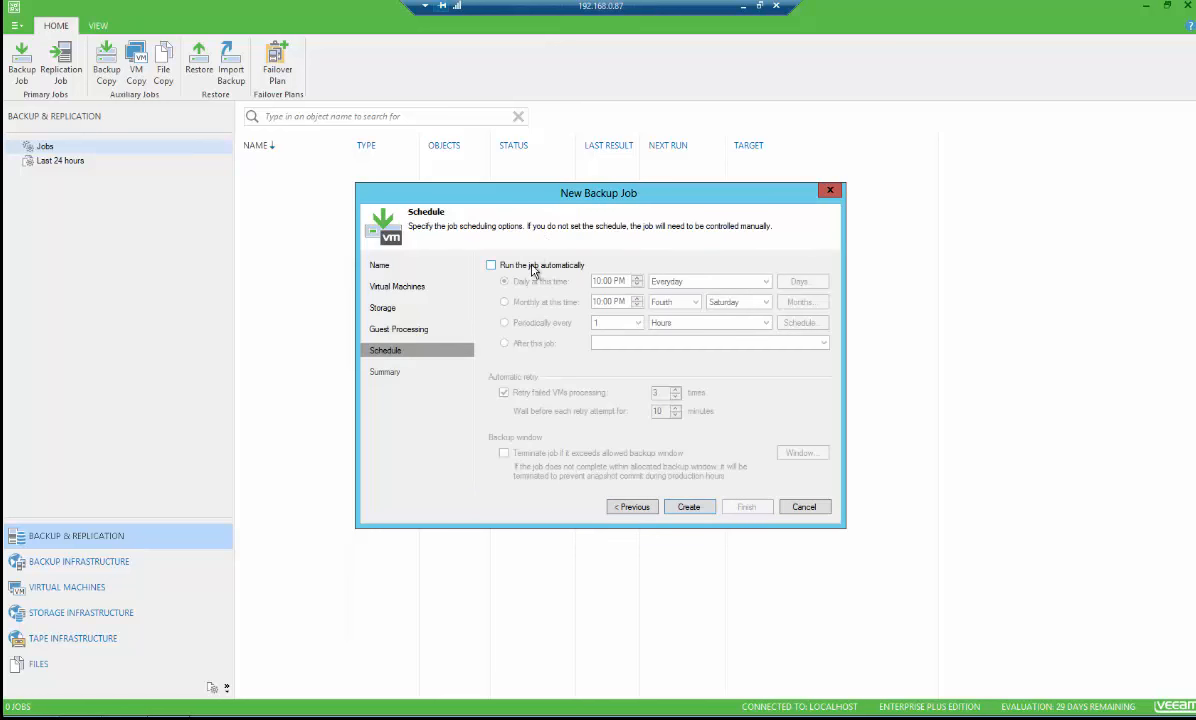
click(533, 268)
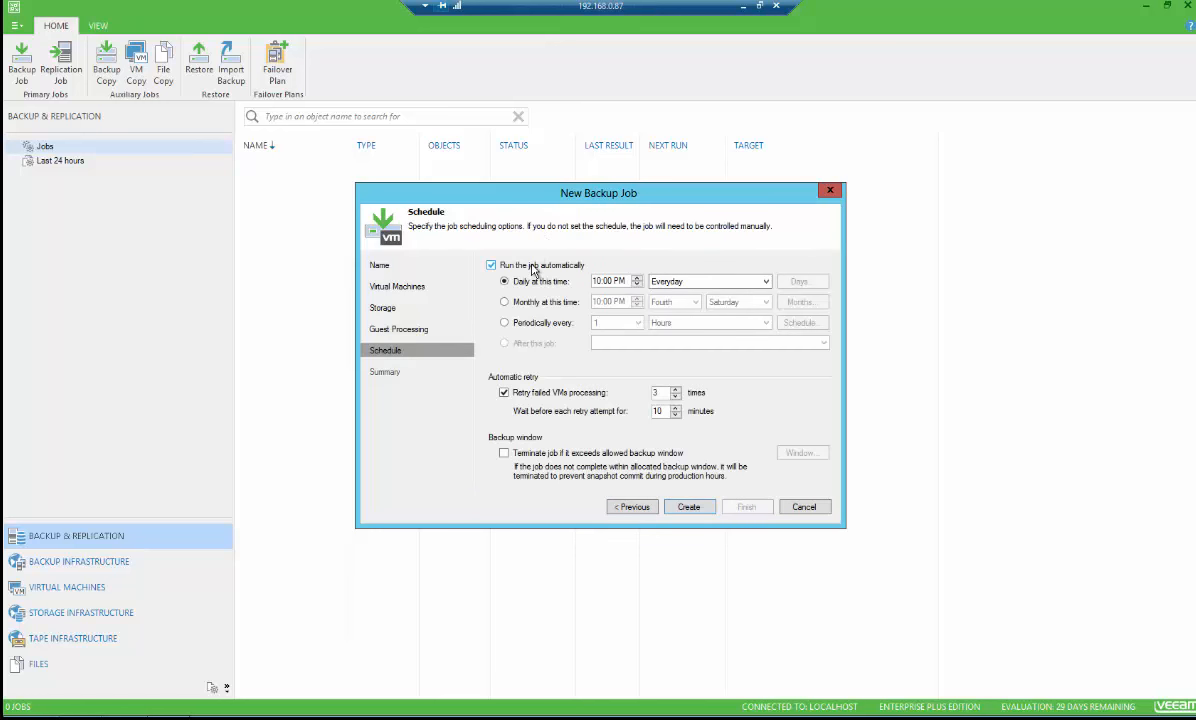
click(533, 268)
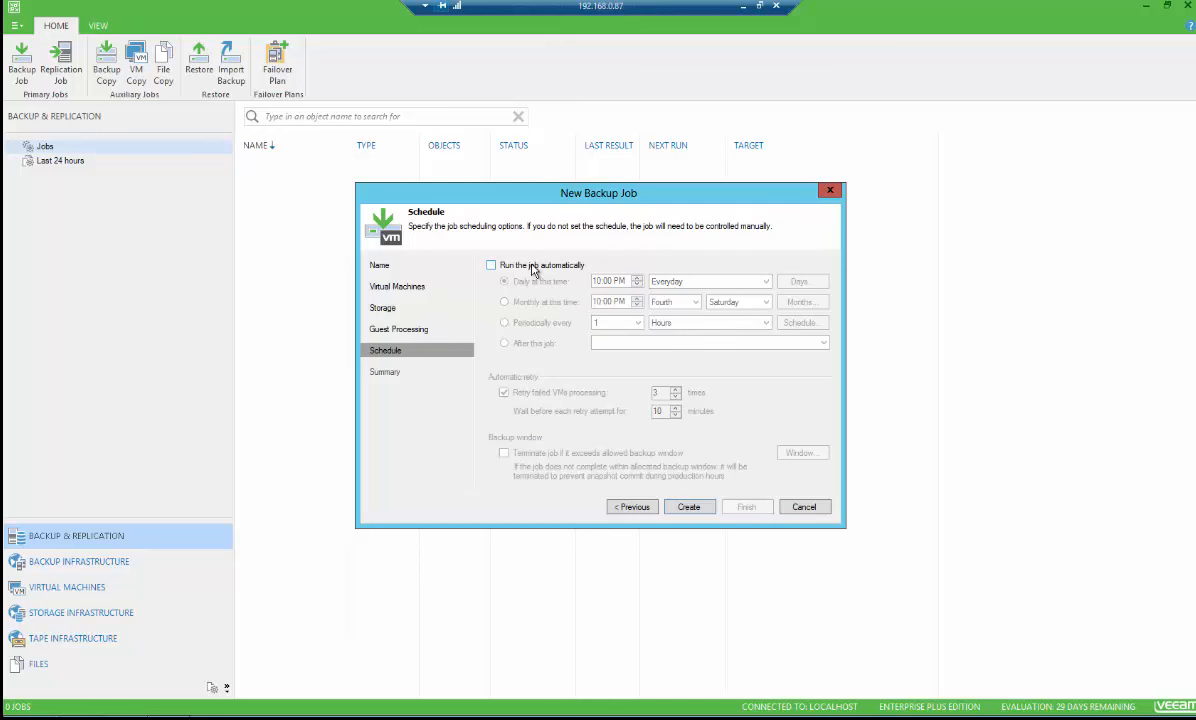
click(533, 268)
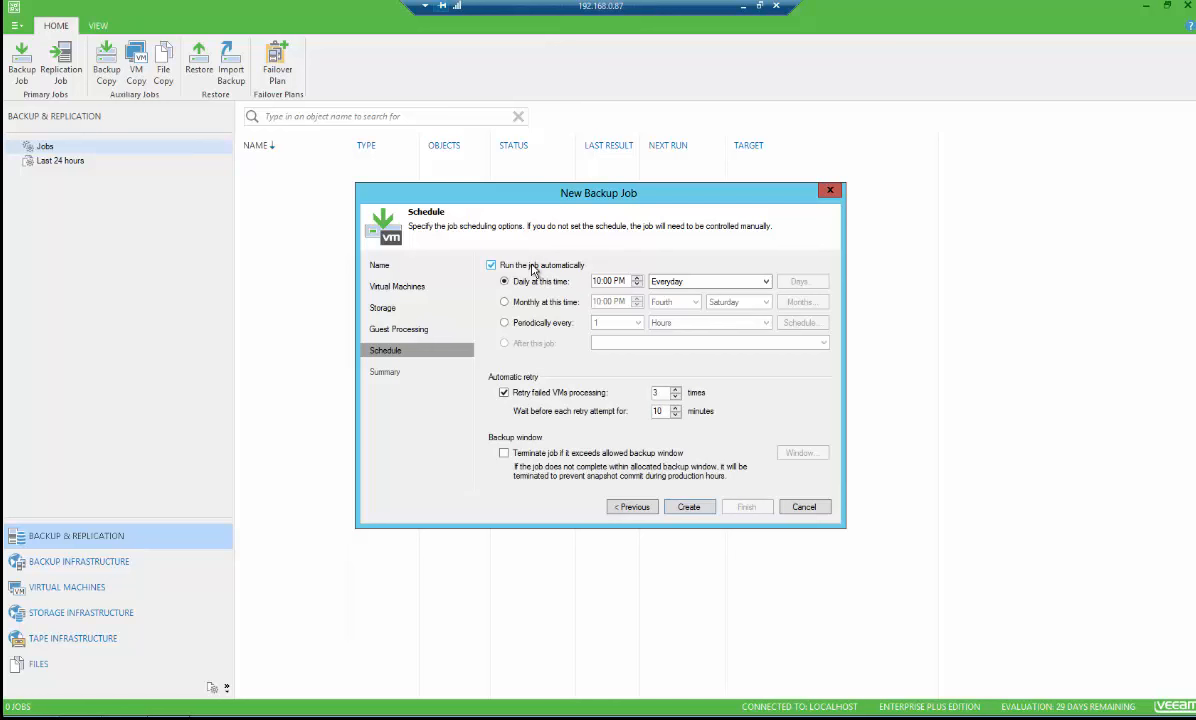
click(602, 283)
click(656, 393)
key(Tab)
click(688, 508)
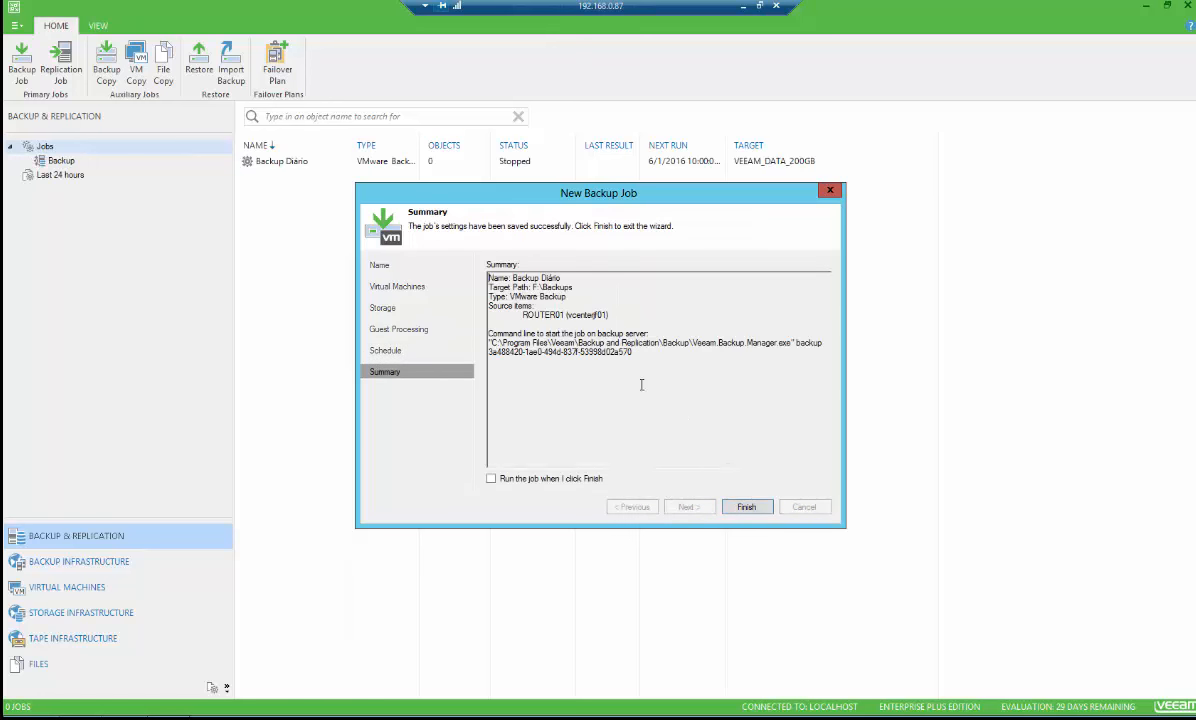
Finish the wizard with the job set to run immediately and open the running session
click(494, 481)
click(750, 509)
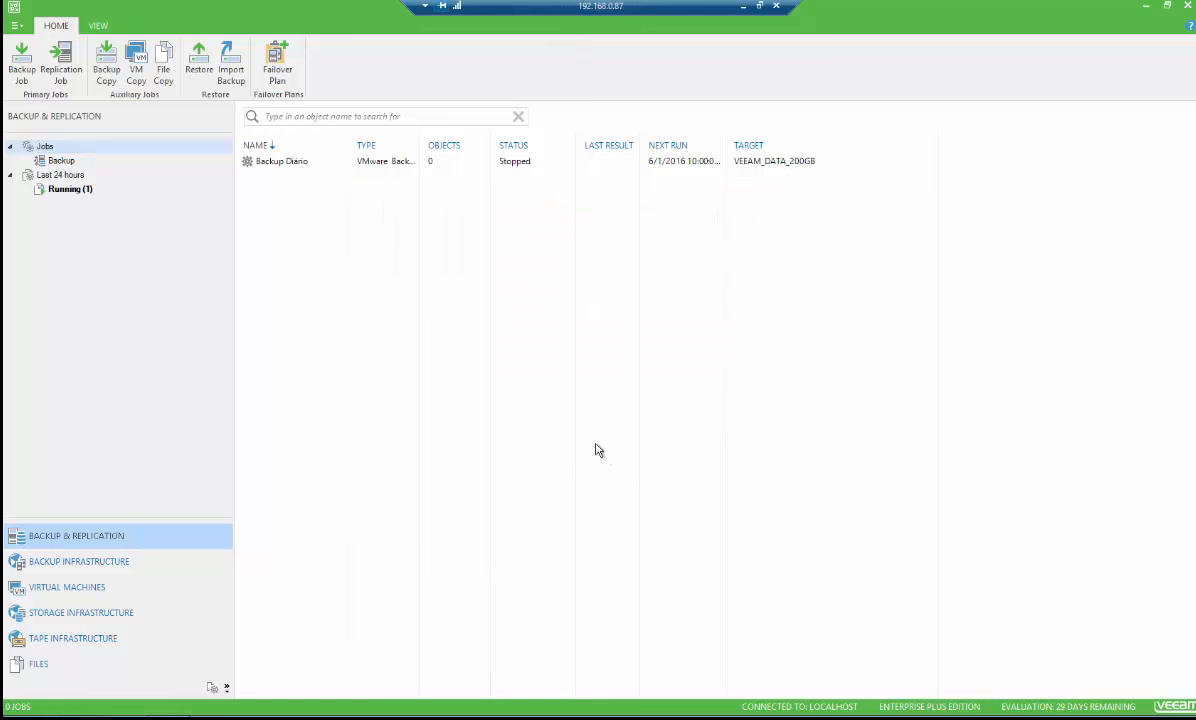
click(66, 189)
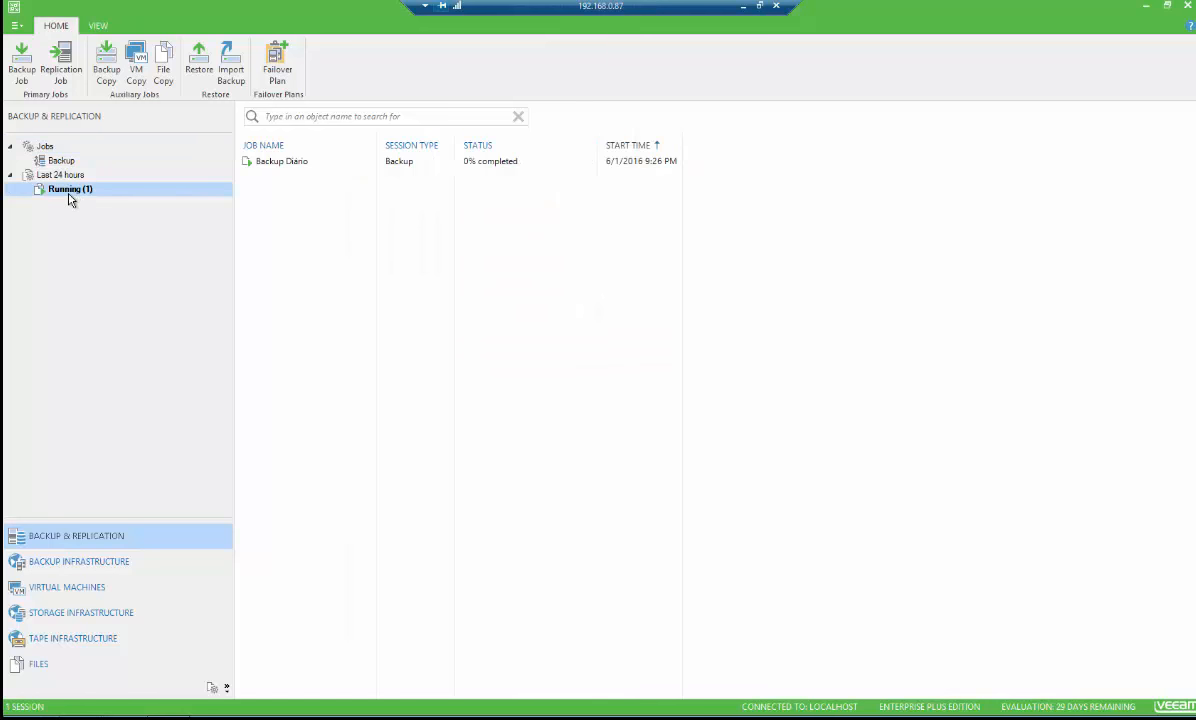
Open the running Backup Diário session and show its detailed progress
double_click(293, 164)
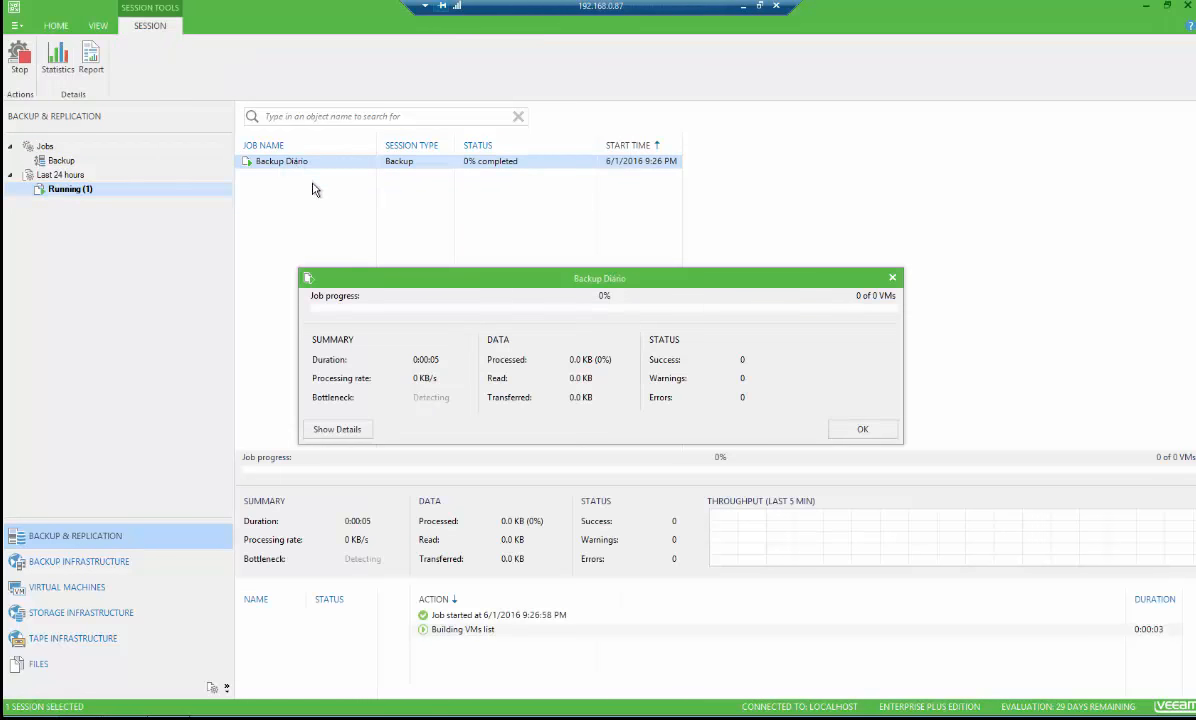
click(335, 429)
drag(452, 275, 452, 95)
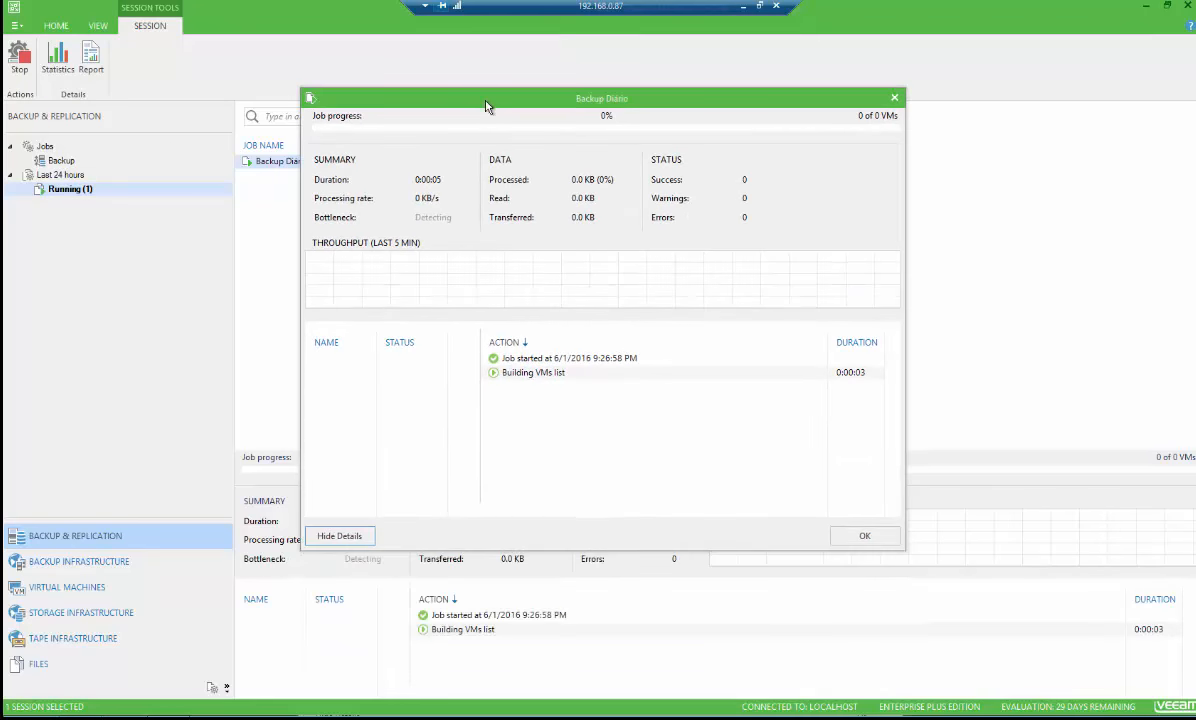
click(530, 374)
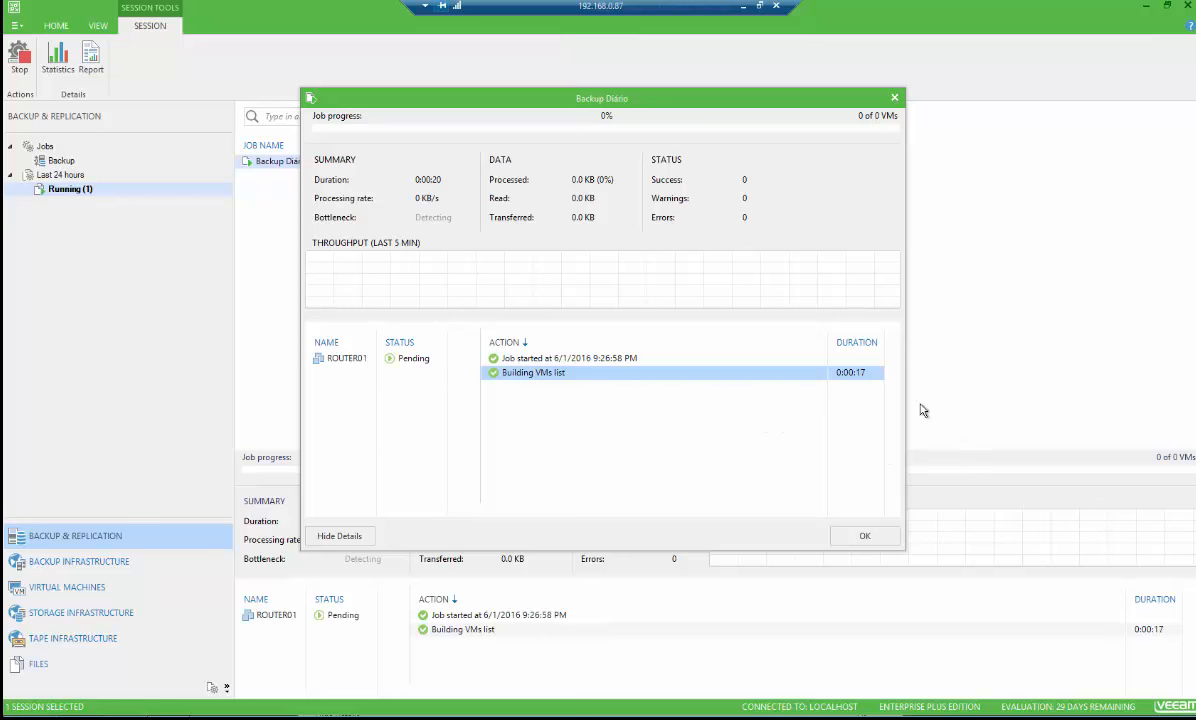
click(347, 362)
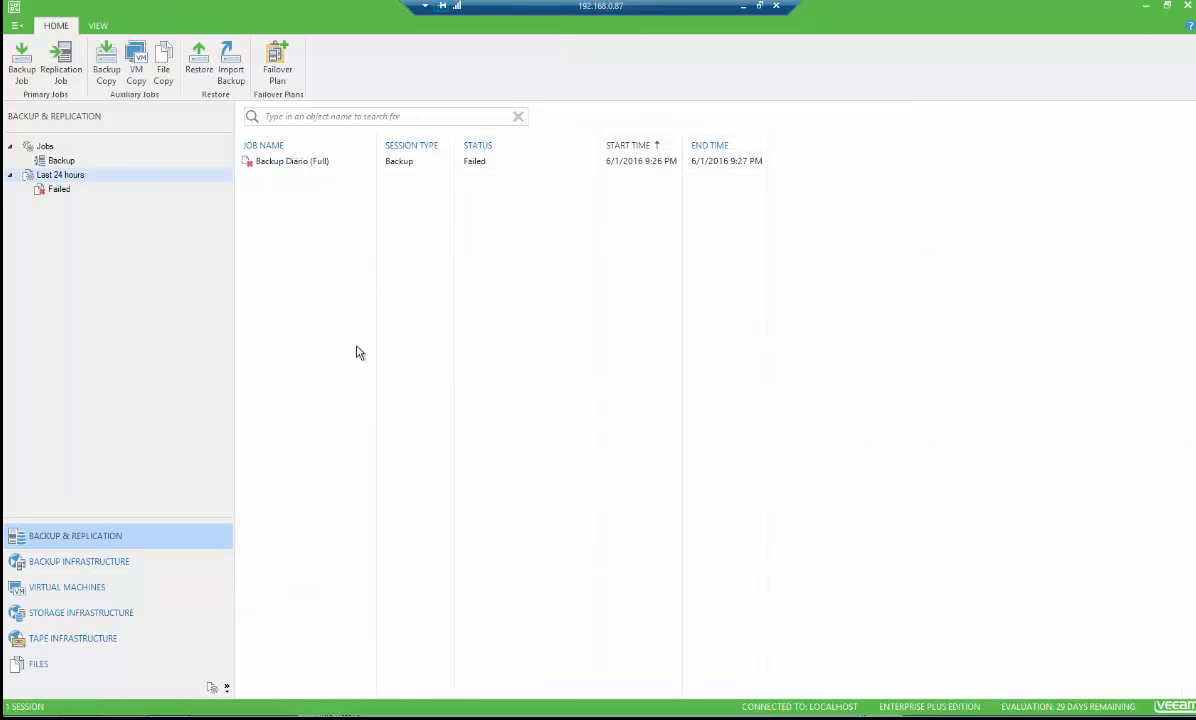
Inspect the failed Backup Diário session's details
click(285, 165)
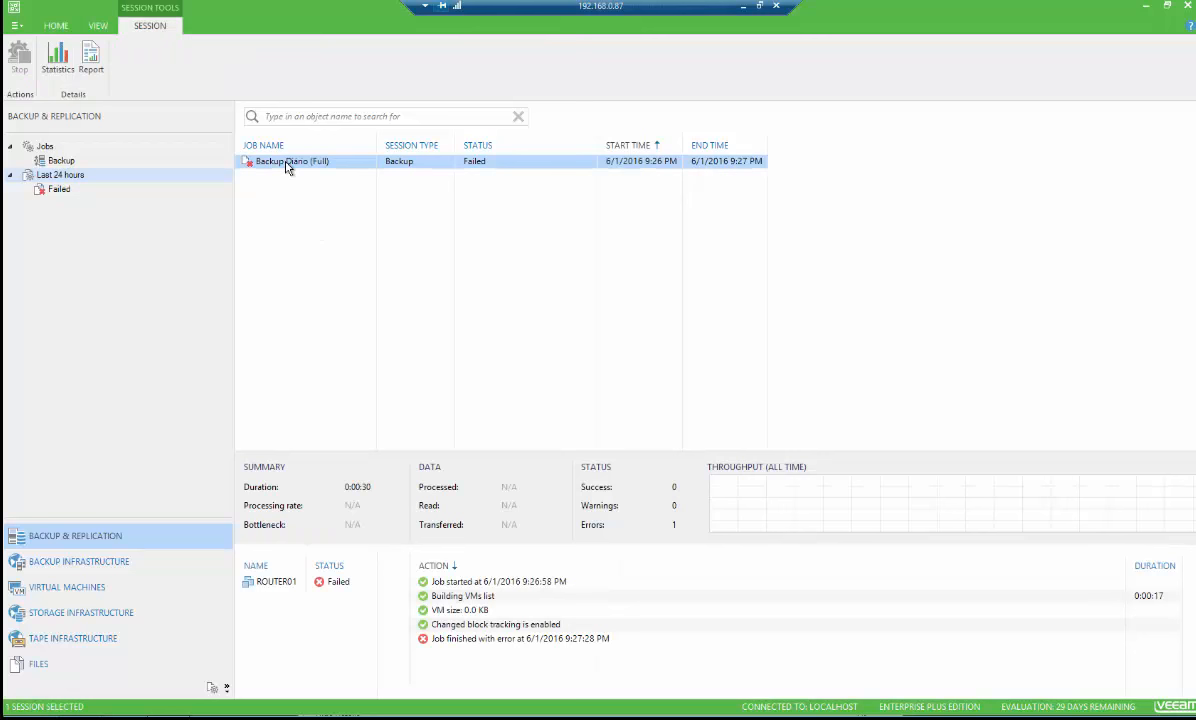
right_click(287, 167)
click(256, 162)
Start the Backup Diário job again from the jobs list
click(62, 161)
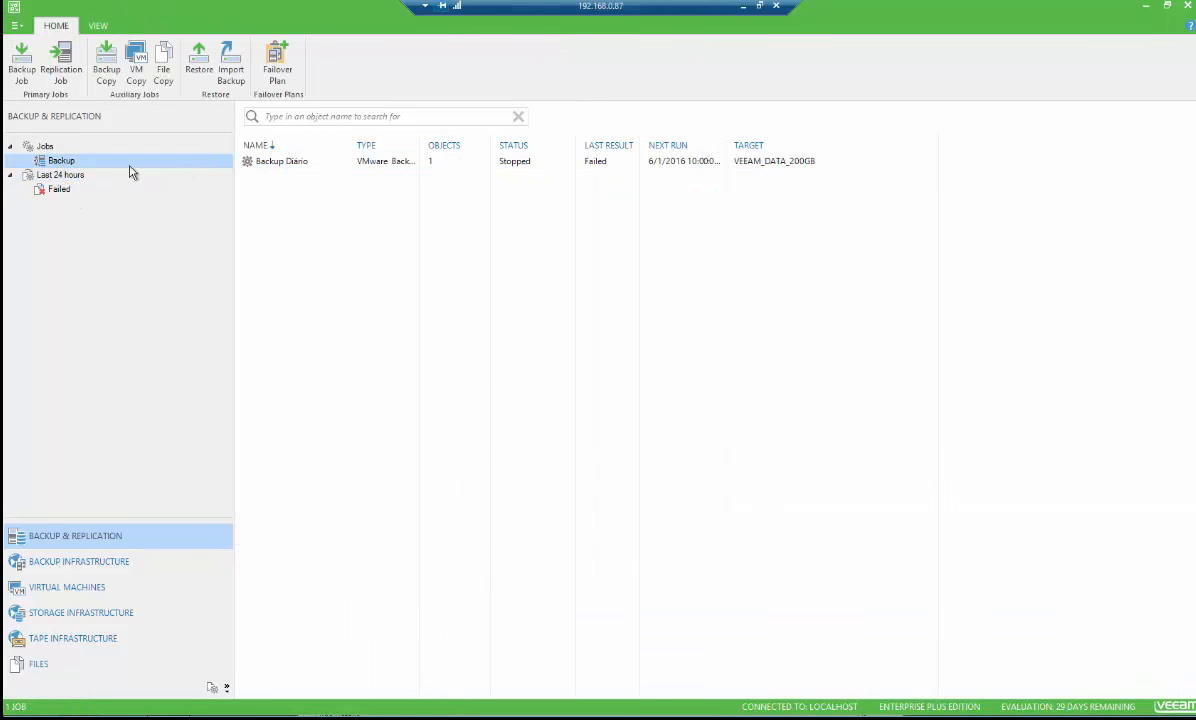
click(281, 163)
right_click(285, 167)
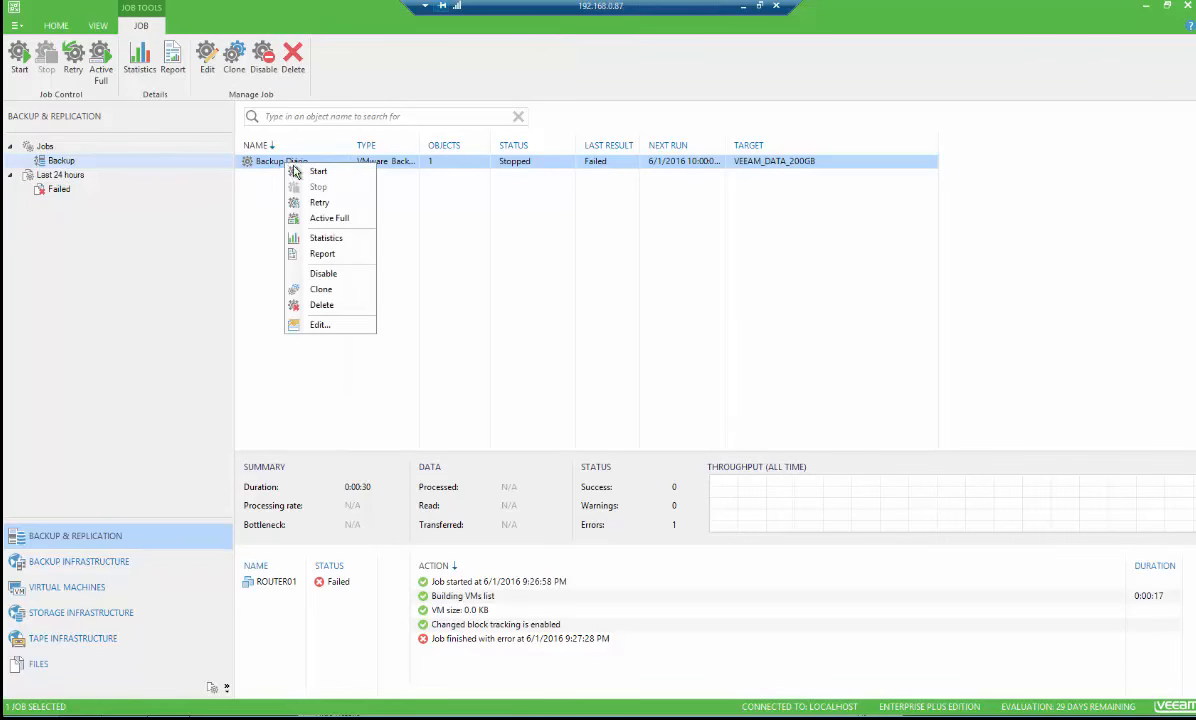
click(330, 172)
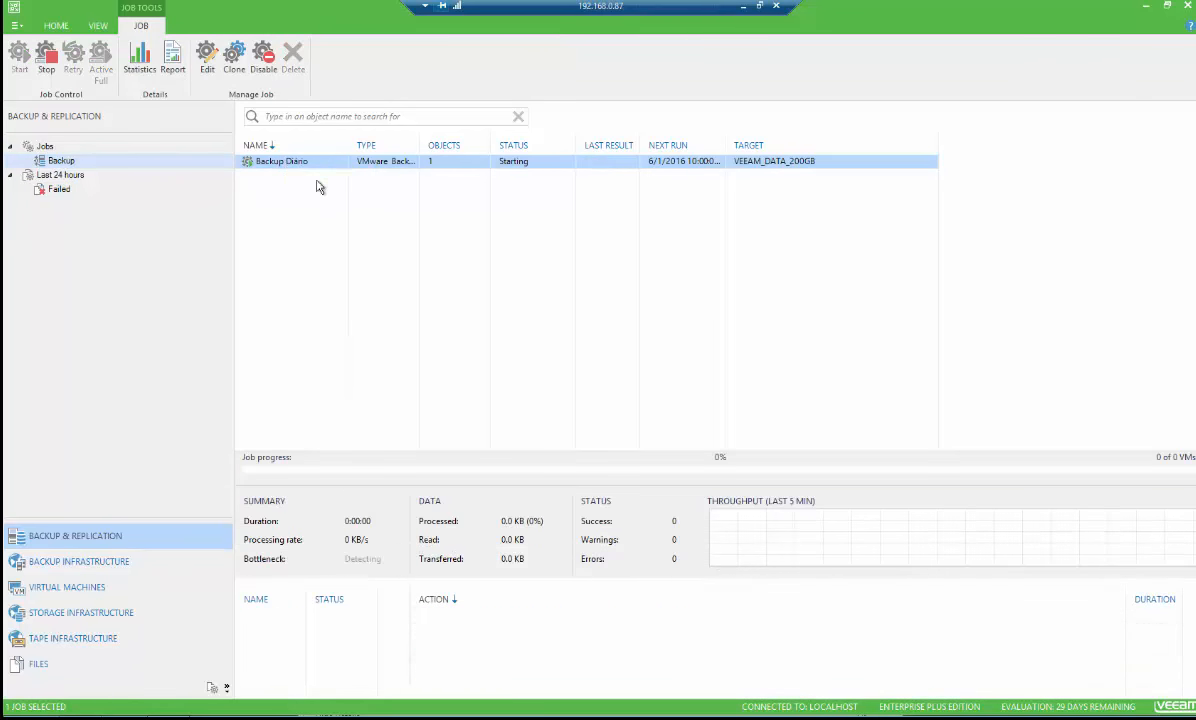
Open the new running session, follow its details until it finishes, and close the window
click(60, 189)
click(74, 176)
click(74, 188)
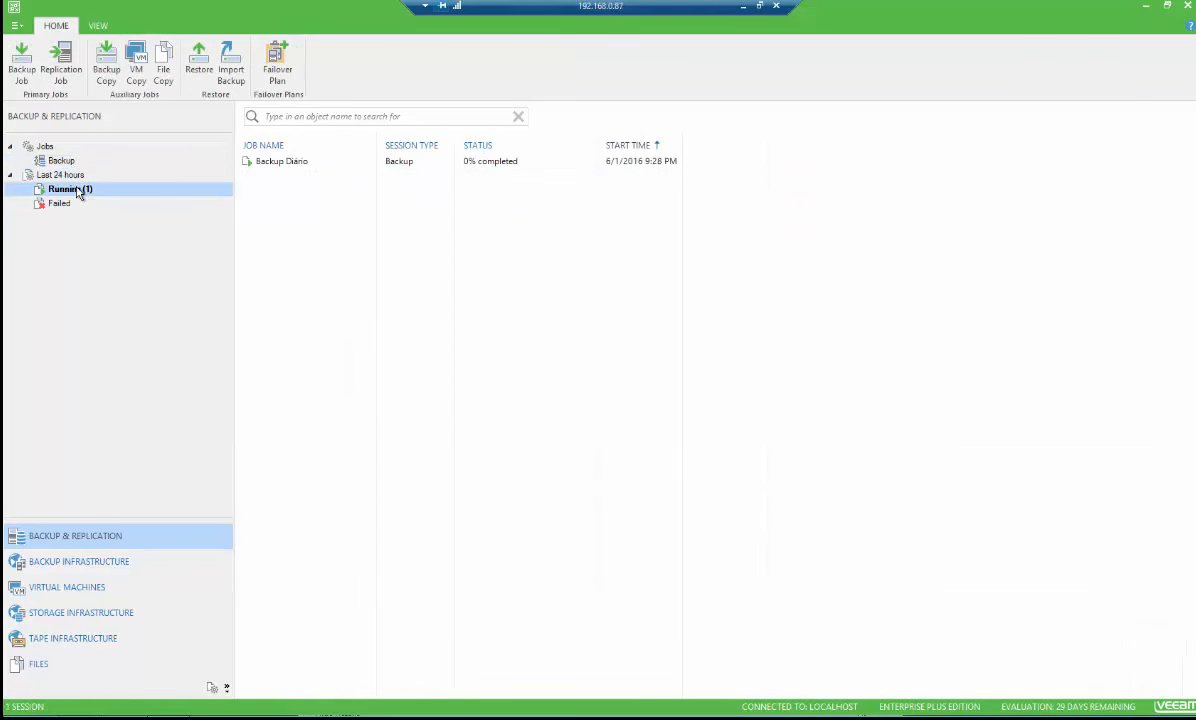
double_click(278, 165)
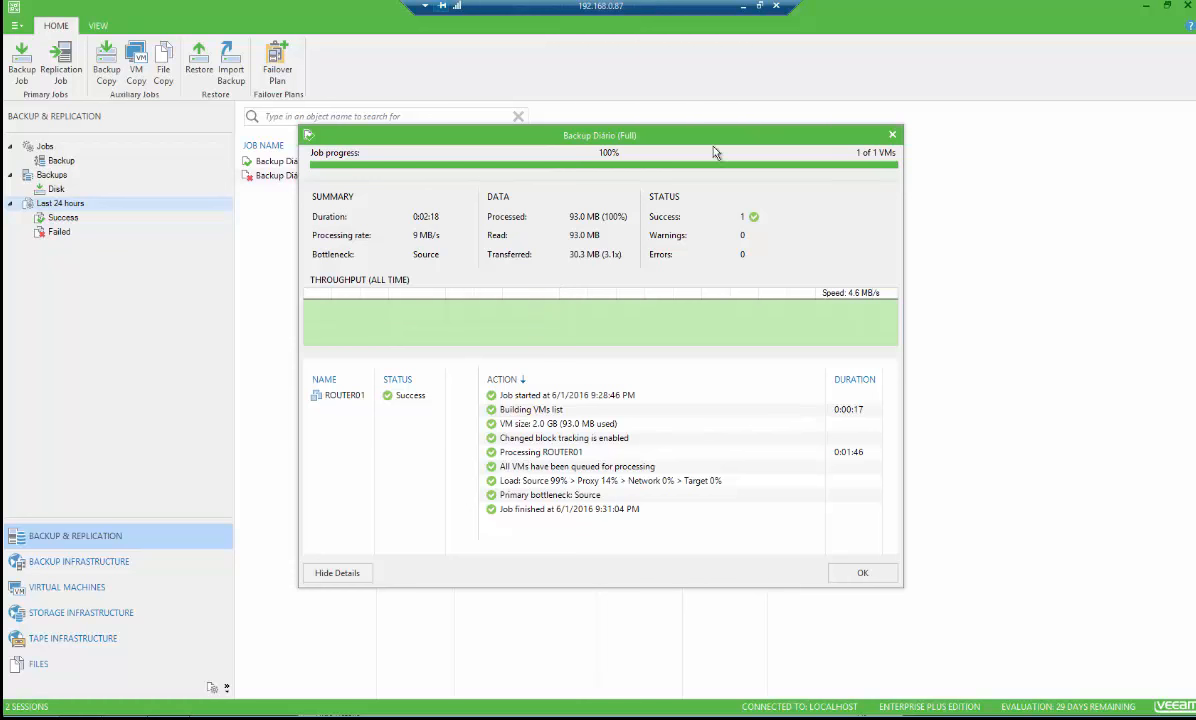
drag(637, 138, 646, 187)
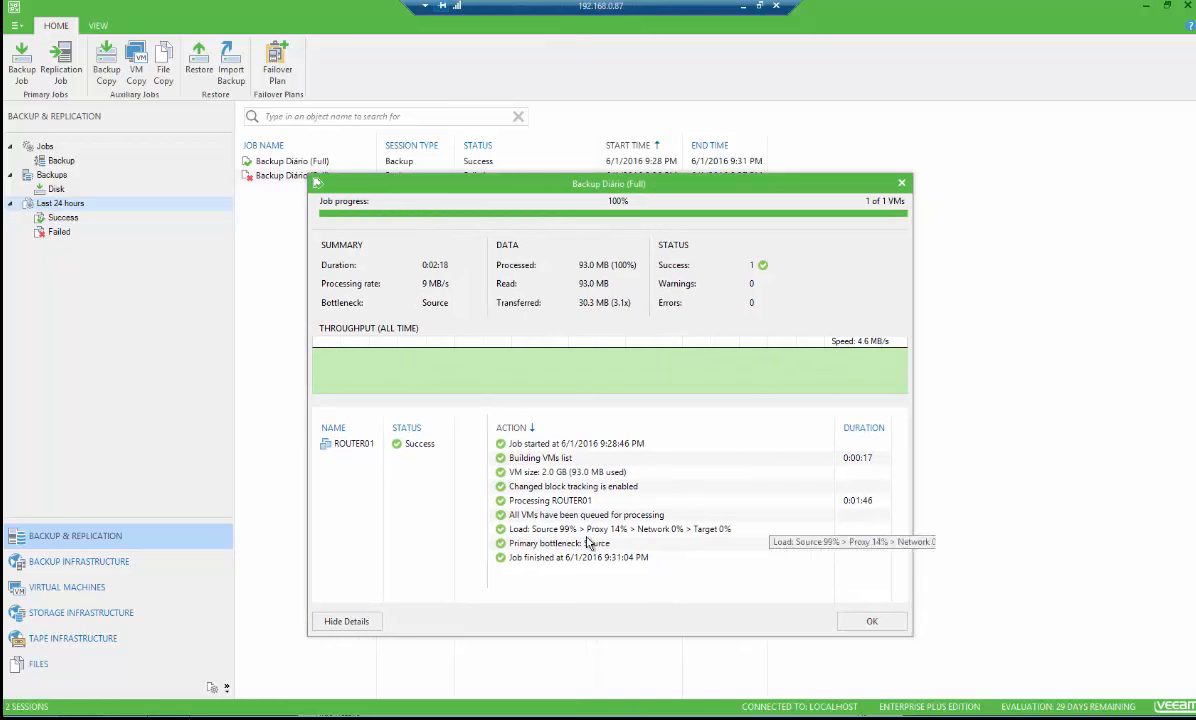
click(535, 558)
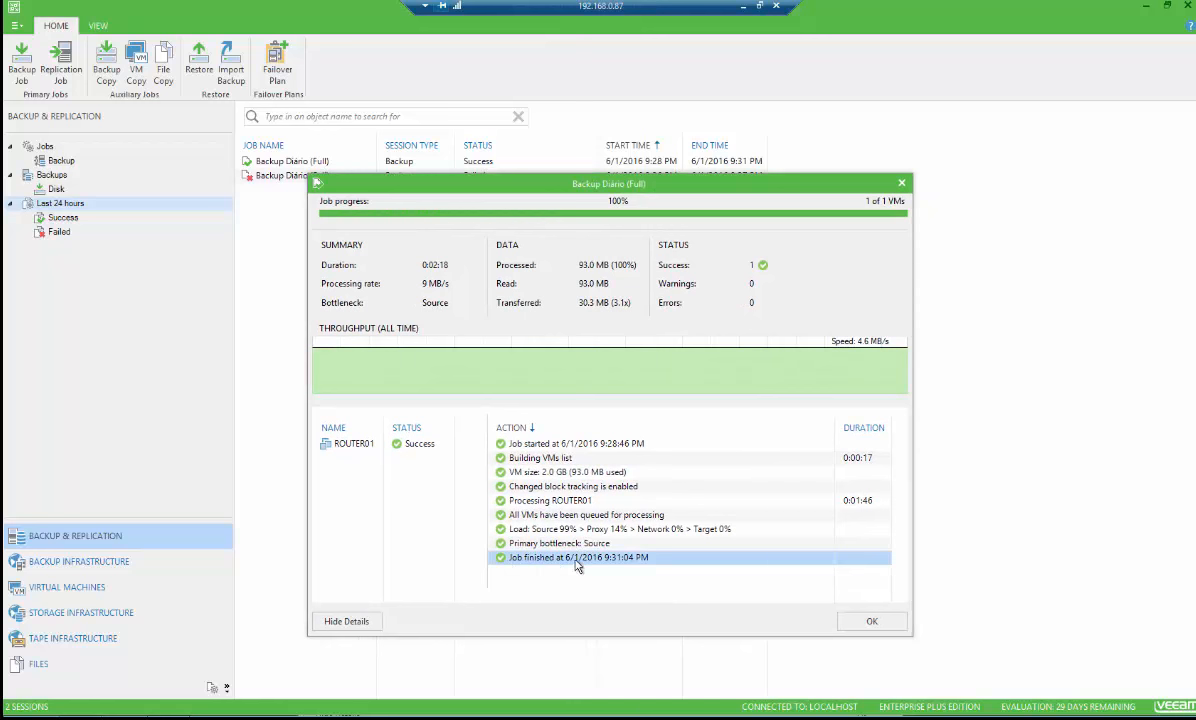
click(866, 623)
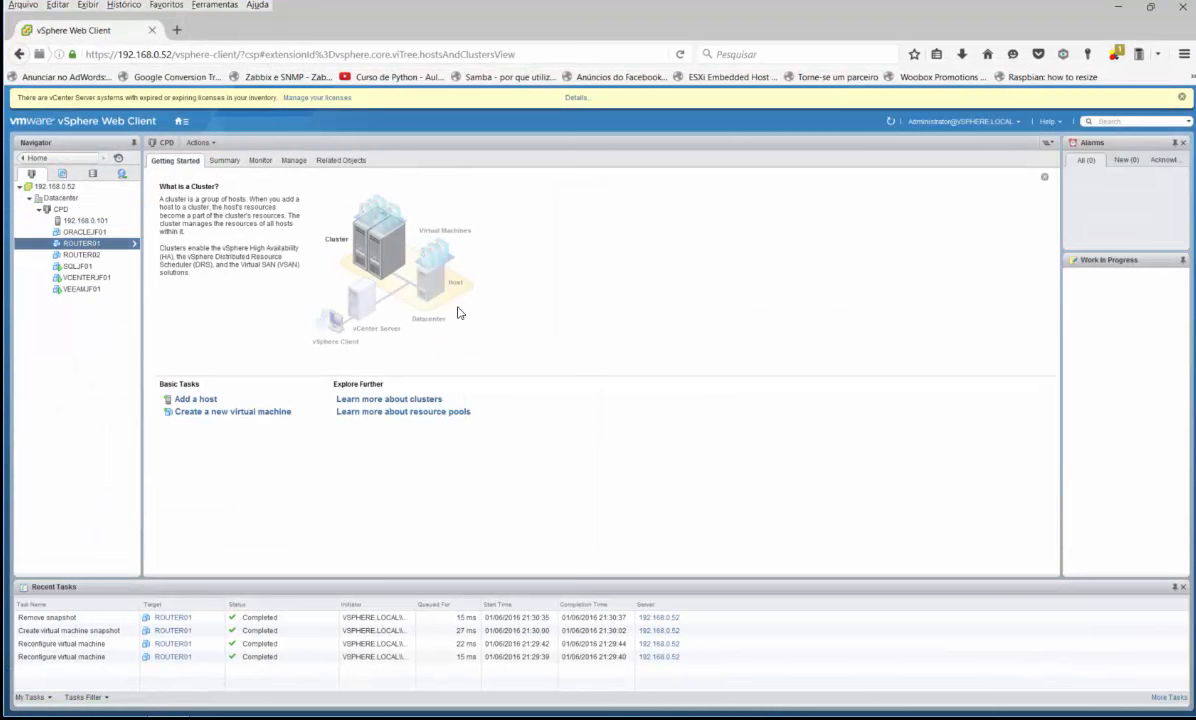
In the vSphere Web Client, delete the ROUTER01 virtual machine from disk
click(84, 244)
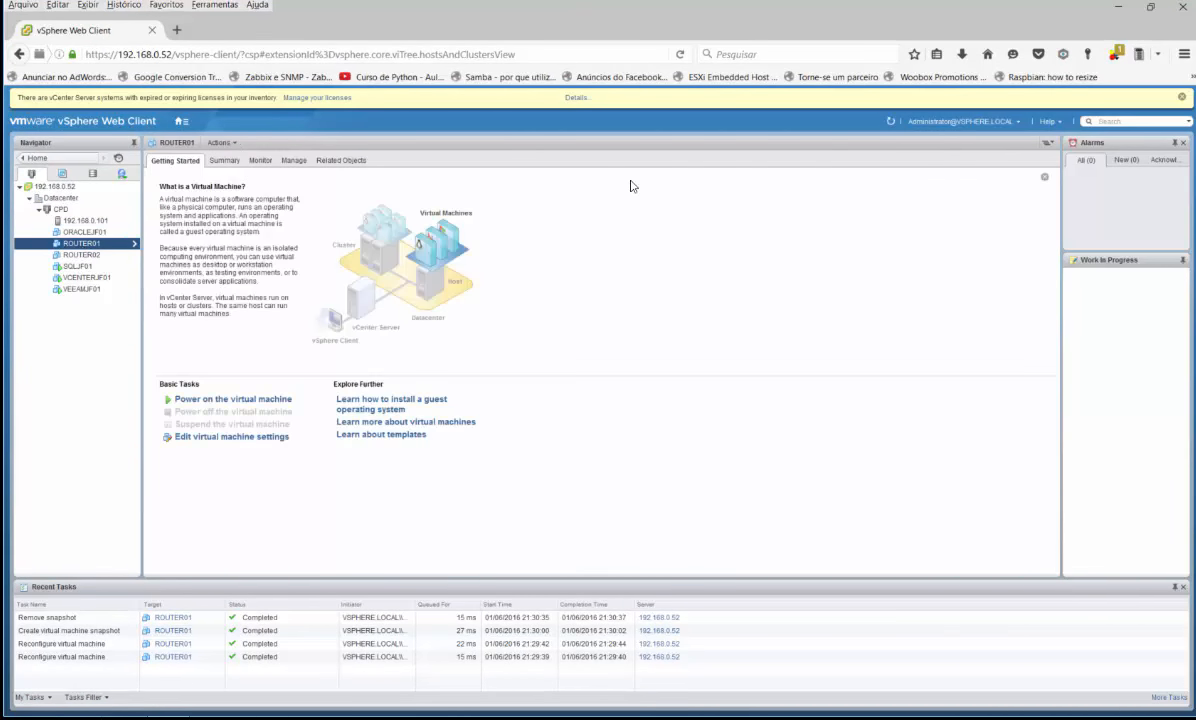
click(220, 142)
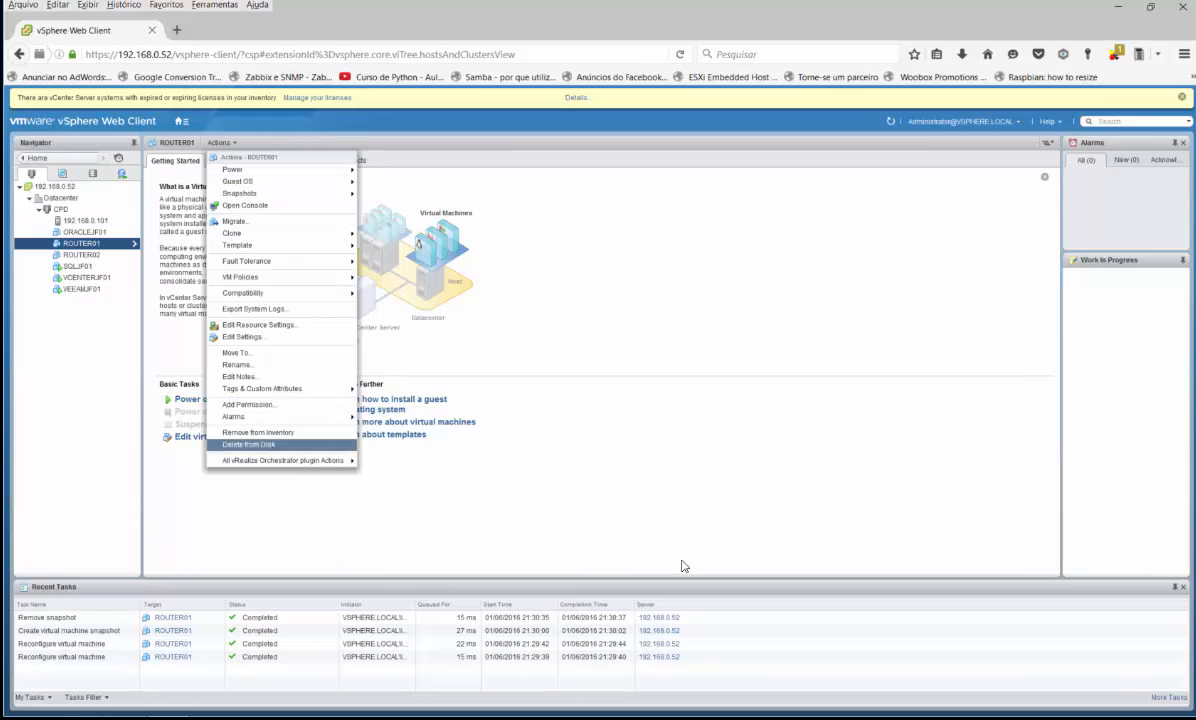
click(272, 445)
click(577, 437)
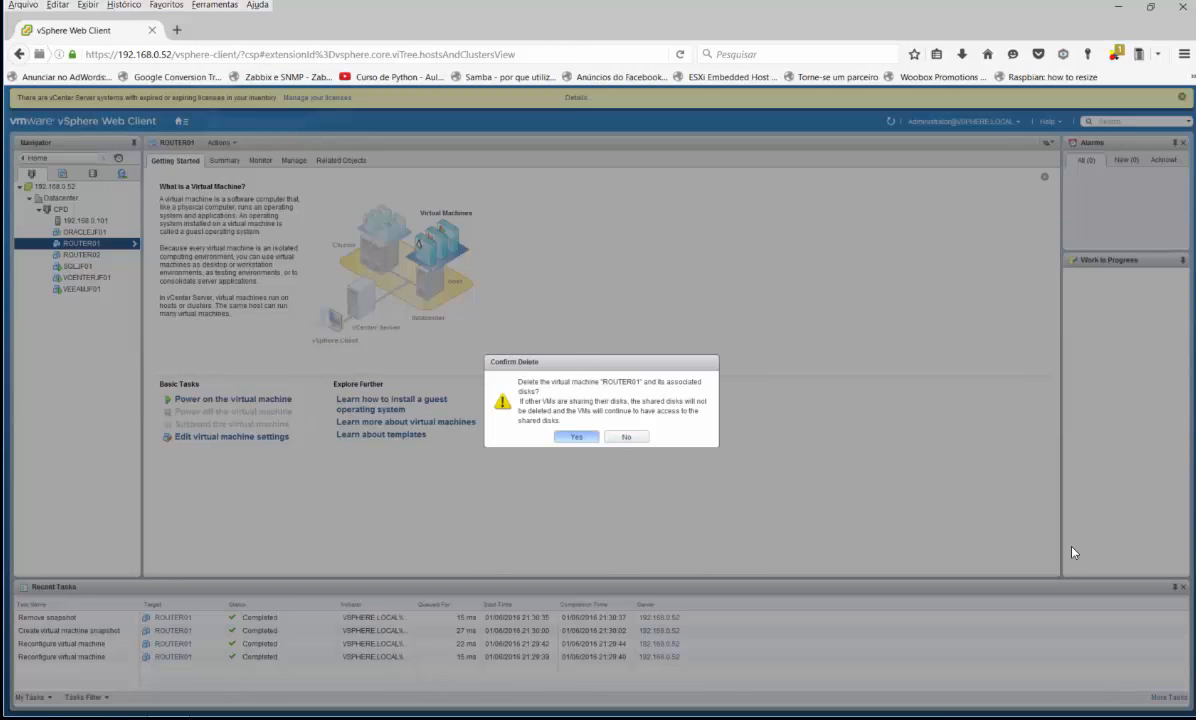
click(580, 437)
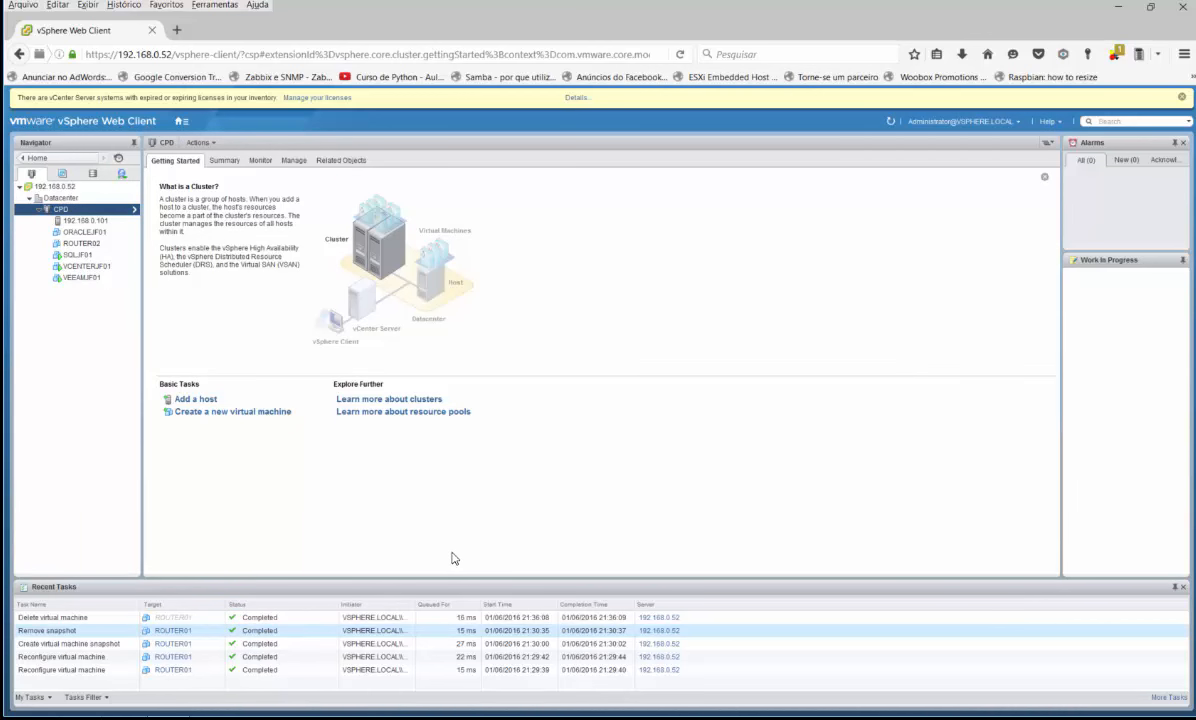
Return to Veeam and start an Entire VM restore from the Virtual Machines view
click(180, 716)
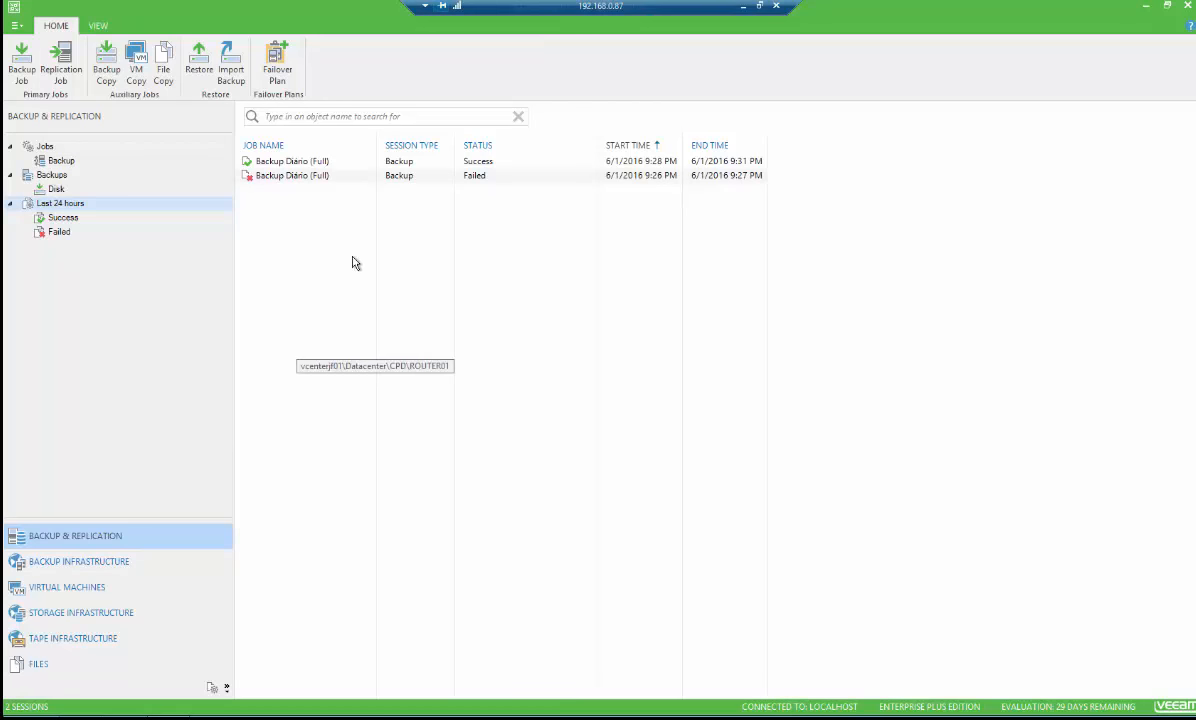
click(68, 587)
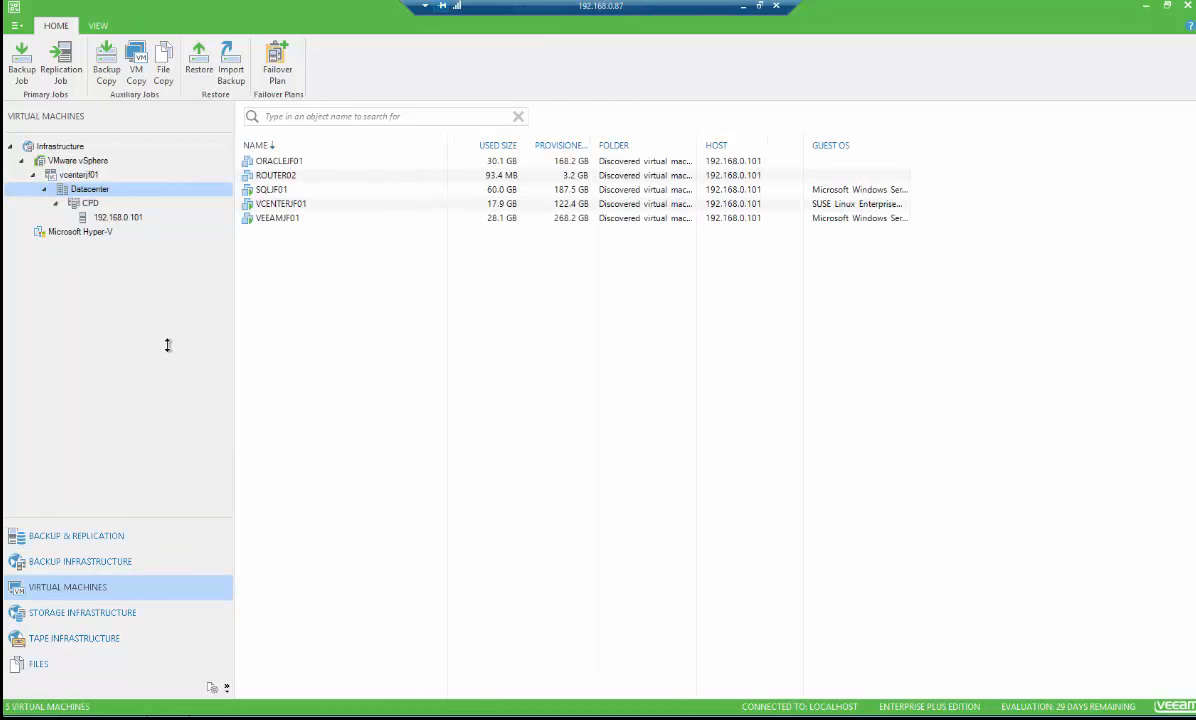
click(192, 60)
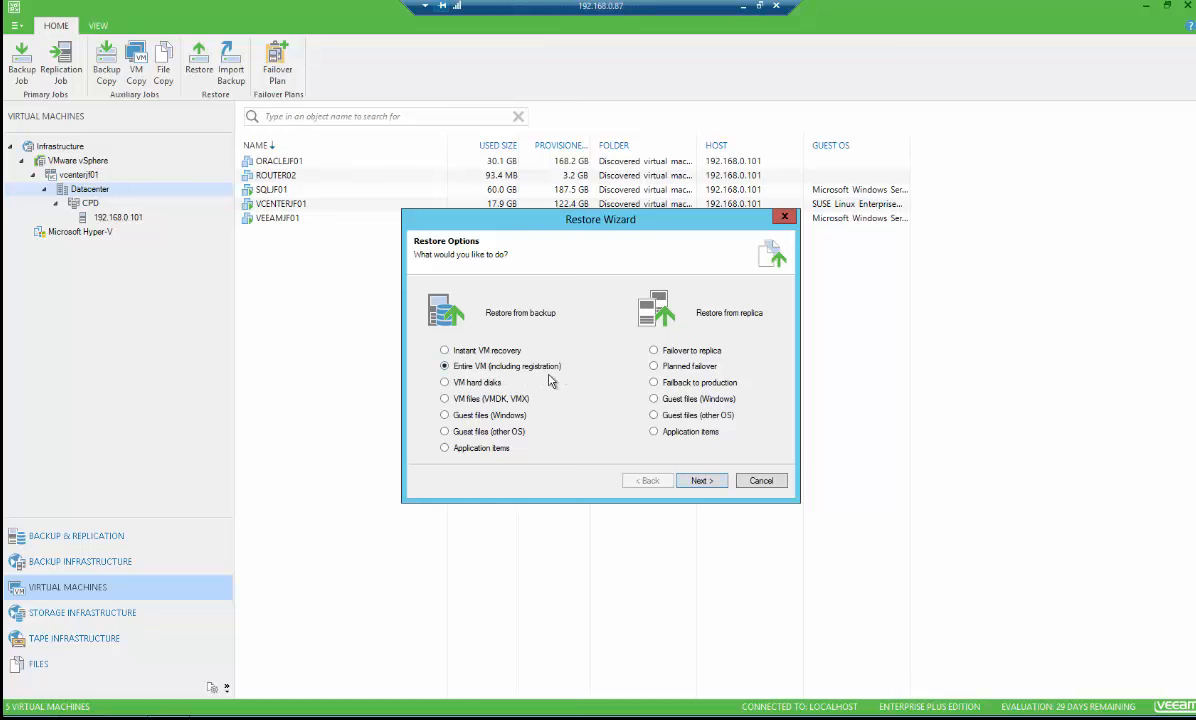
click(699, 482)
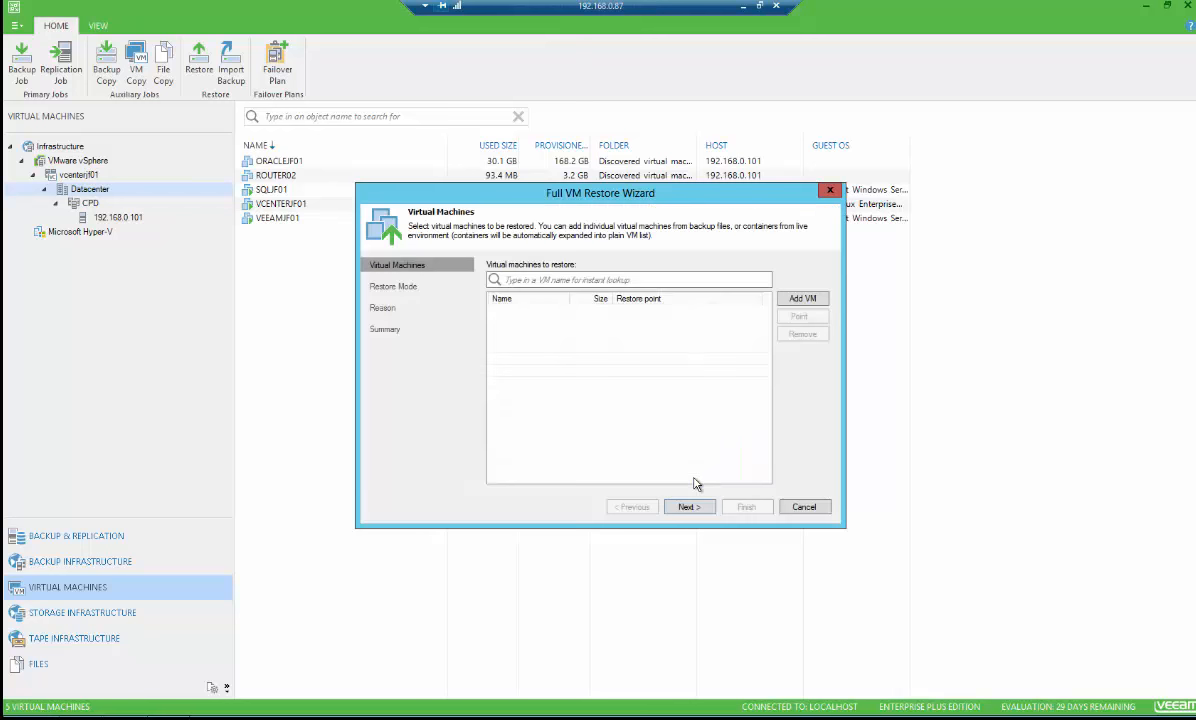
Add ROUTER01 from the Backup Diário backup as the VM to restore and continue
click(800, 299)
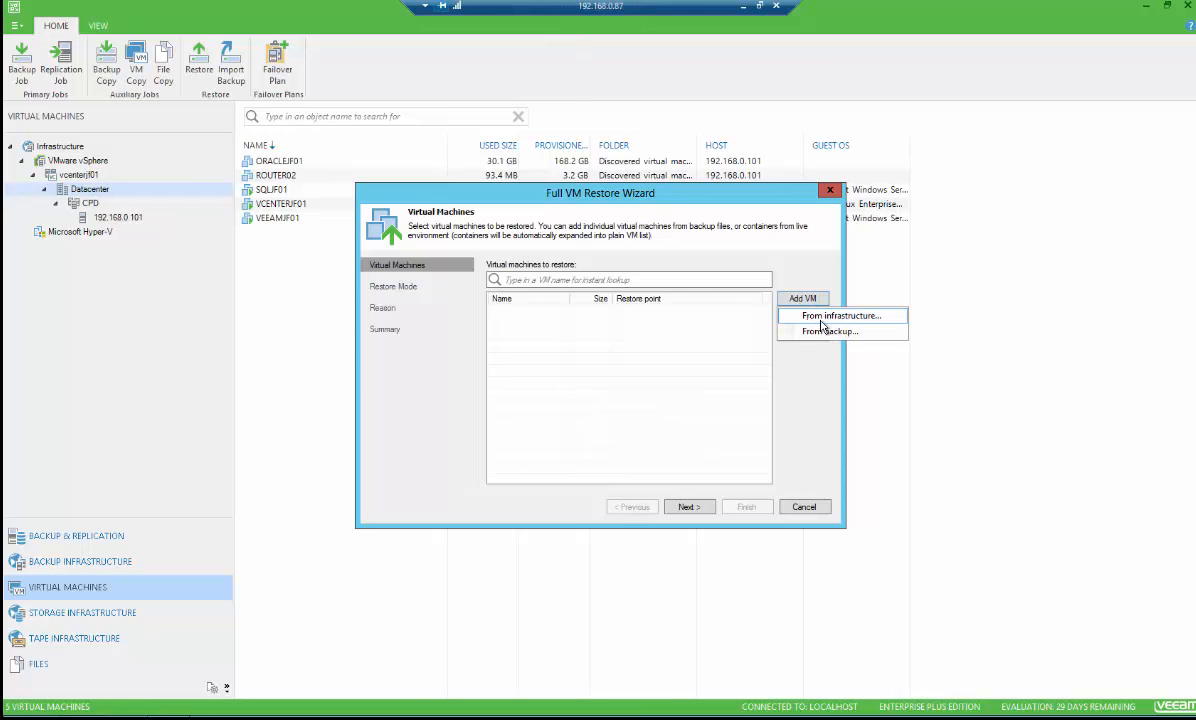
click(829, 333)
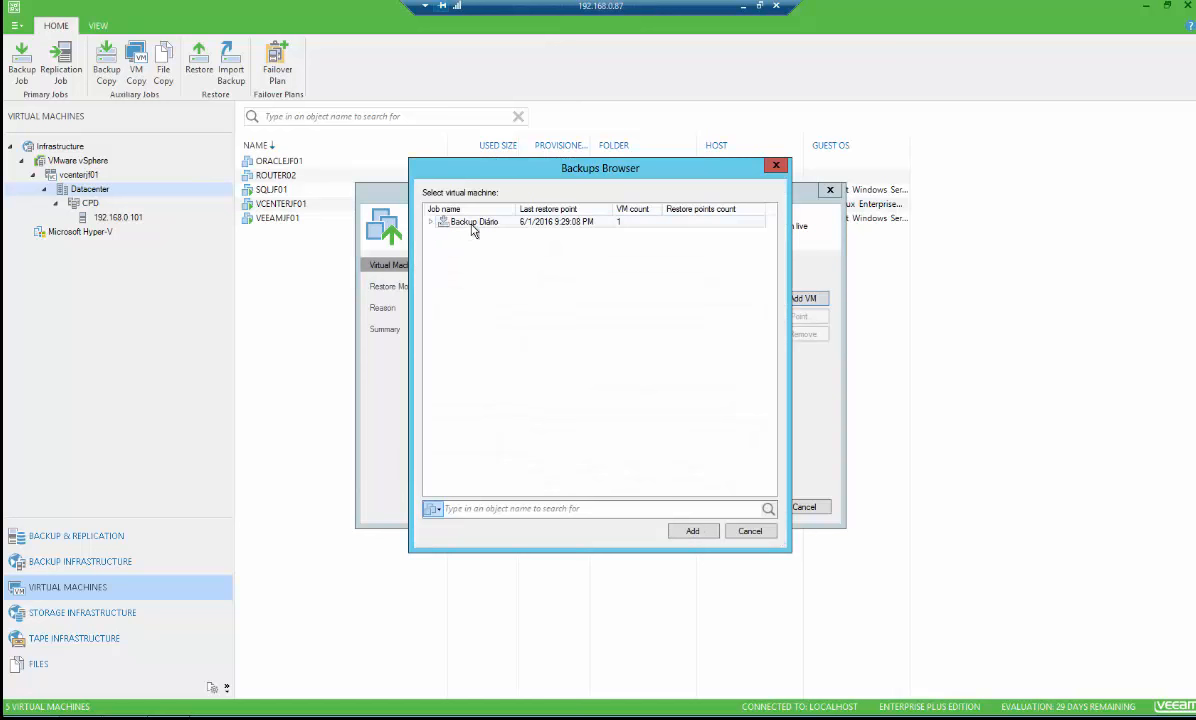
click(431, 222)
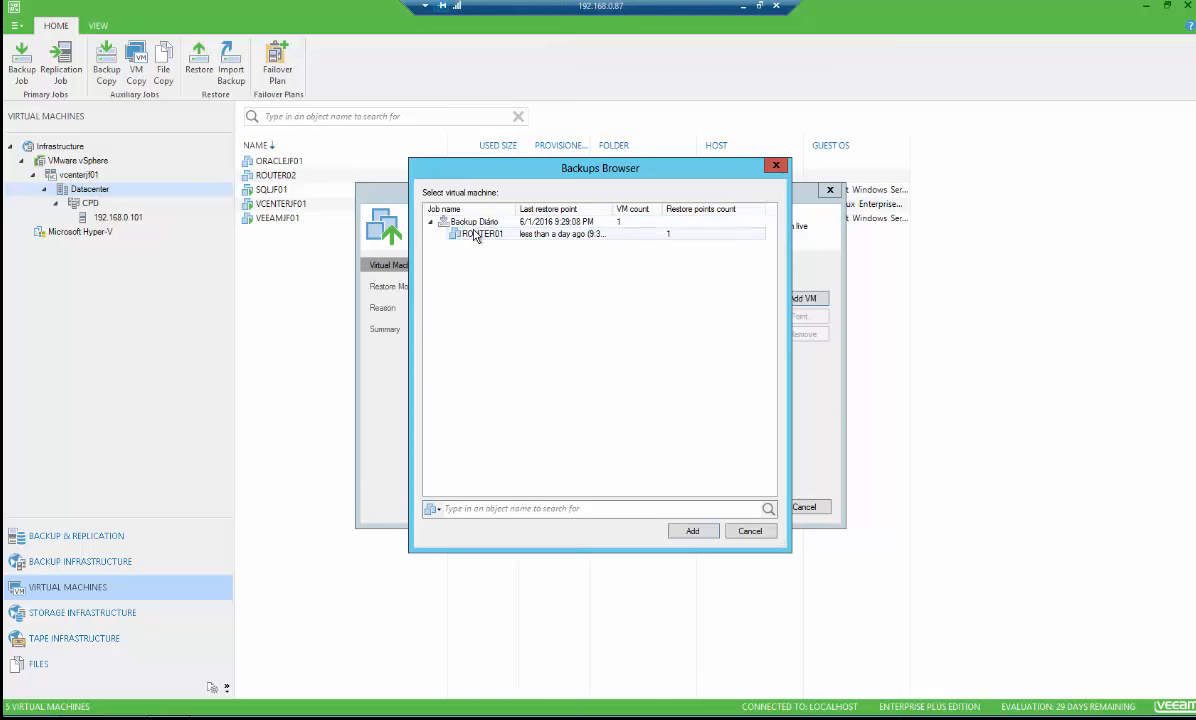
click(500, 234)
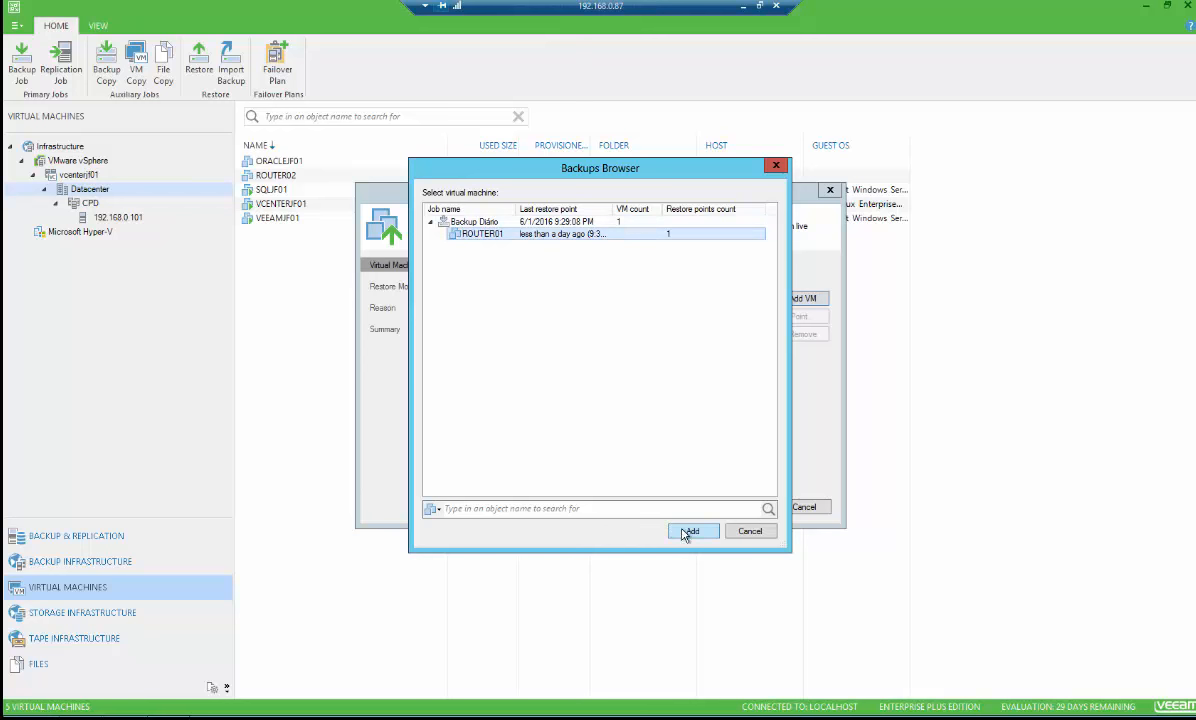
click(689, 531)
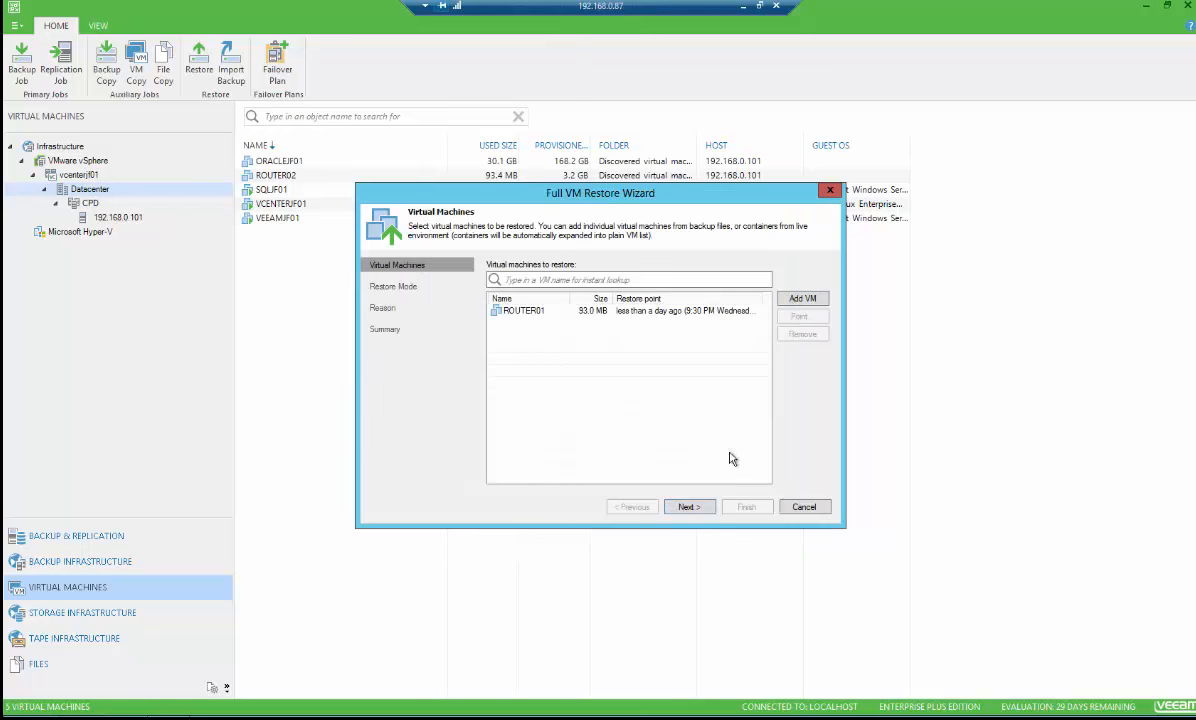
click(689, 507)
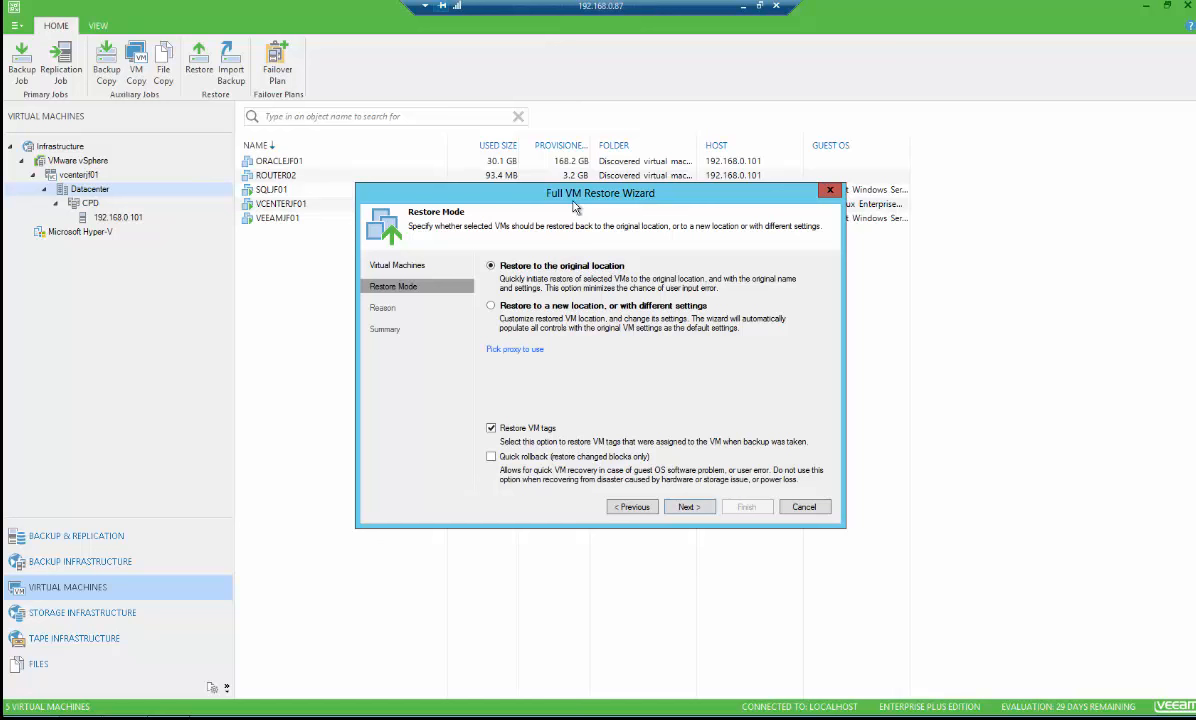
Choose to restore to the original location and continue
click(546, 308)
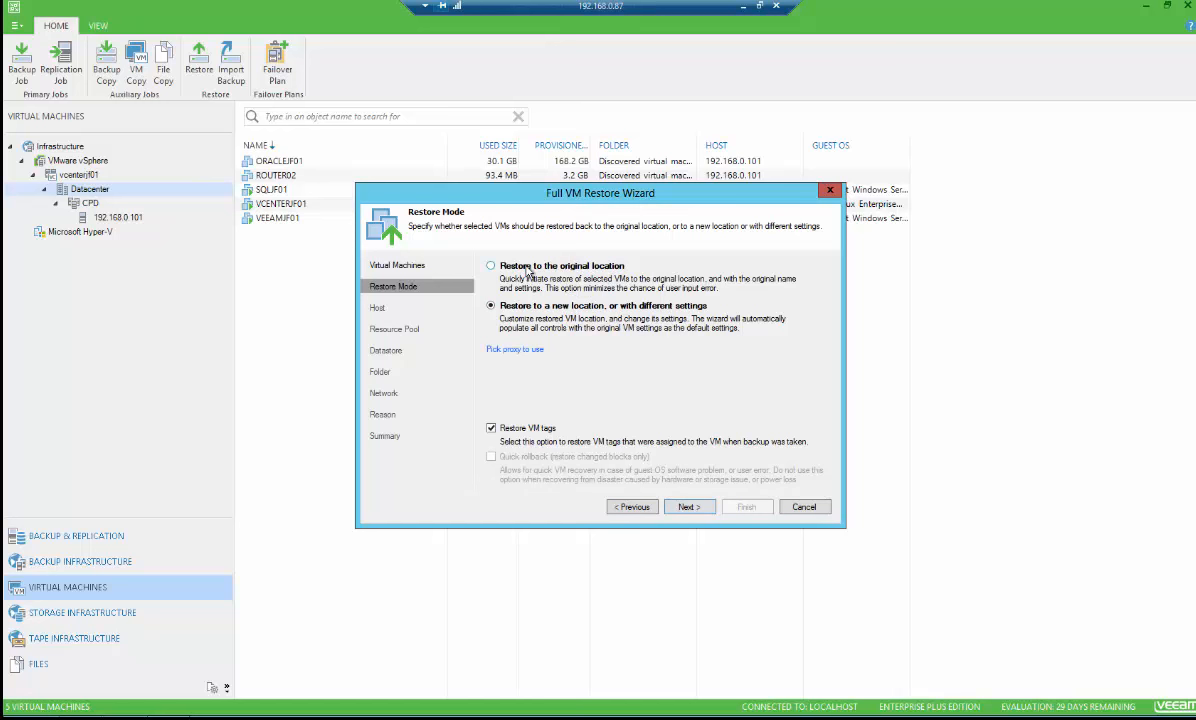
click(491, 265)
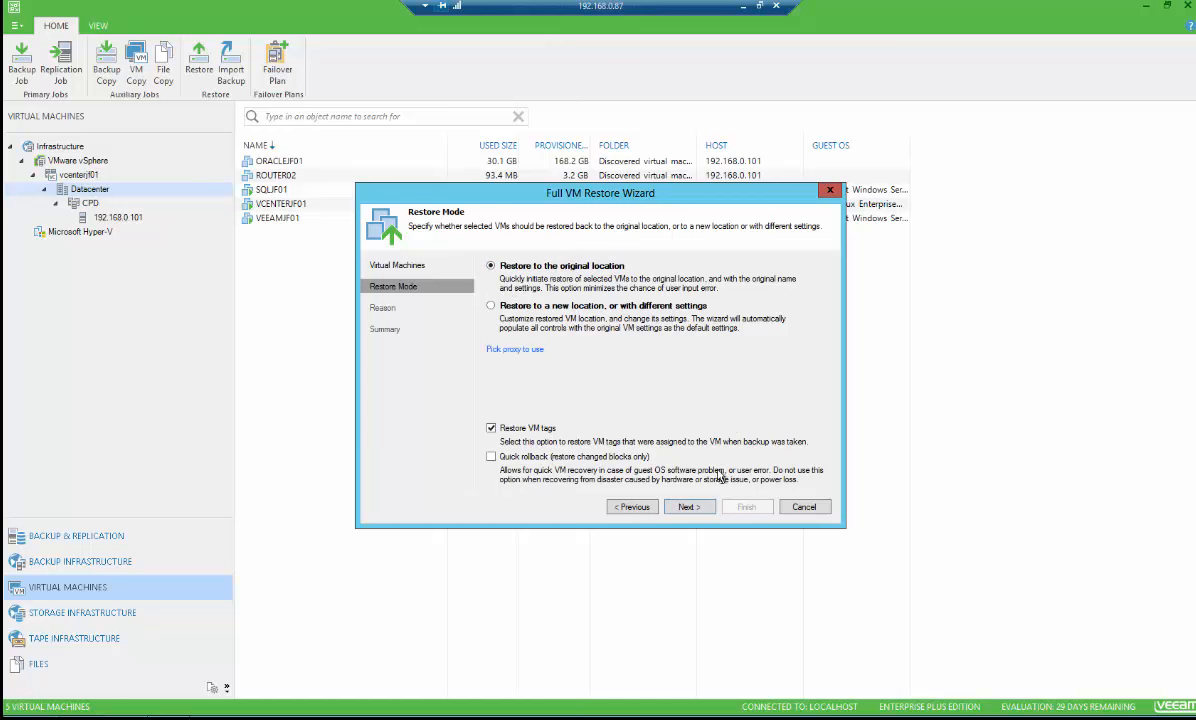
click(684, 505)
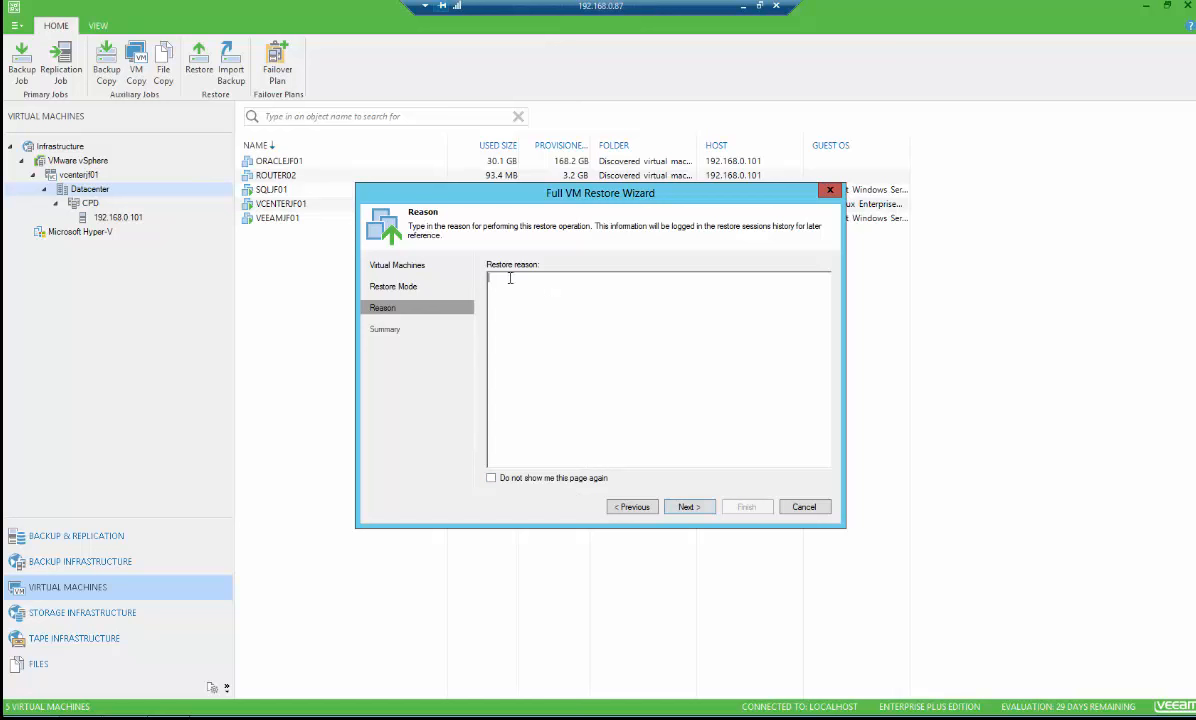
Skip the restore reason, enable powering on the VM after restoring, and finish the wizard
click(684, 513)
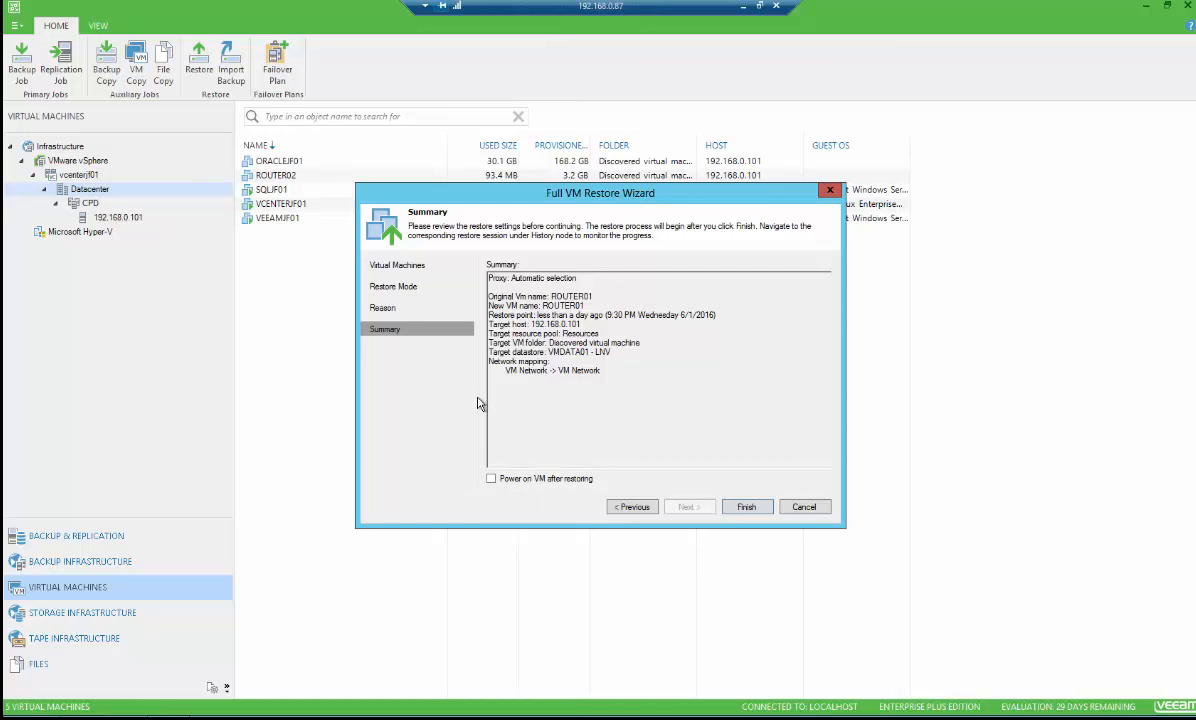
click(491, 478)
click(744, 506)
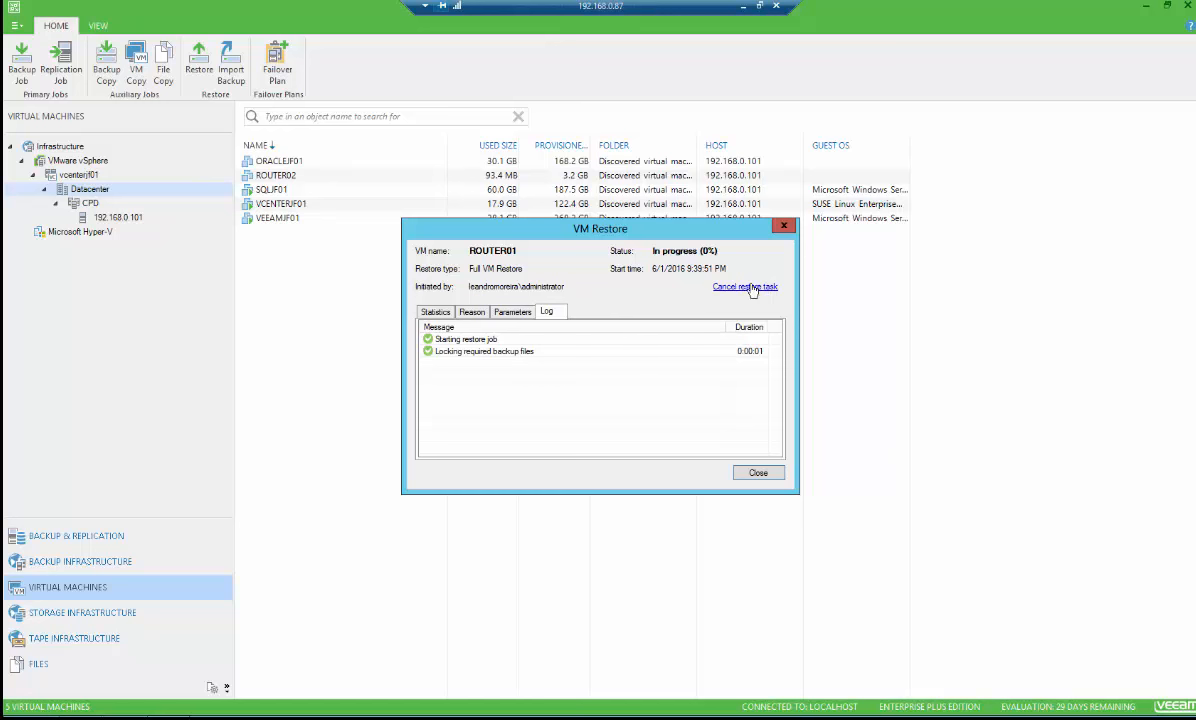
Review the Statistics, Reason and Parameters tabs of the running VM restore
click(437, 314)
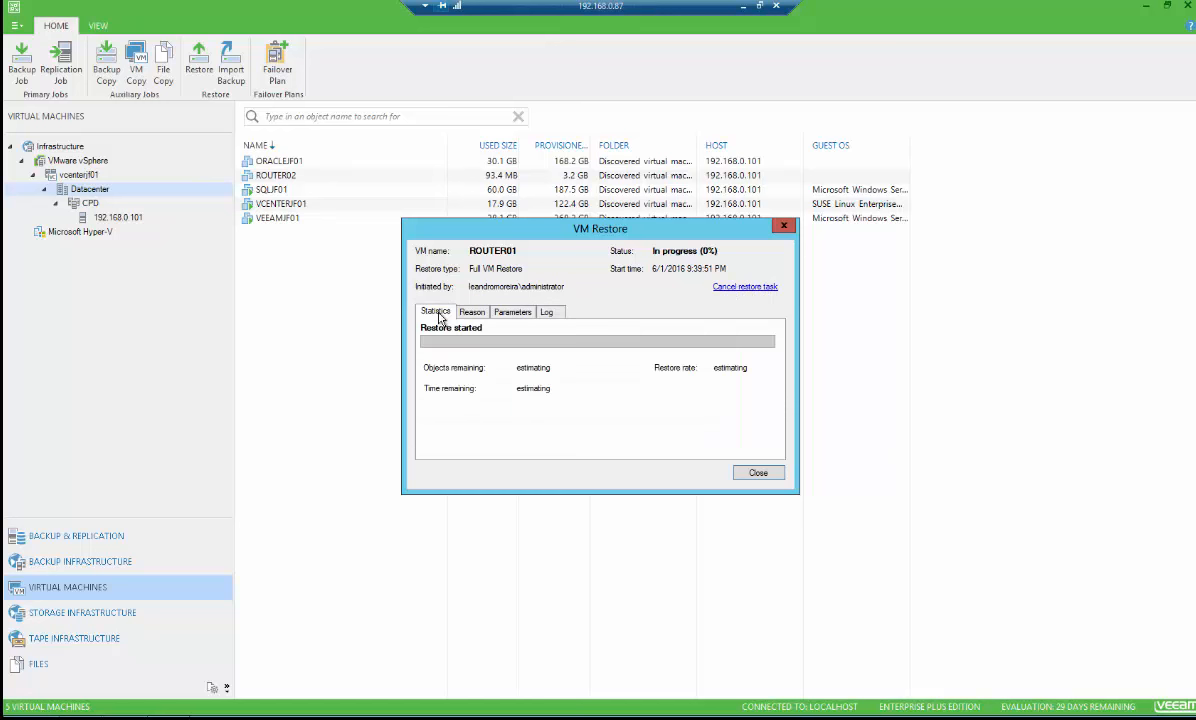
click(468, 314)
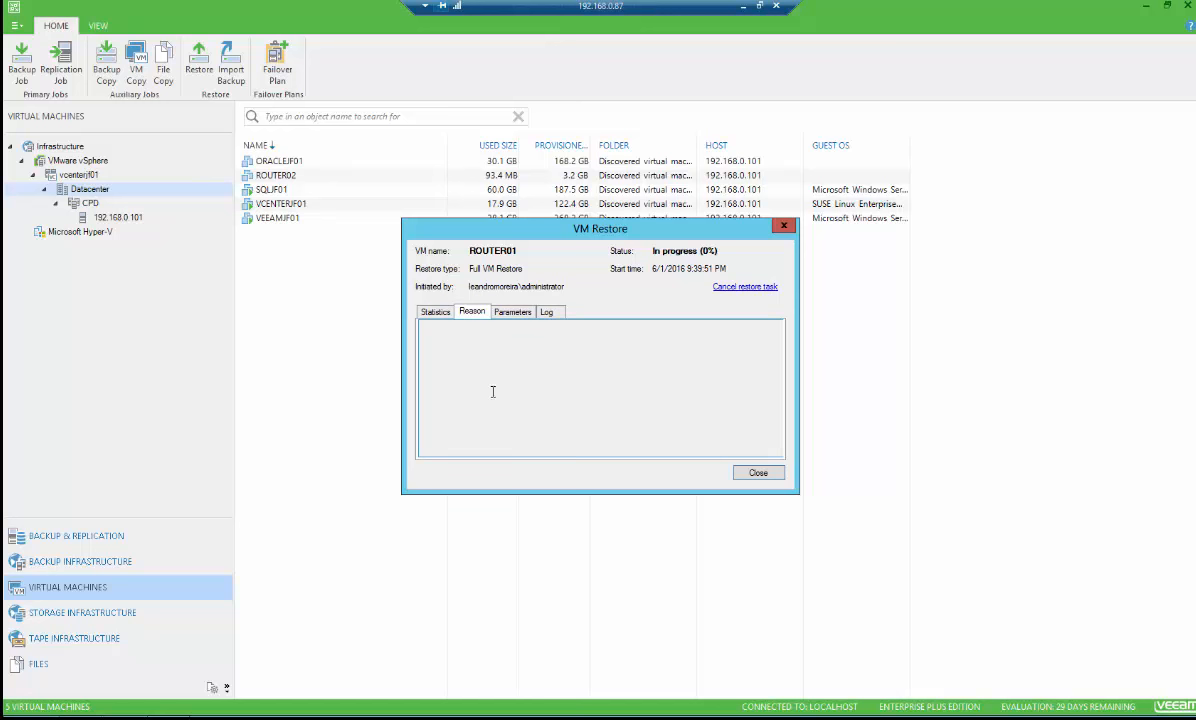
click(512, 312)
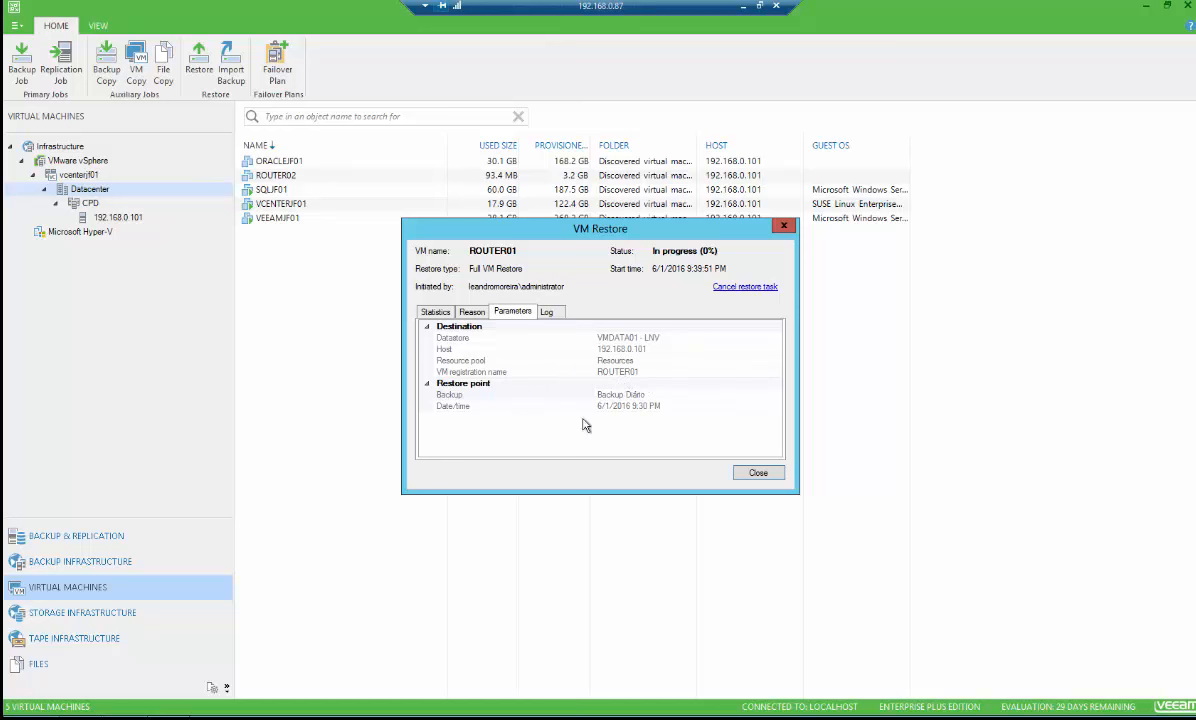
Follow the restore log until the restore finishes, then close the VM Restore window
click(546, 311)
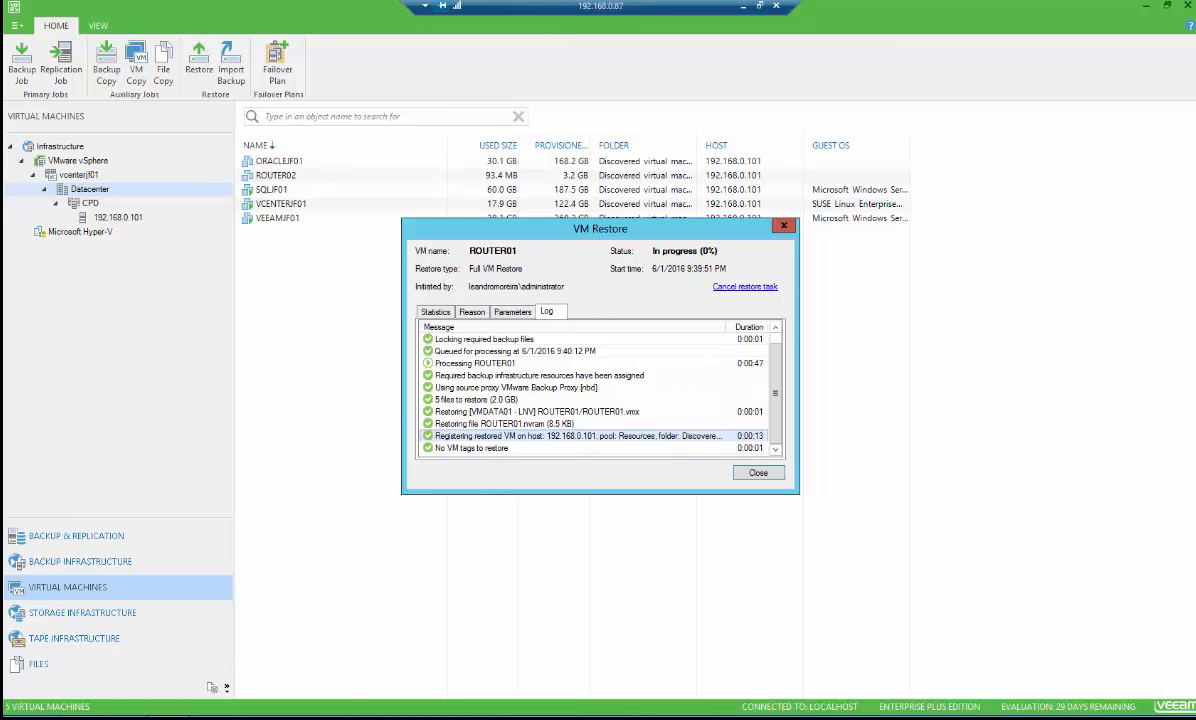
key(alt+Tab)
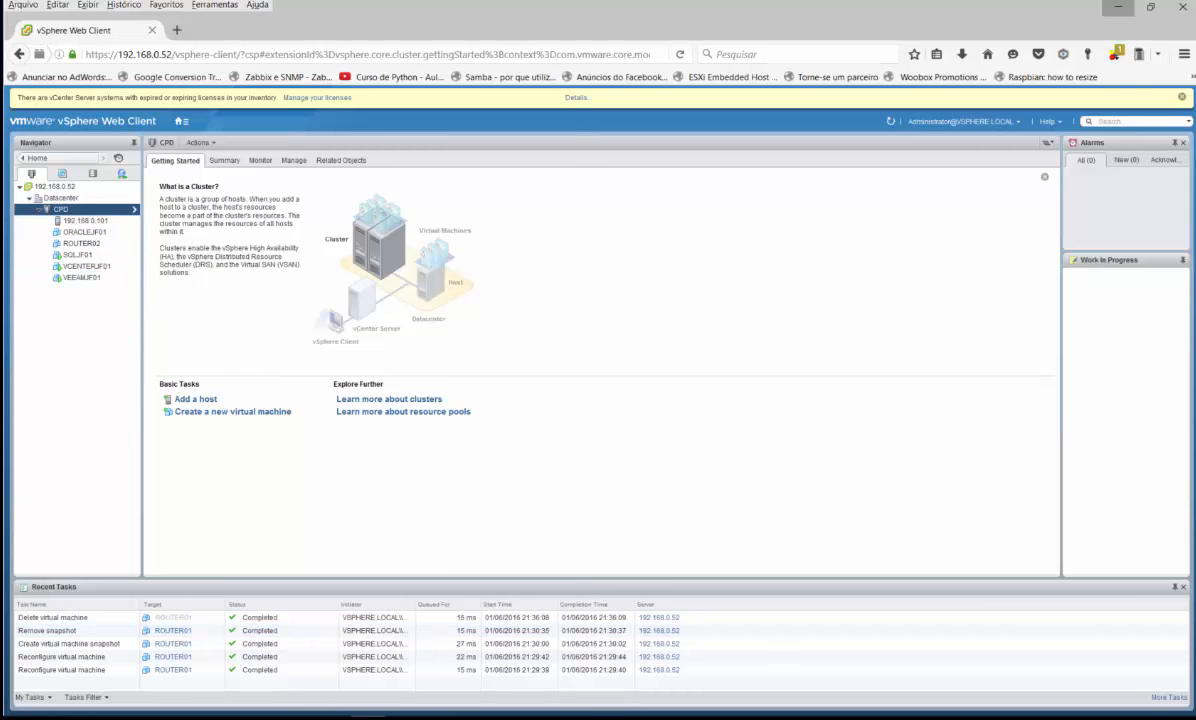
click(1118, 7)
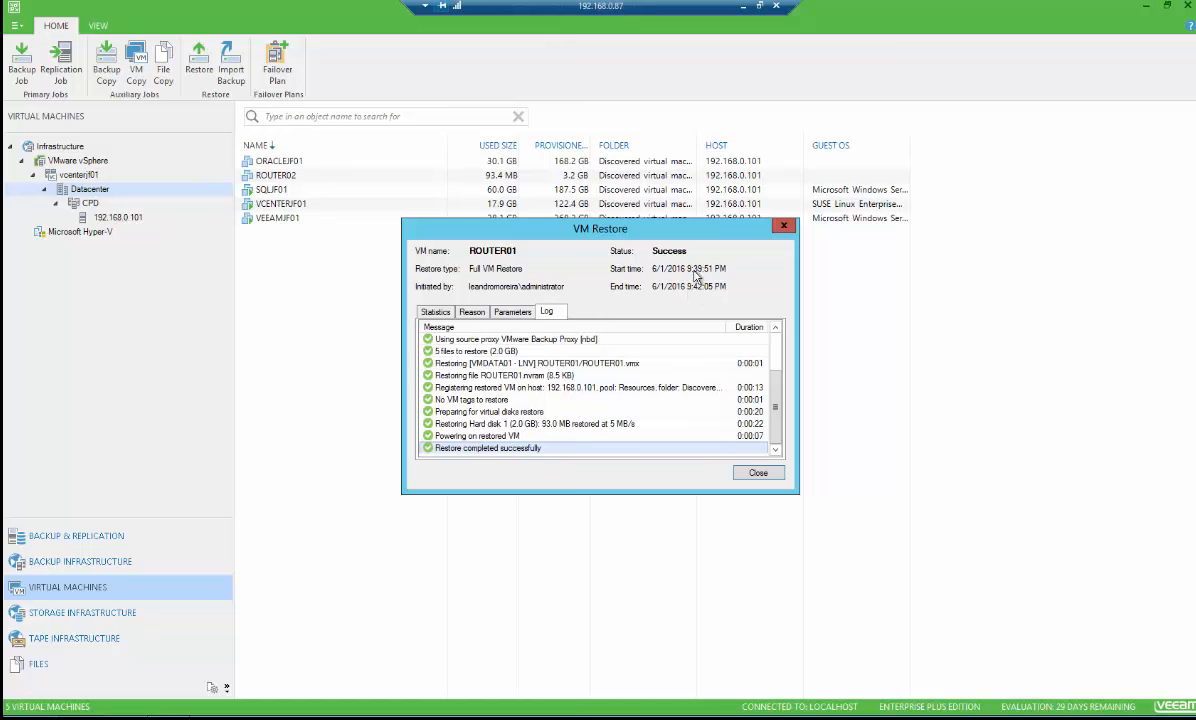
click(766, 478)
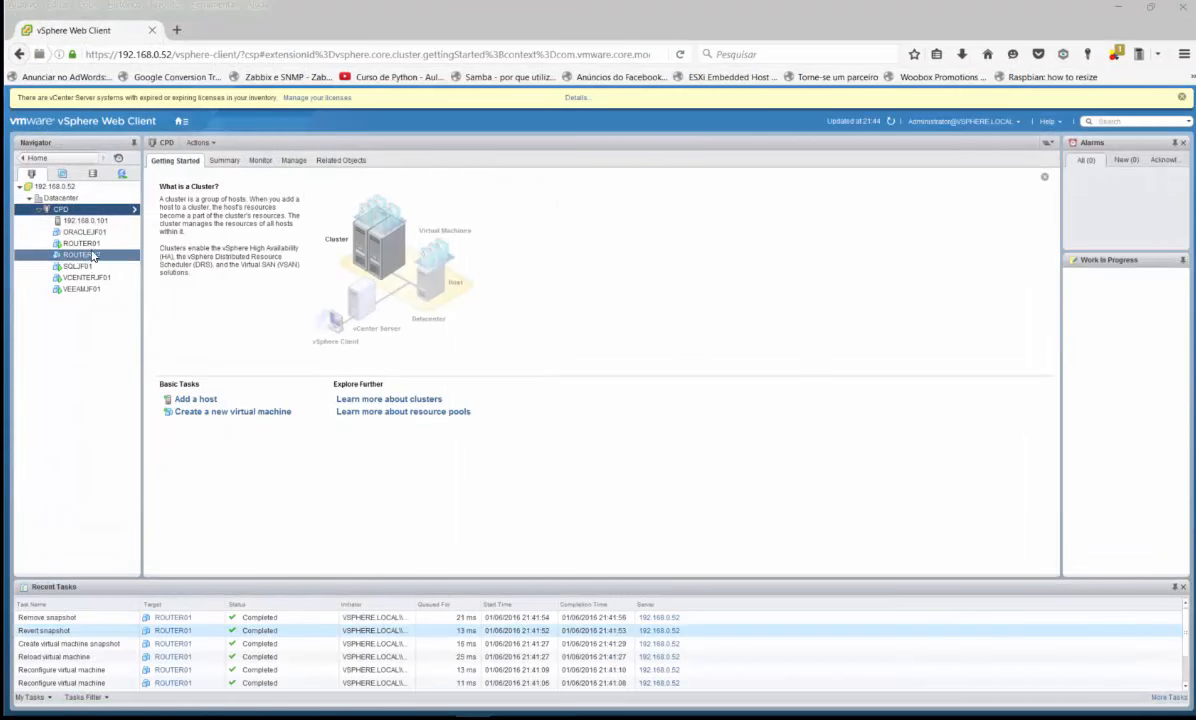
In the vSphere Web Client, select the restored ROUTER01 VM and check its Monitor and Summary pages
click(88, 244)
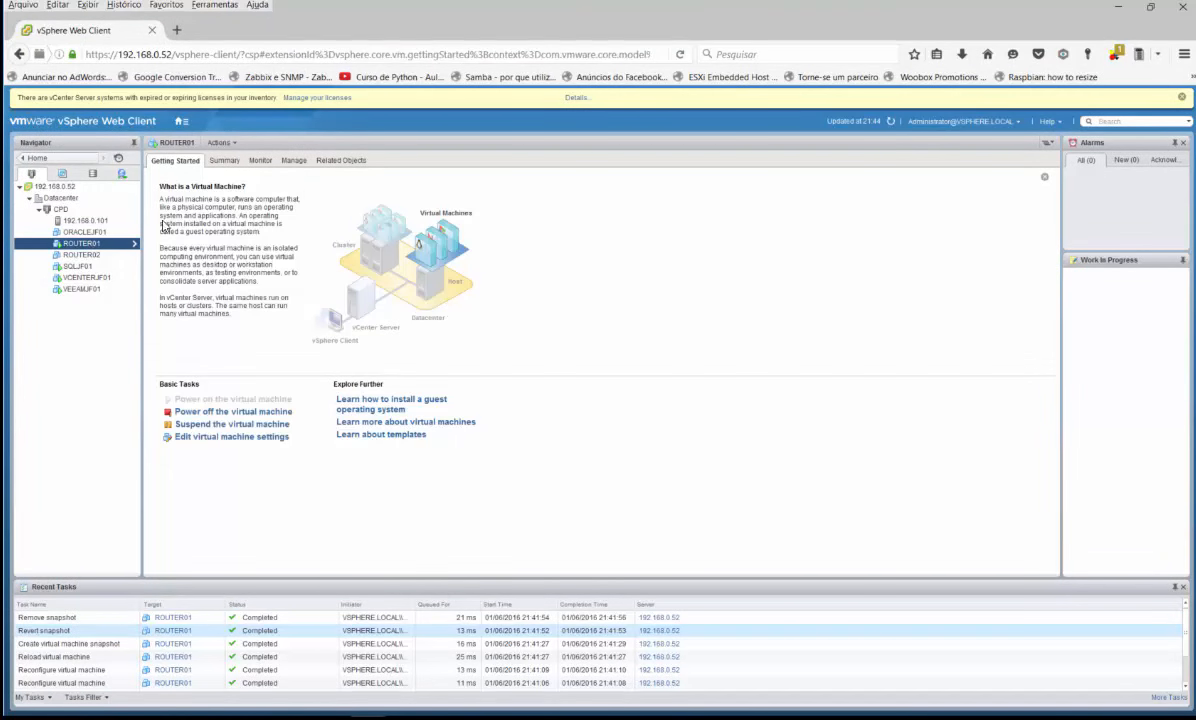
click(258, 161)
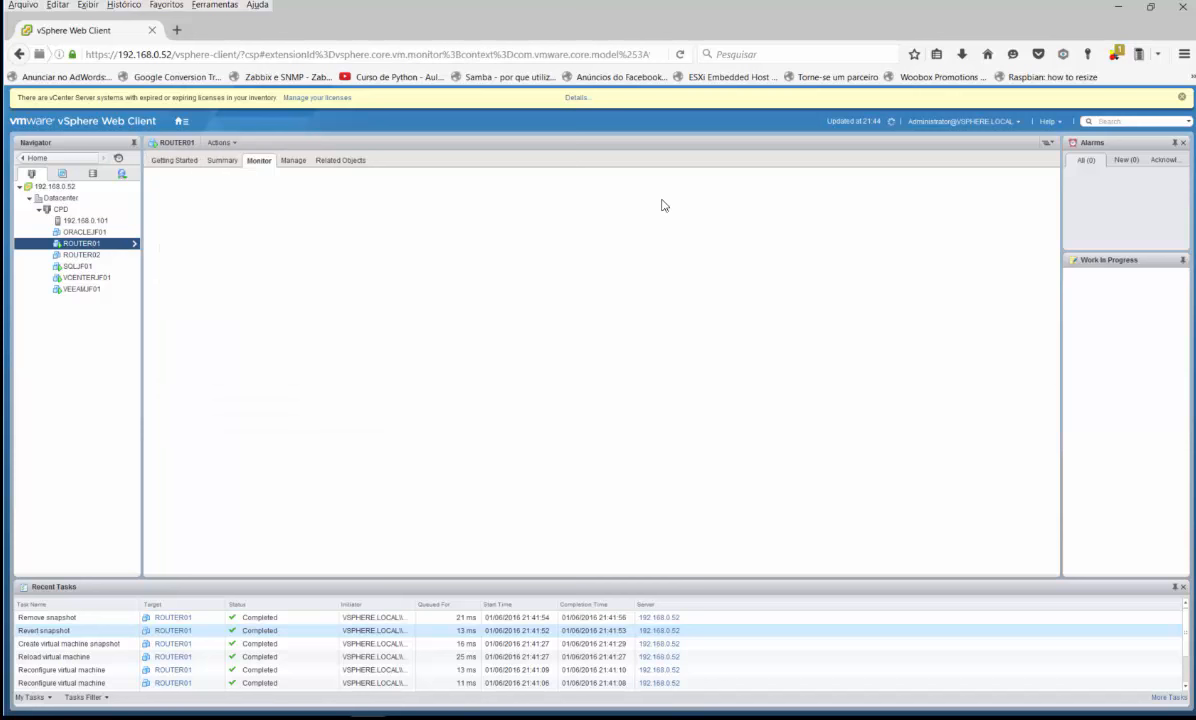
click(222, 161)
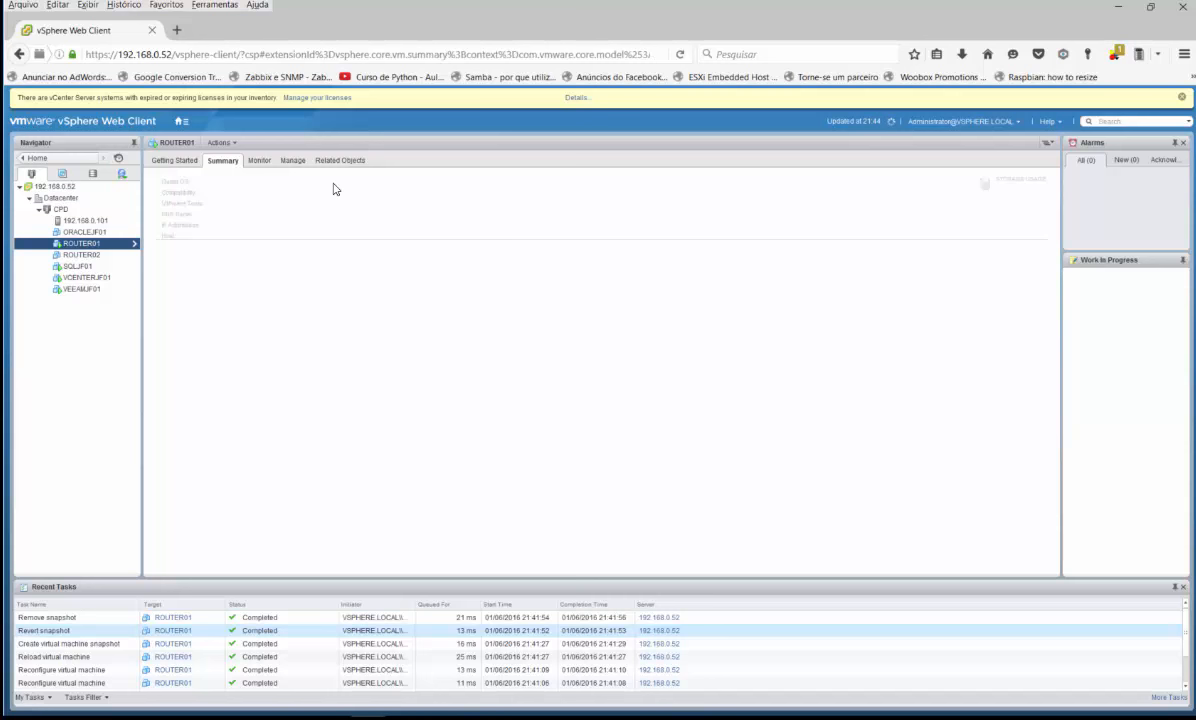